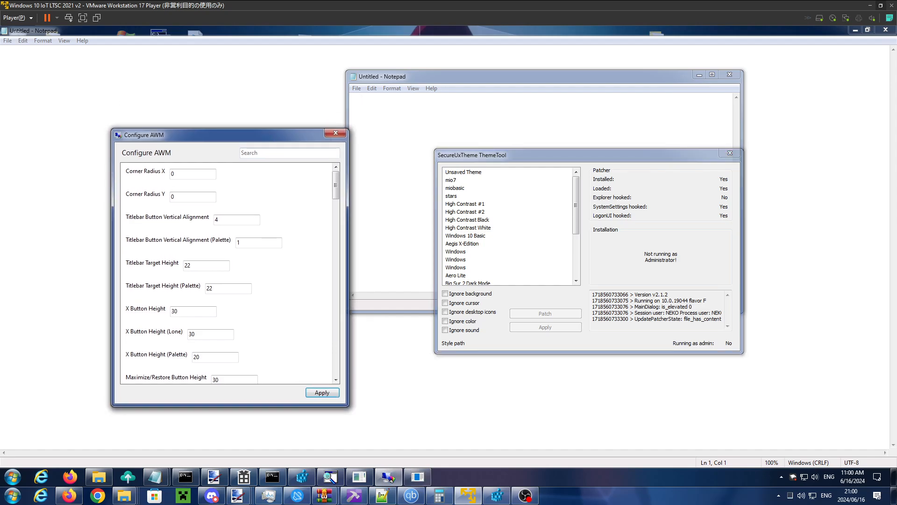
- Reposition the Configure AWM and smaller Notepad windows on the desktop and bring Notepad to the front
left_click_drag(413, 79, 433, 115)
left_click_drag(258, 136, 229, 116)
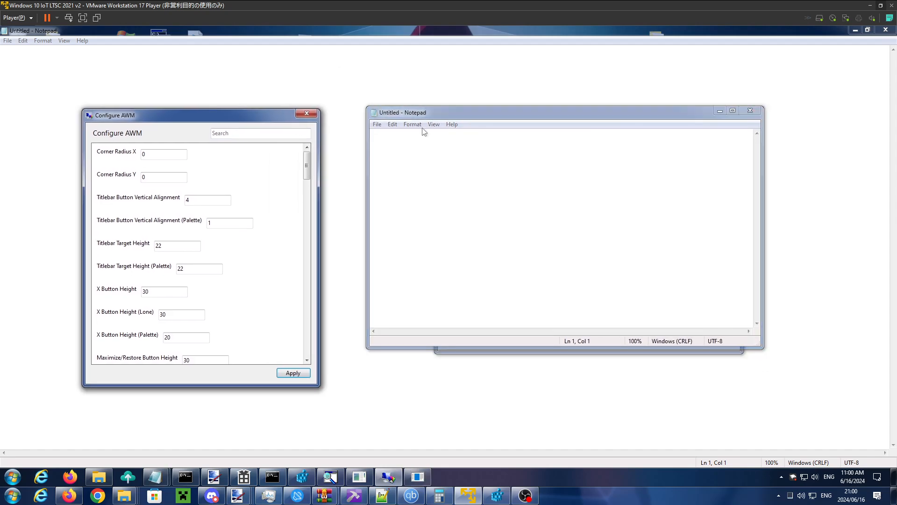
left_click_drag(487, 116, 401, 104)
left_click(402, 74)
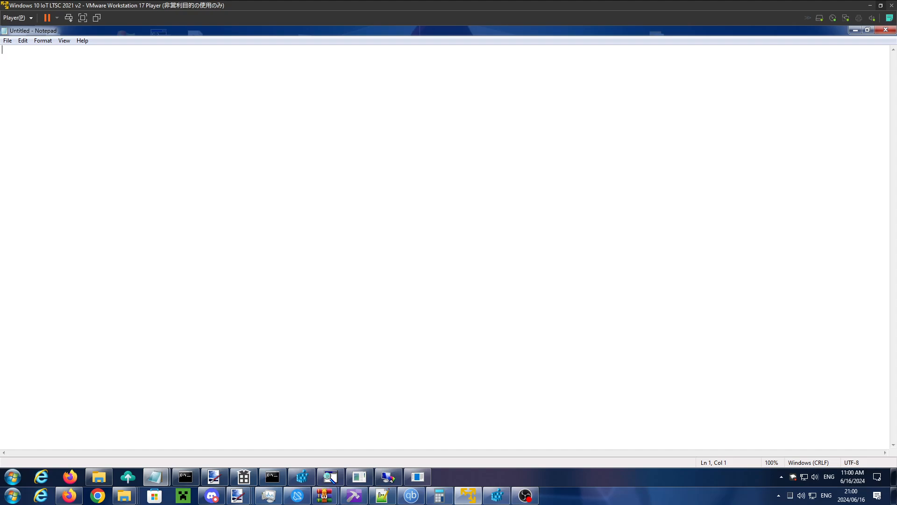
left_click(159, 476)
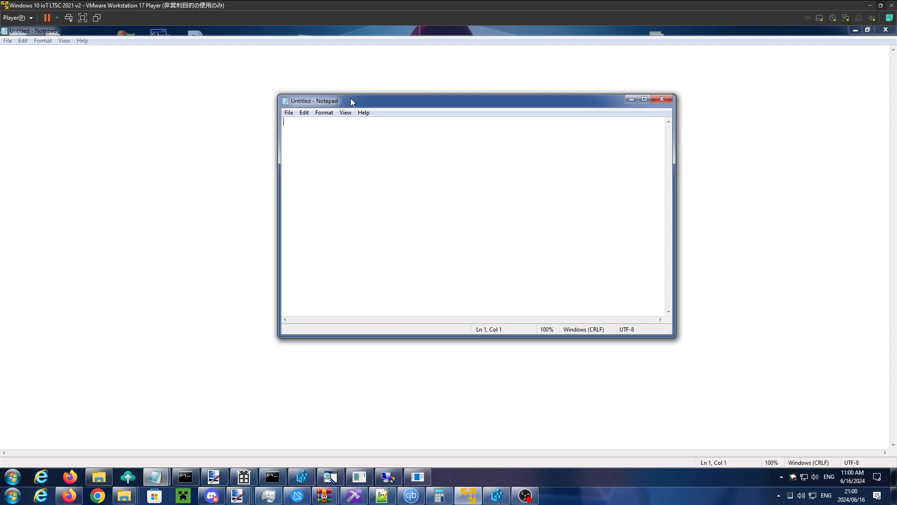
- Move the smaller Notepad window so that it overlaps the lower part of the dwm.exe log console
left_click_drag(351, 98, 422, 111)
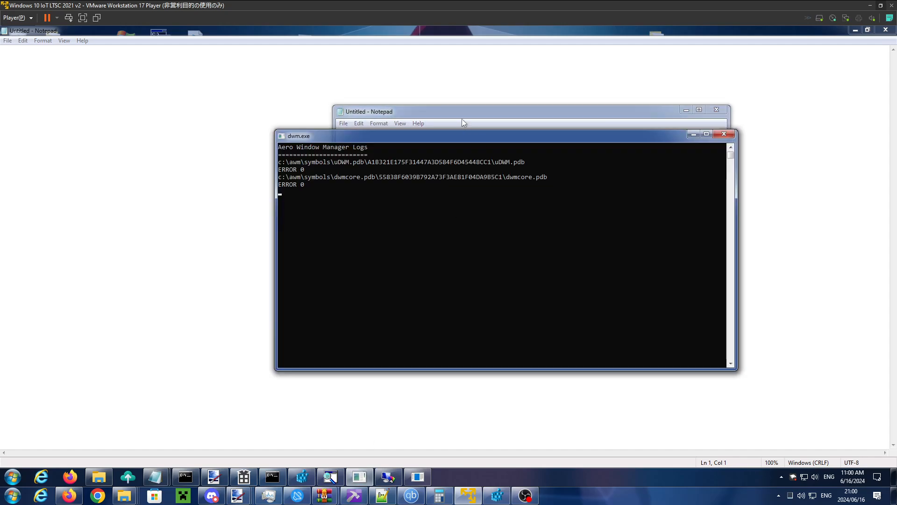
left_click_drag(456, 117, 469, 233)
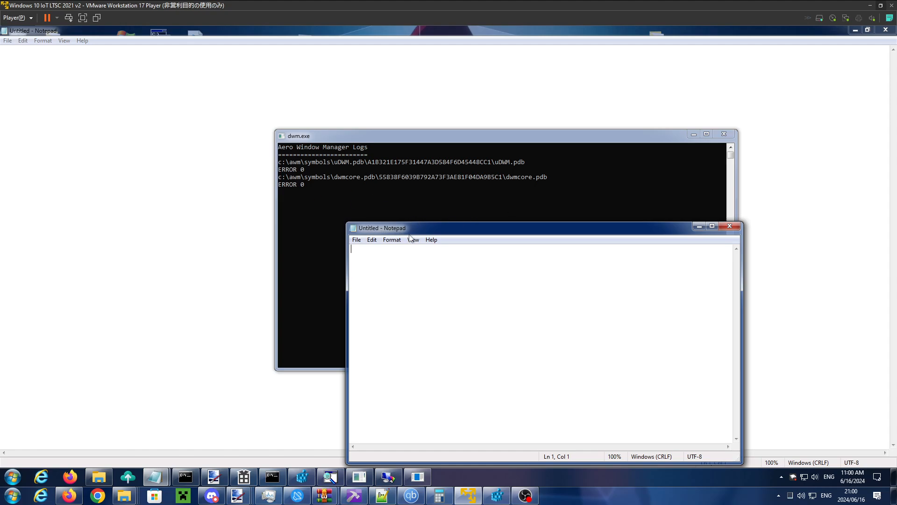
left_click_drag(394, 234, 378, 215)
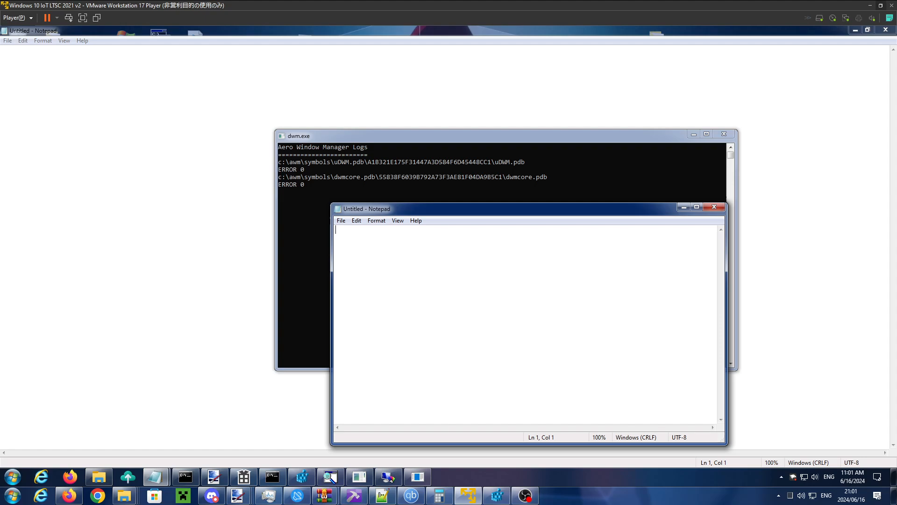
mouse_move(574, 212)
left_mouse_down()
mouse_move(582, 196)
mouse_move(570, 211)
left_mouse_up()
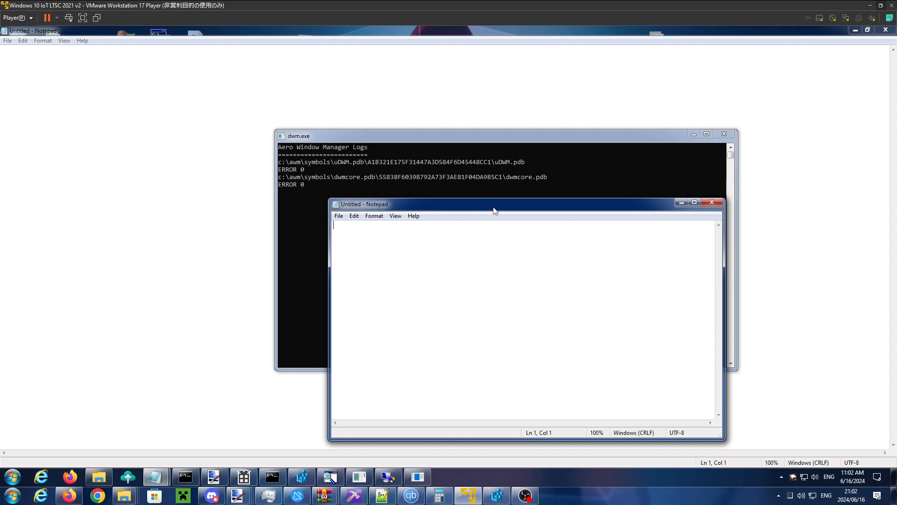
left_click_drag(495, 207, 492, 204)
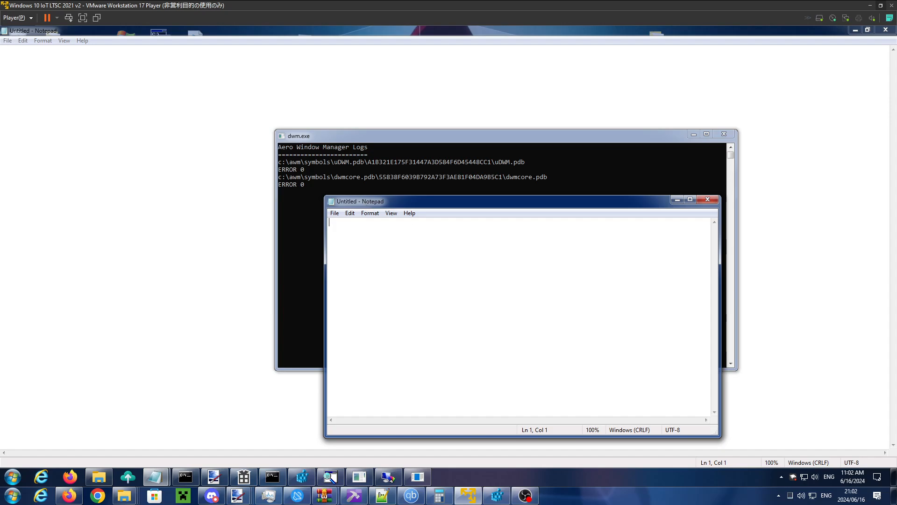
- Examine the registry values stored under HKEY_LOCAL_MACHINE\SOFTWARE\AWM in Registry Editor
left_click(302, 477)
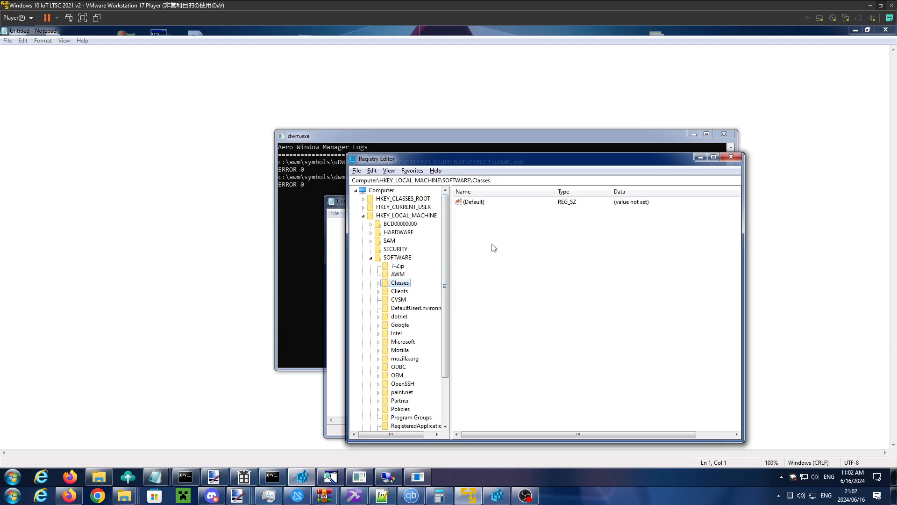
left_click(397, 274)
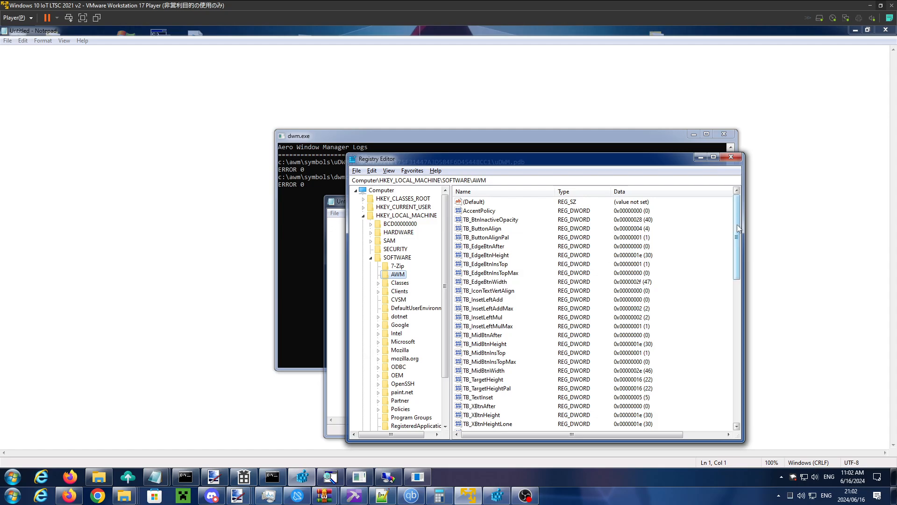
left_click_drag(737, 224, 734, 201)
- Bring up the Configure AWM window, place it beside the registry values and review its first titlebar settings
left_click(390, 477)
left_click_drag(219, 115, 371, 114)
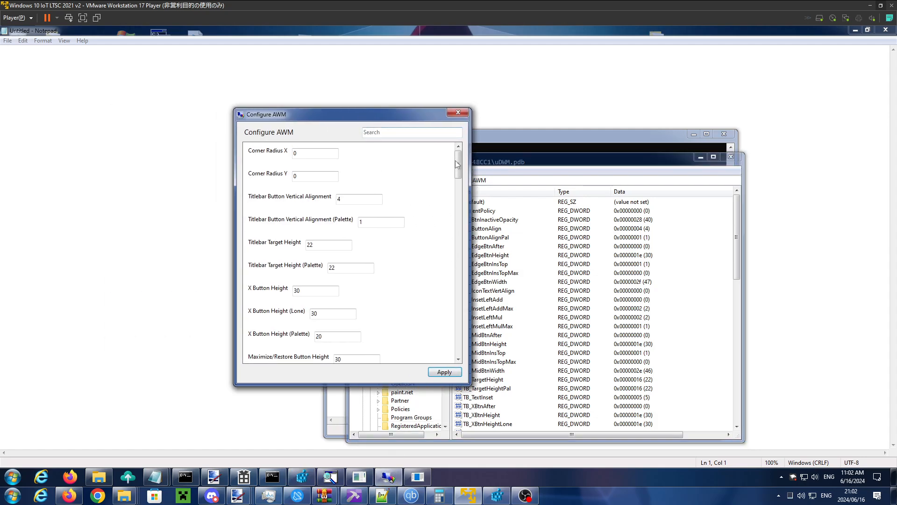
scroll(456, 235, "down", 10)
scroll(457, 236, "up", 15)
left_click_drag(343, 116, 370, 109)
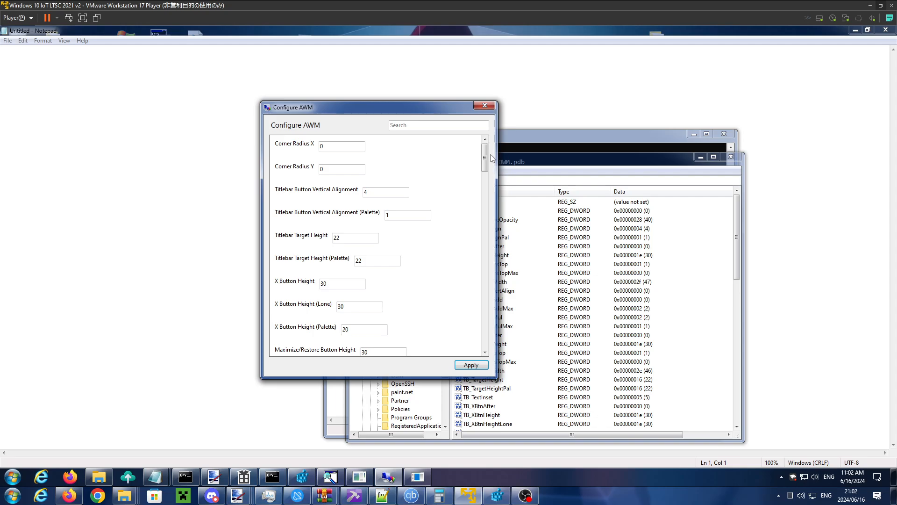
left_click_drag(485, 158, 479, 136)
left_click_drag(392, 190, 367, 190)
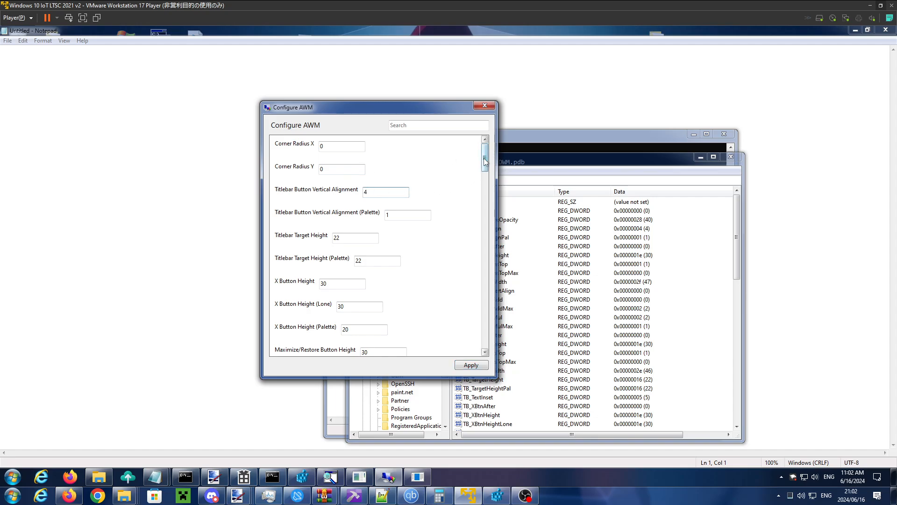
- Examine the Titlebar Left Inset (Border Size Multiplied) values for normal and maximized windows in Configure AWM
left_click_drag(486, 159, 479, 246)
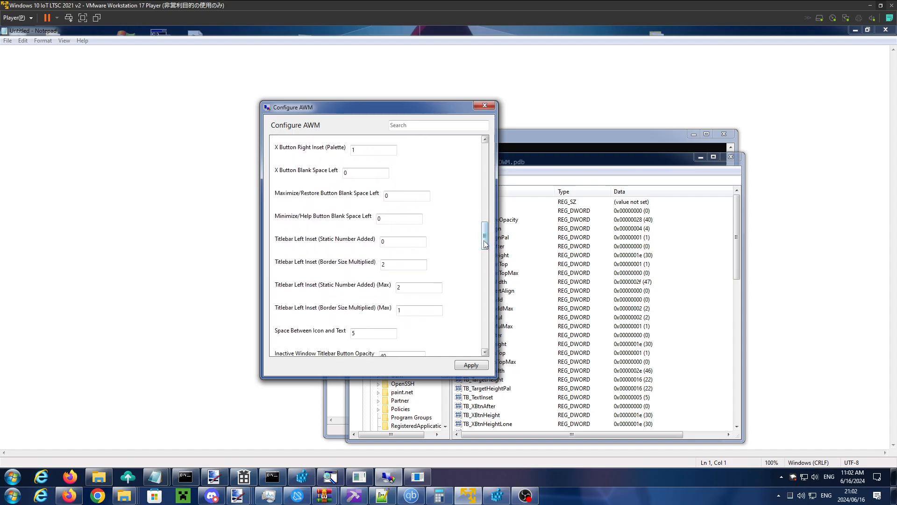
double_click(383, 265)
double_click(399, 310)
left_click_drag(391, 265, 380, 268)
left_click_drag(405, 310, 374, 310)
left_click_drag(390, 265, 381, 266)
left_click_drag(405, 309, 391, 312)
left_click_drag(389, 265, 380, 265)
left_click_drag(405, 310, 396, 311)
left_click_drag(389, 265, 381, 265)
left_click_drag(405, 310, 396, 310)
- Search for and launch Magnifier, and reduce its zoom level to 100%
left_click(3, 476)
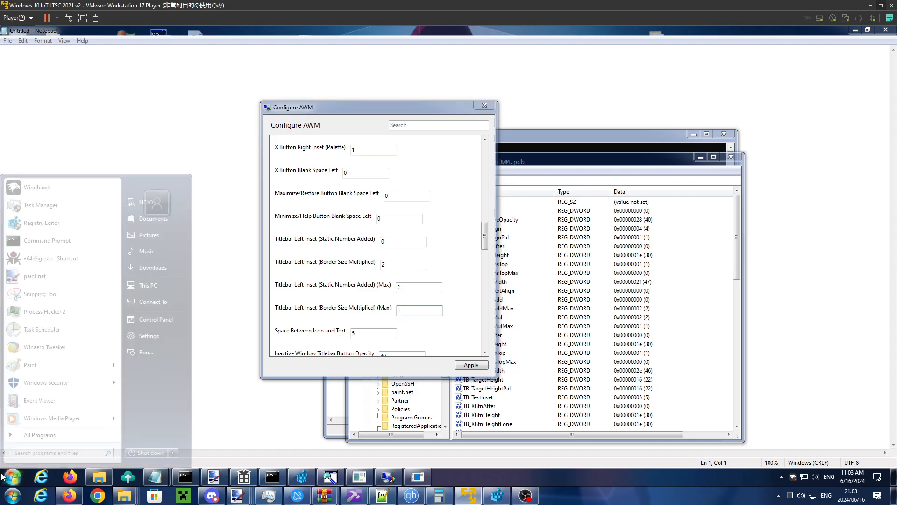
type("magnifier")
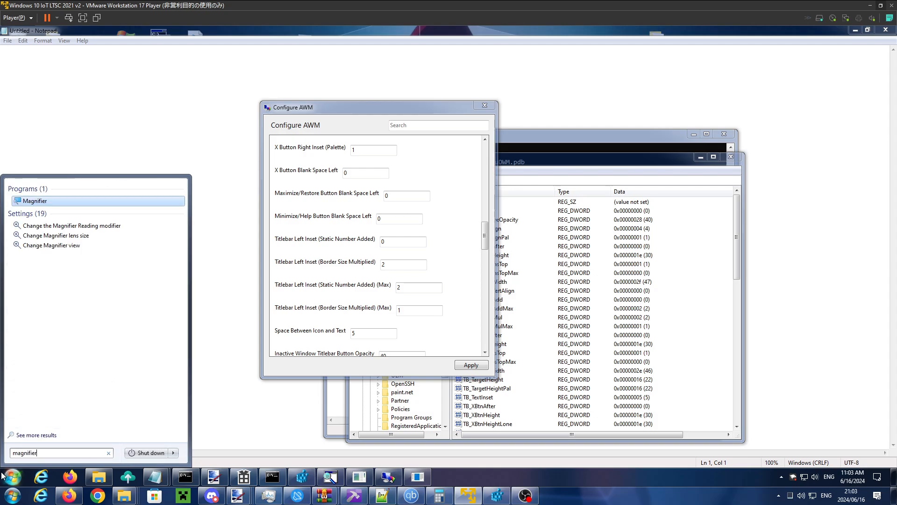
key("Return")
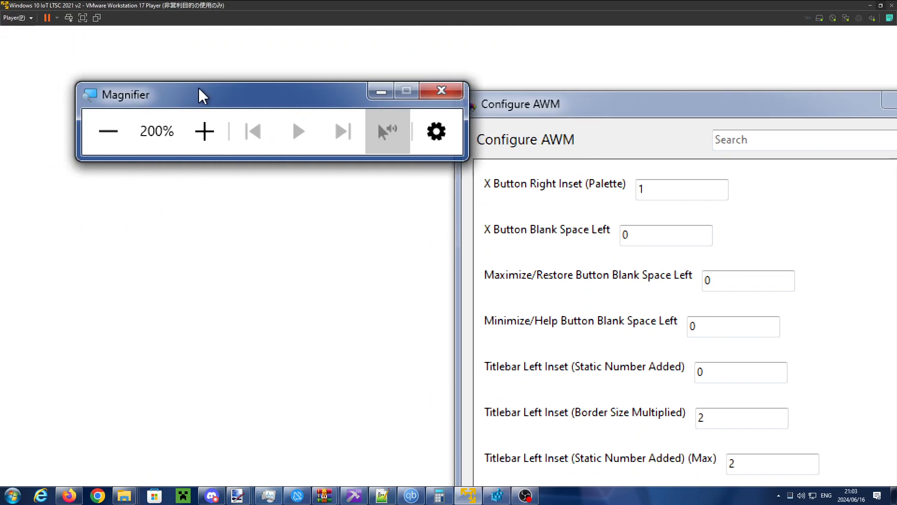
left_click_drag(212, 95, 267, 109)
left_click(163, 148)
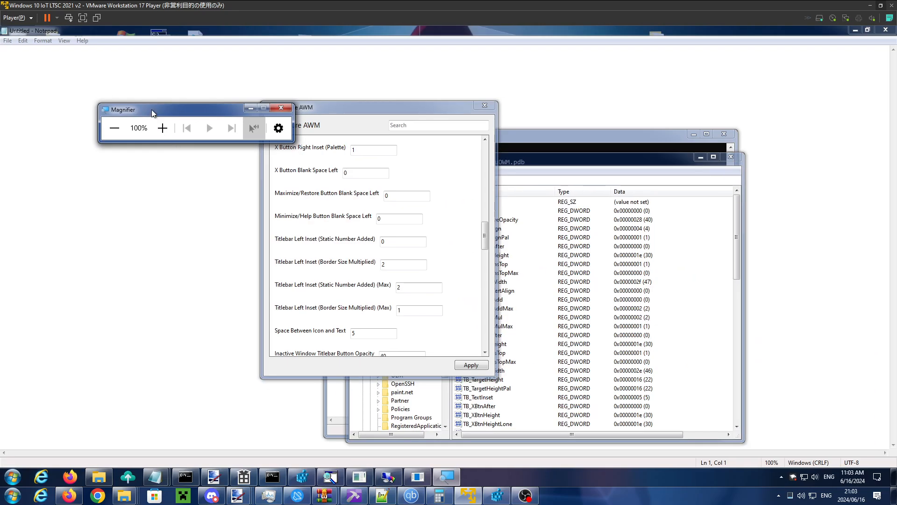
- Magnify the screen to 300% around Magnifier's title bar, return to 100% and move Magnifier clear of Configure AWM
left_click_drag(154, 107, 367, 101)
left_click(377, 118)
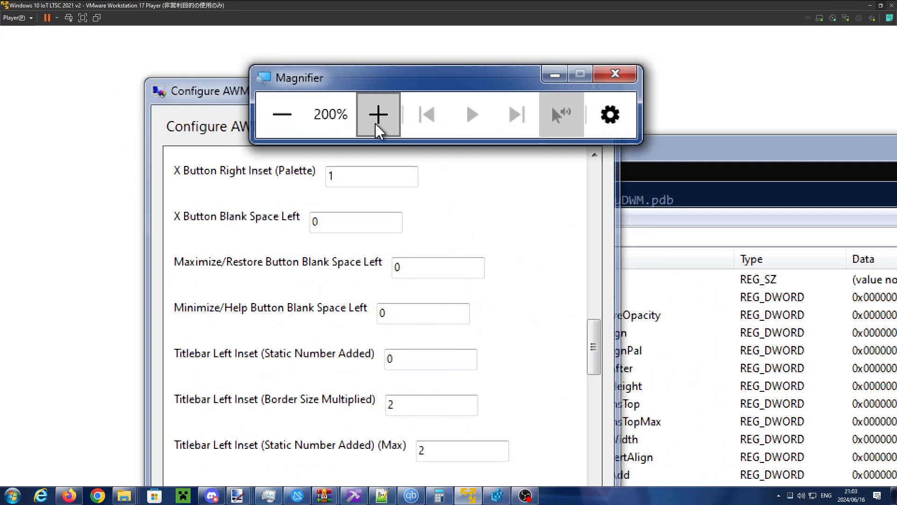
left_click(377, 119)
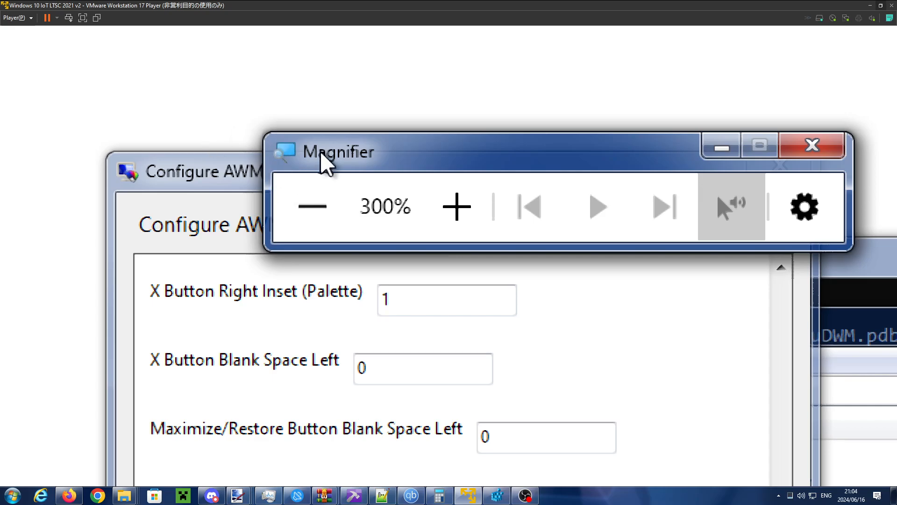
left_click(312, 206)
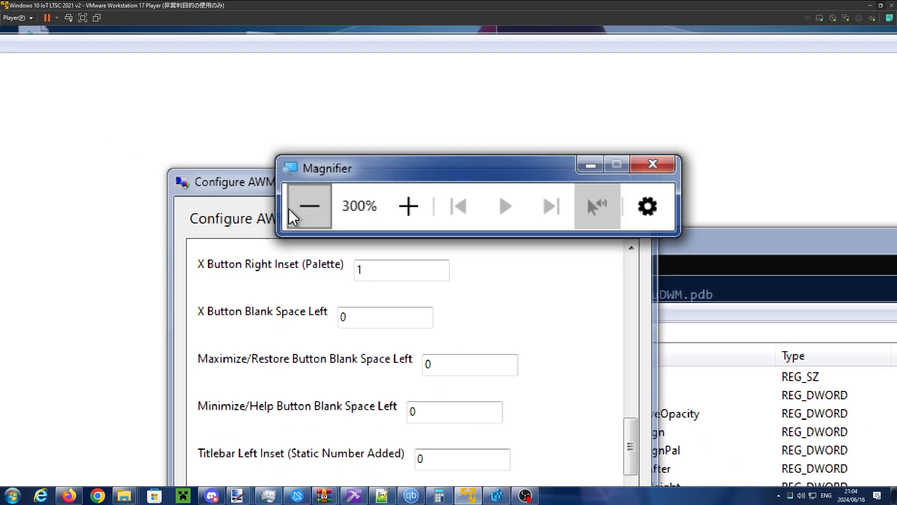
left_click(292, 212)
left_click(297, 210)
left_click_drag(374, 109, 574, 145)
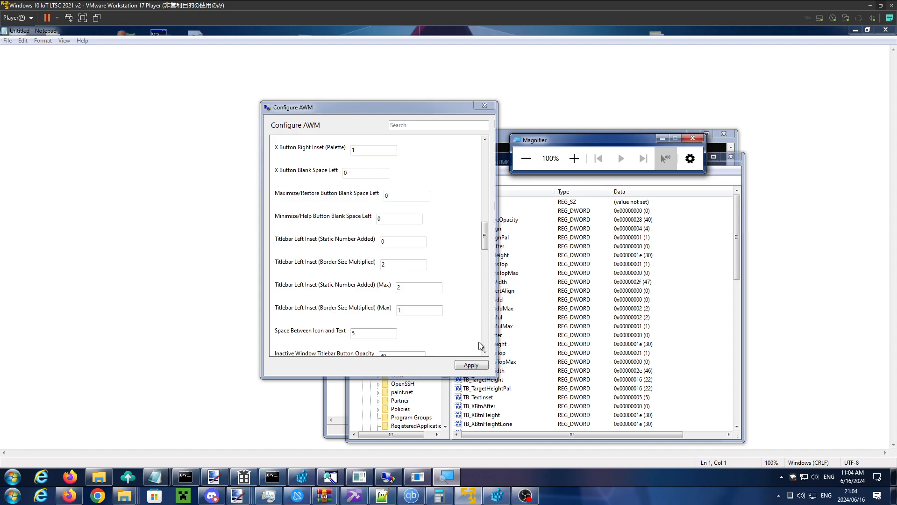
- Apply the AWM configuration and move the Configure AWM and Magnifier windows to check their active and inactive title bars
left_click(470, 365)
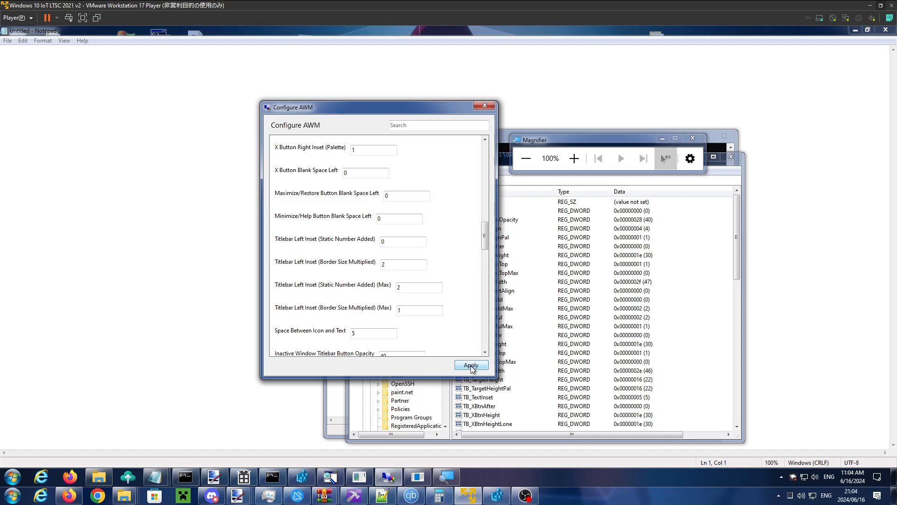
left_click(548, 142)
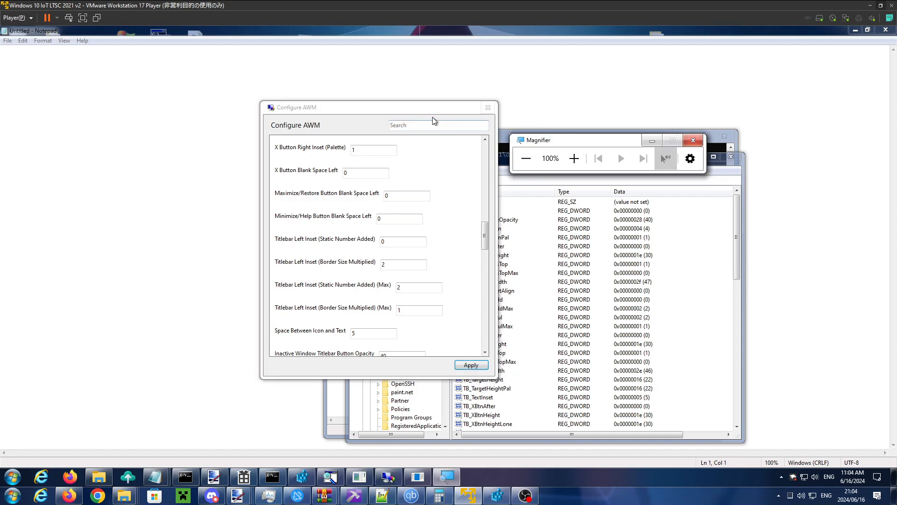
left_click_drag(414, 111, 384, 114)
left_click_drag(557, 144, 511, 147)
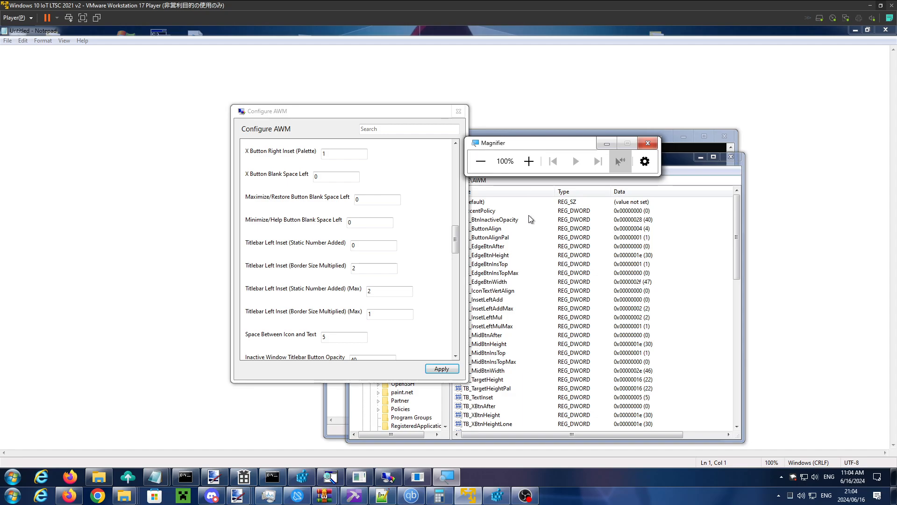
left_click_drag(440, 112, 457, 113)
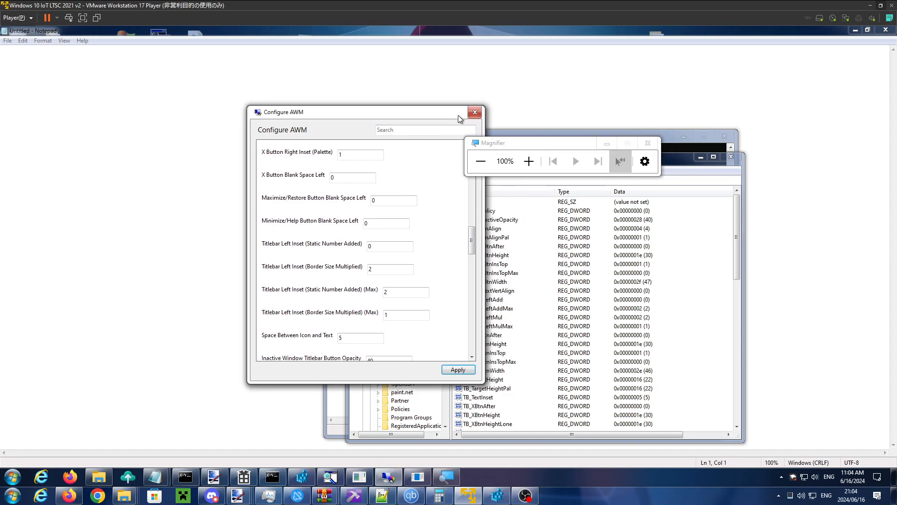
left_click_drag(578, 143, 559, 158)
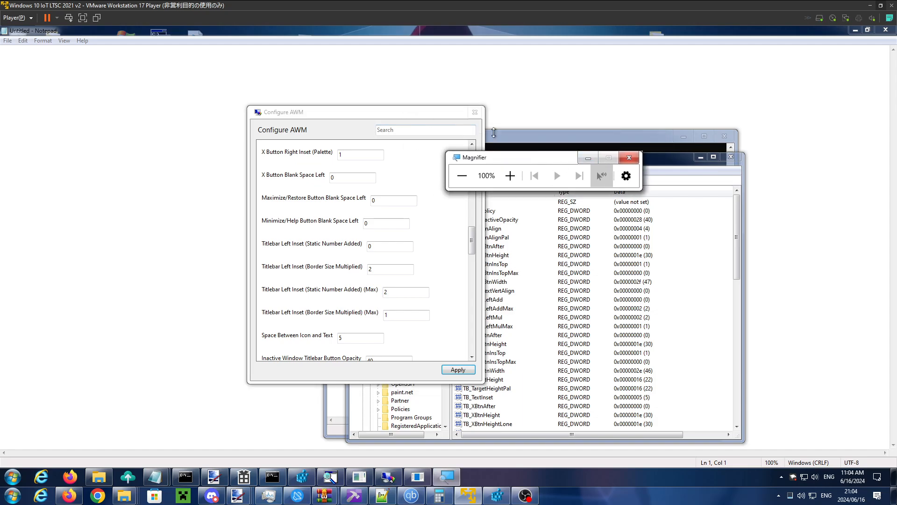
- Move Registry Editor over the Configure AWM window, maximize it to check its title bar, and restore its windowed size
left_click(658, 161)
left_click_drag(658, 160, 364, 113)
left_click(419, 114)
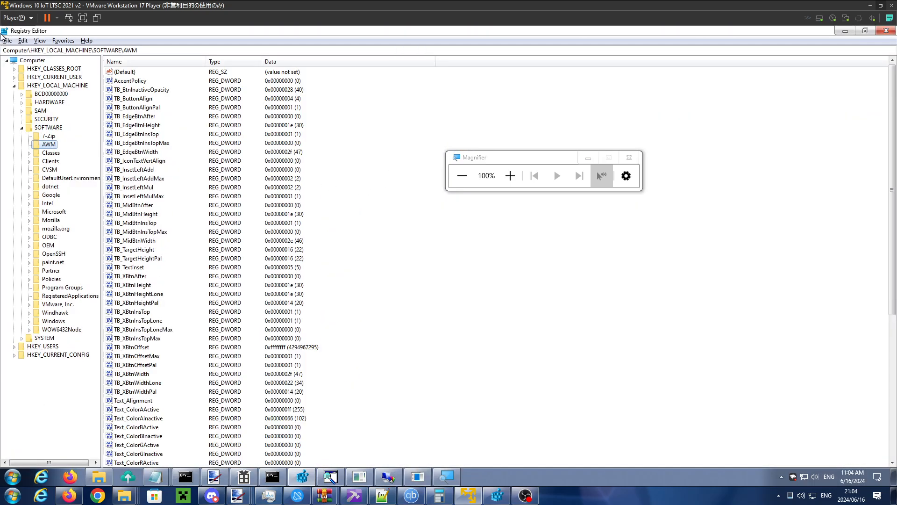
left_click(865, 30)
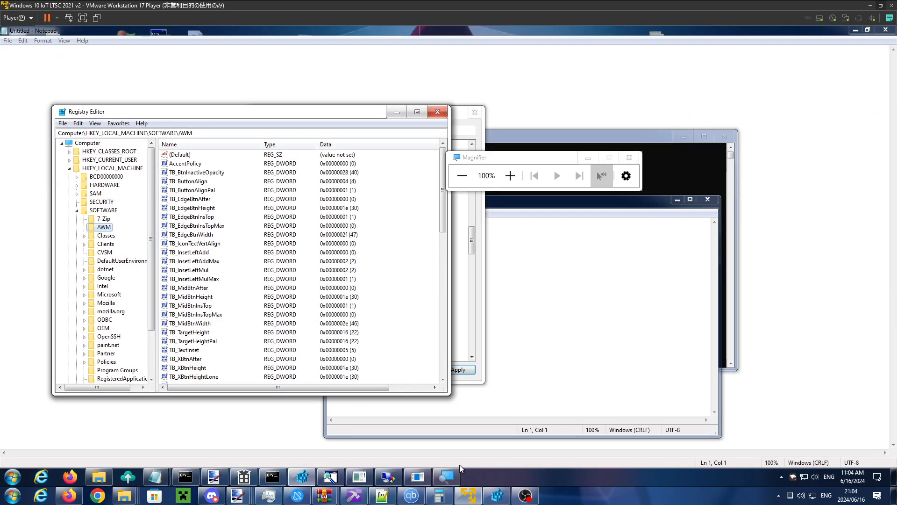
- Apply the Windows 10 theme with SecureUxTheme ThemeTool and reposition the Magnifier, Registry Editor and ThemeTool windows
left_click(418, 477)
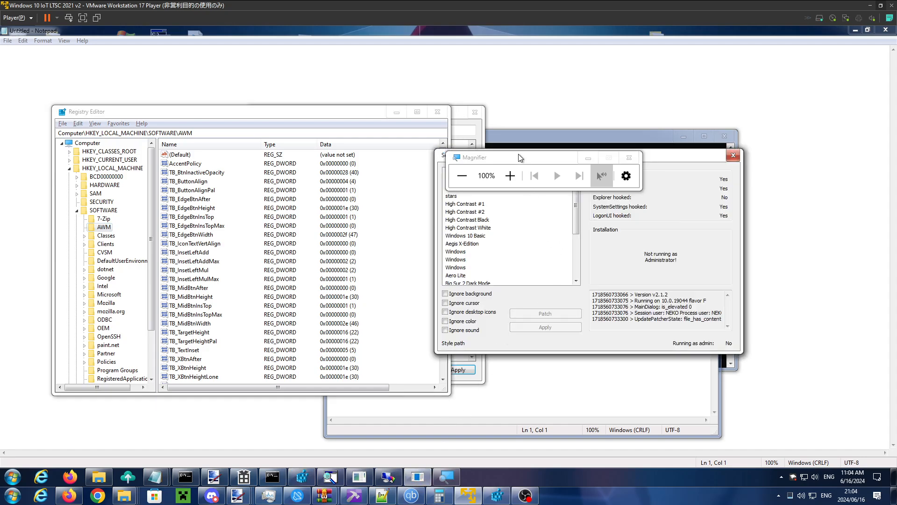
left_click_drag(522, 158, 533, 87)
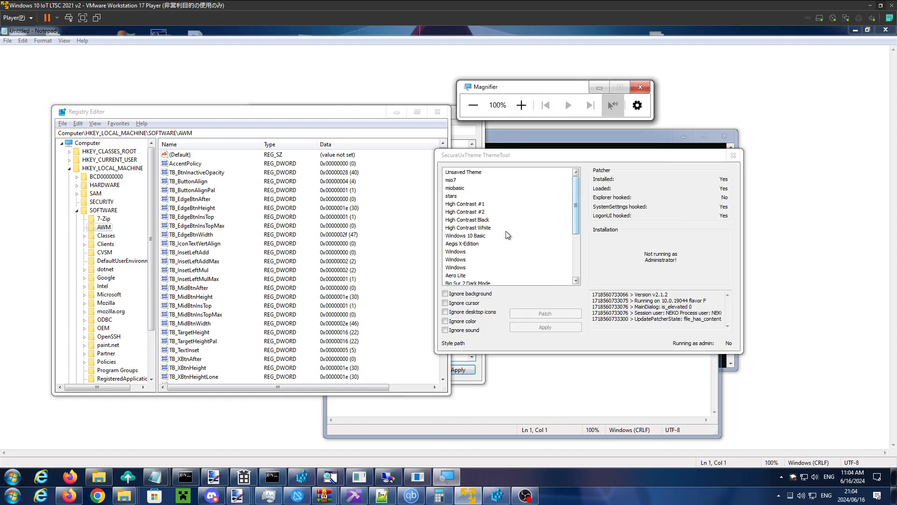
scroll(470, 255, "down", 3)
left_click(473, 270)
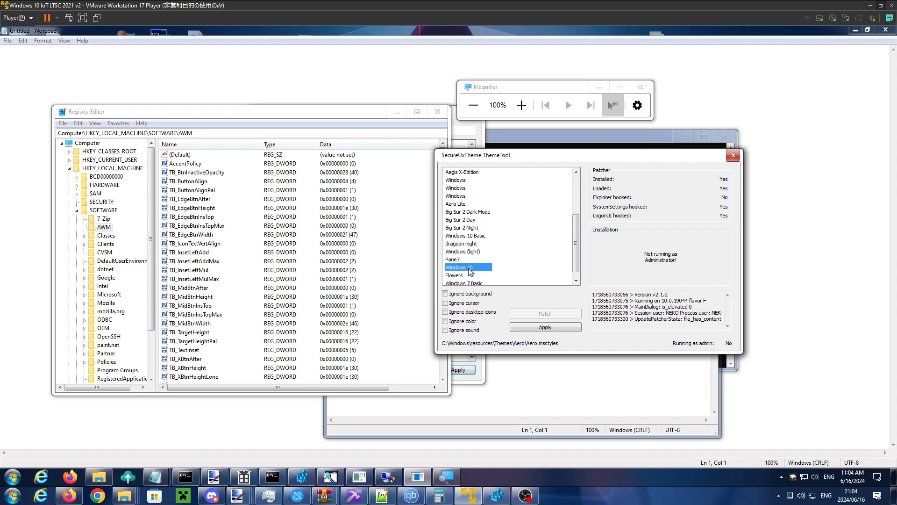
left_click(522, 327)
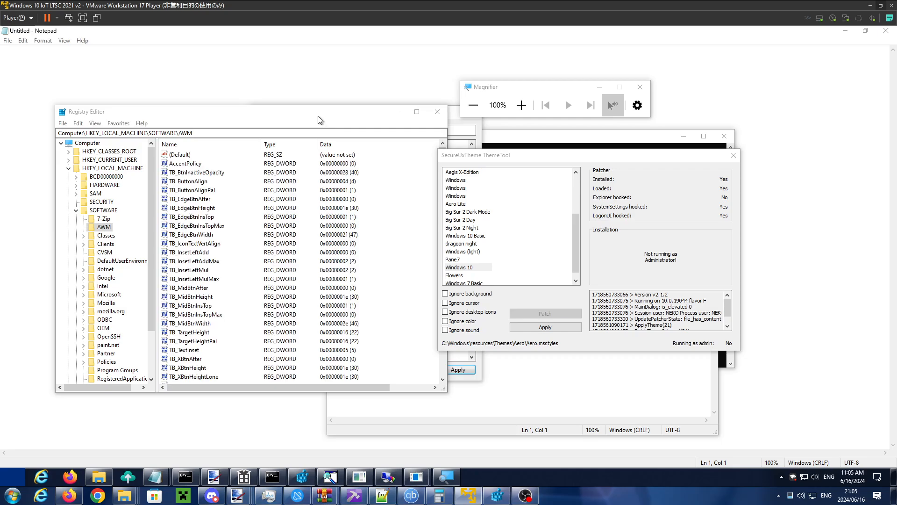
left_click_drag(314, 114, 323, 133)
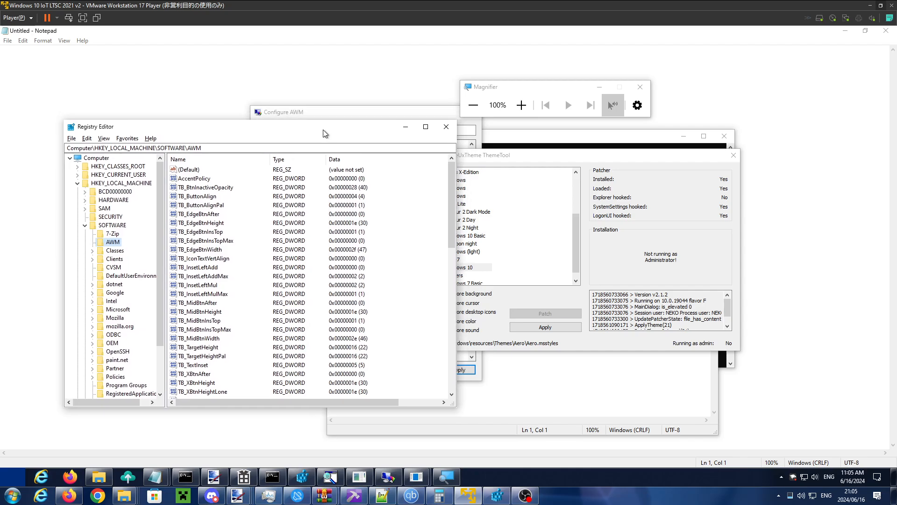
left_click_drag(487, 158, 476, 150)
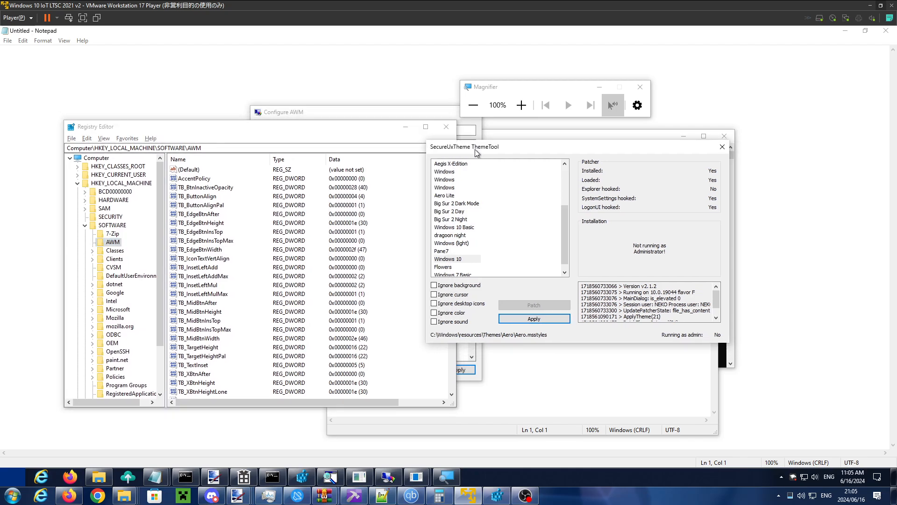
- Move Registry Editor, Magnifier and ThemeTool in turn to compare their active and inactive title bars, finishing with Registry Editor in front
left_click_drag(359, 130, 368, 134)
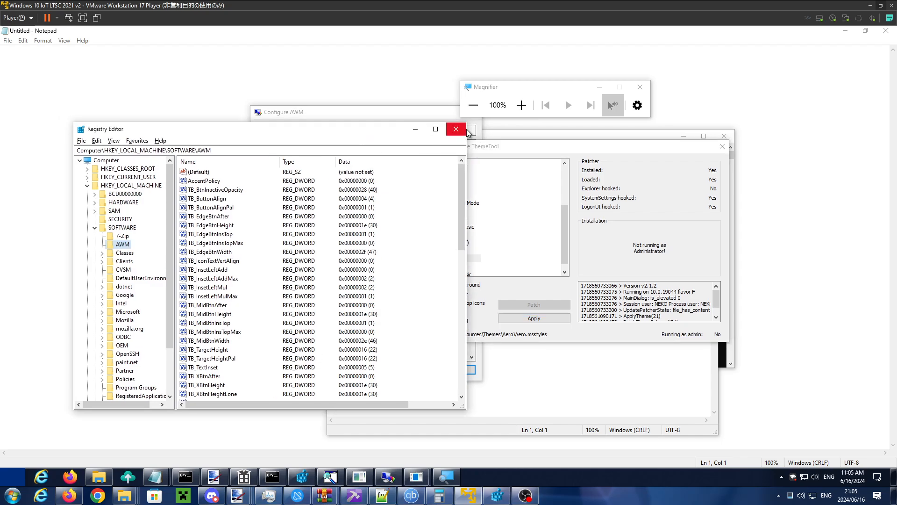
left_click_drag(346, 130, 397, 111)
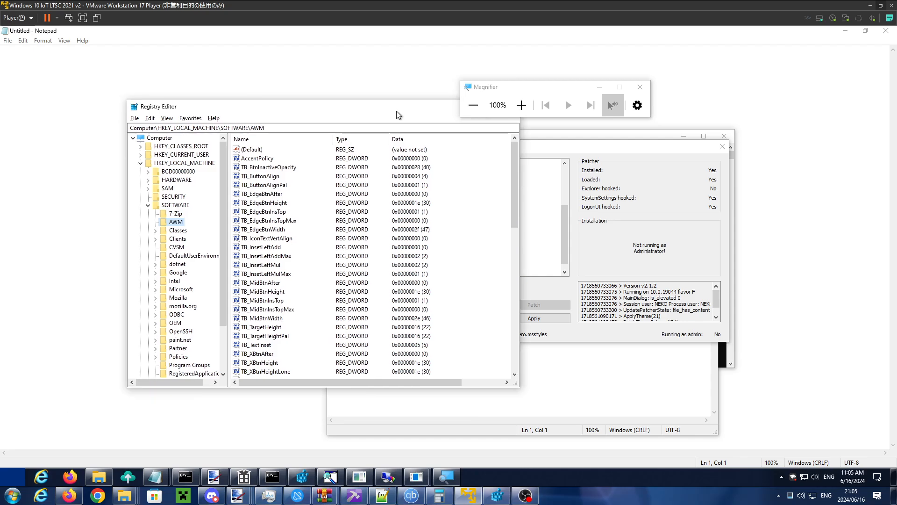
left_click_drag(509, 86, 589, 77)
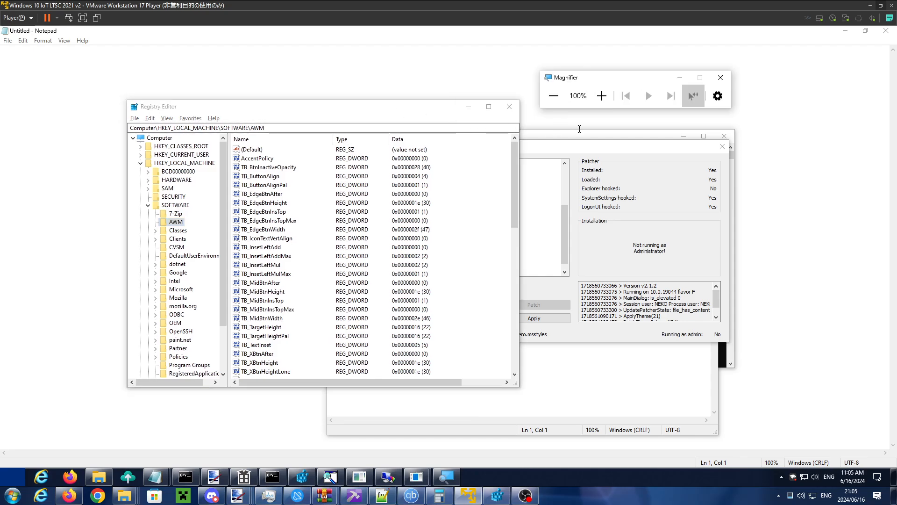
left_click_drag(574, 147, 587, 150)
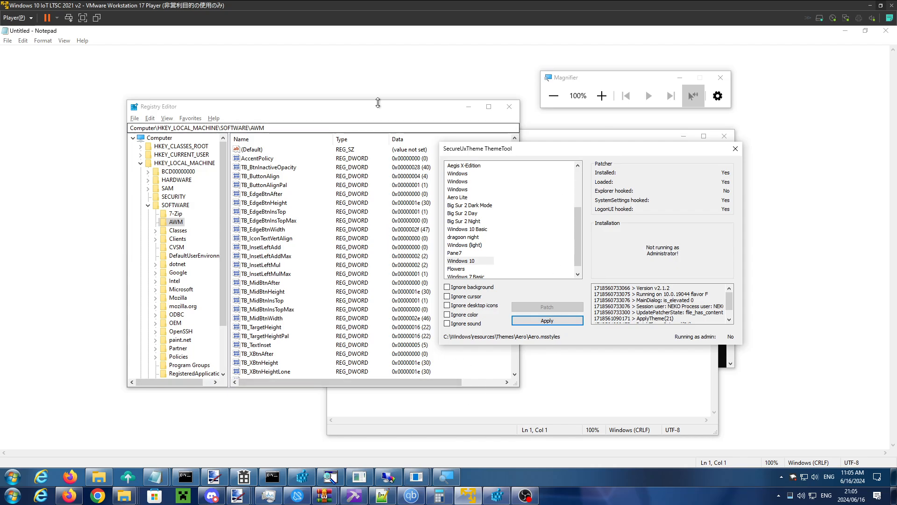
left_click(352, 187)
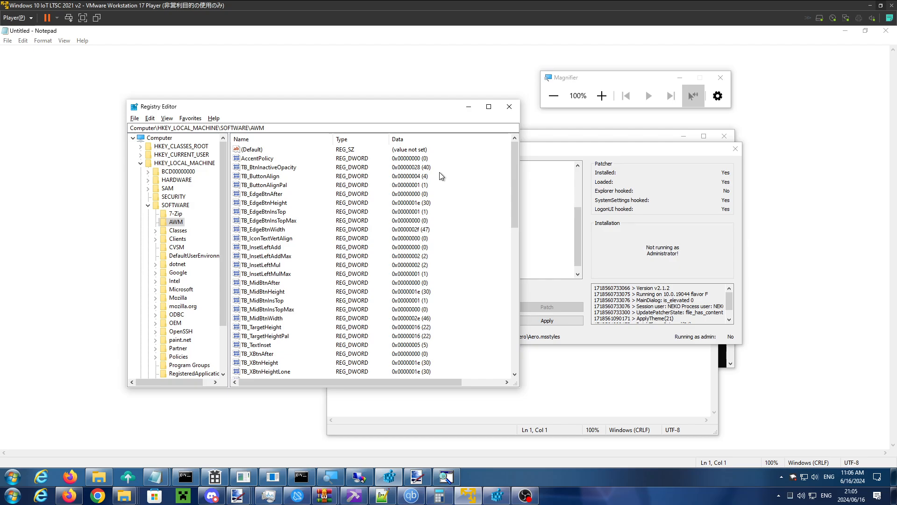
- Bring Configure AWM in front of Registry Editor and inspect its Titlebar Button Vertical Alignment setting near the start of the list
left_click_drag(516, 172, 513, 202)
left_click(360, 478)
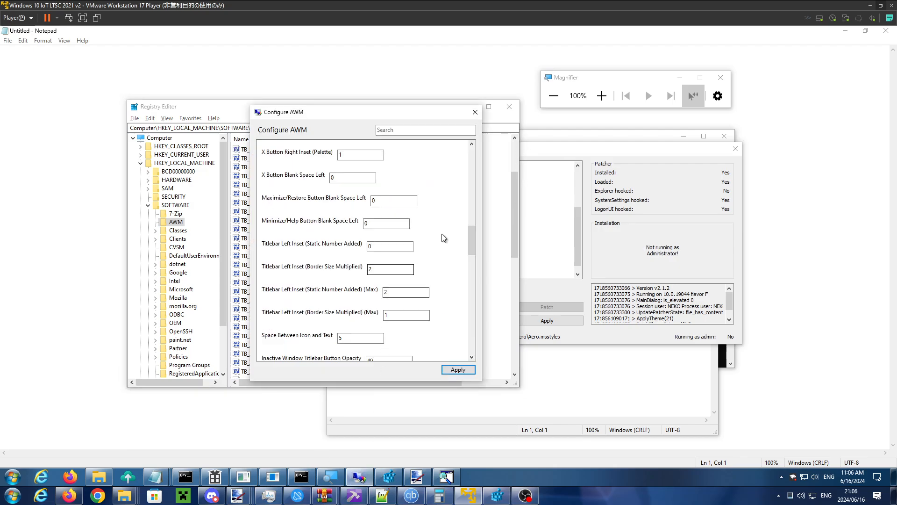
left_click_drag(406, 111, 463, 115)
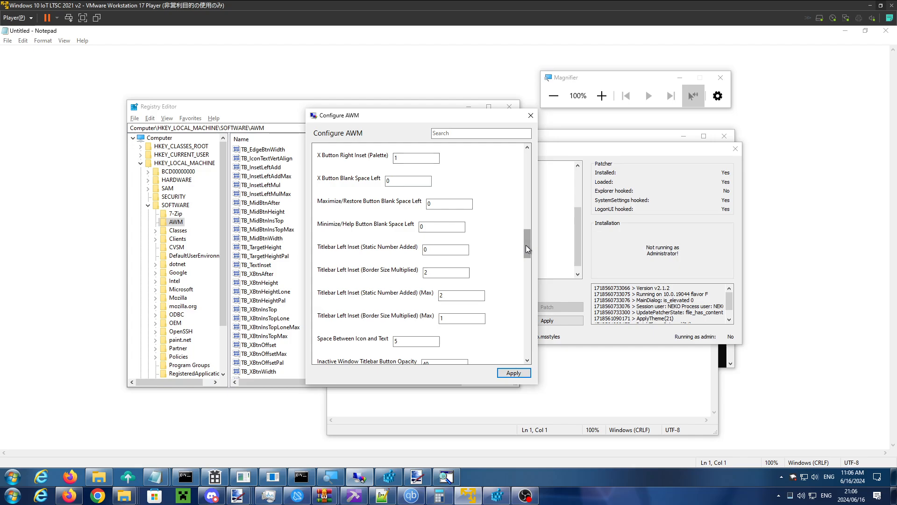
left_click_drag(528, 245, 523, 169)
left_click(418, 197)
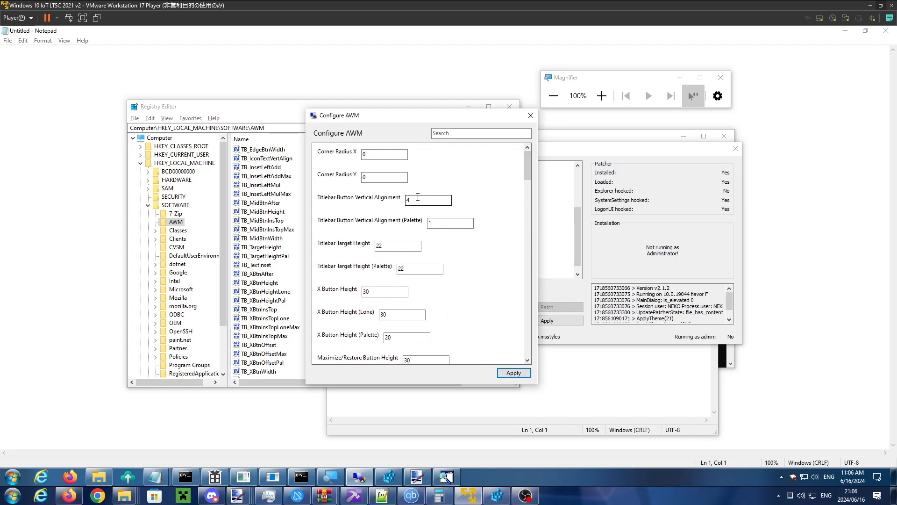
double_click(418, 203)
left_click(416, 199)
left_click_drag(412, 201, 406, 200)
double_click(410, 201)
left_click(412, 201)
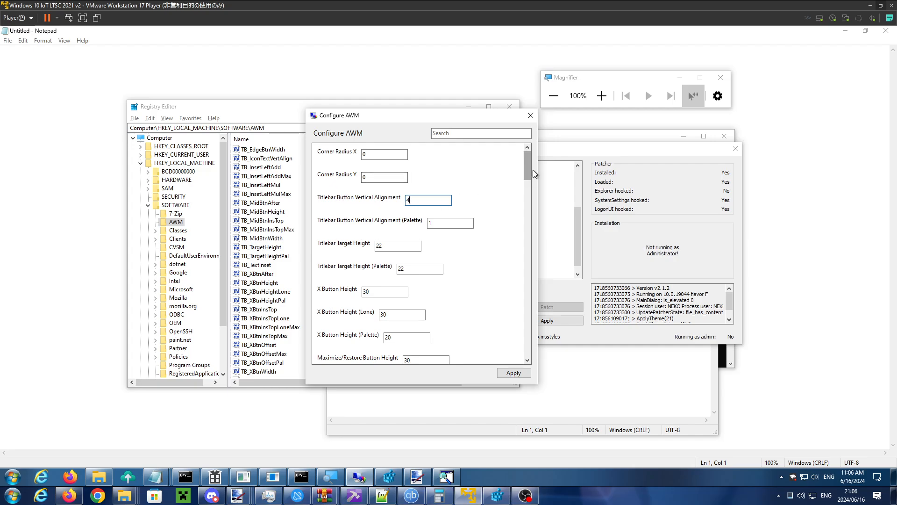
mouse_move(529, 161)
left_mouse_down()
mouse_move(529, 303)
mouse_move(530, 160)
left_mouse_up()
mouse_move(528, 157)
left_mouse_down()
mouse_move(532, 345)
mouse_move(538, 156)
left_mouse_up()
- Move Configure AWM and Registry Editor slightly down, and maximize and restore Registry Editor to check its title bar buttons
left_click_drag(504, 119, 510, 141)
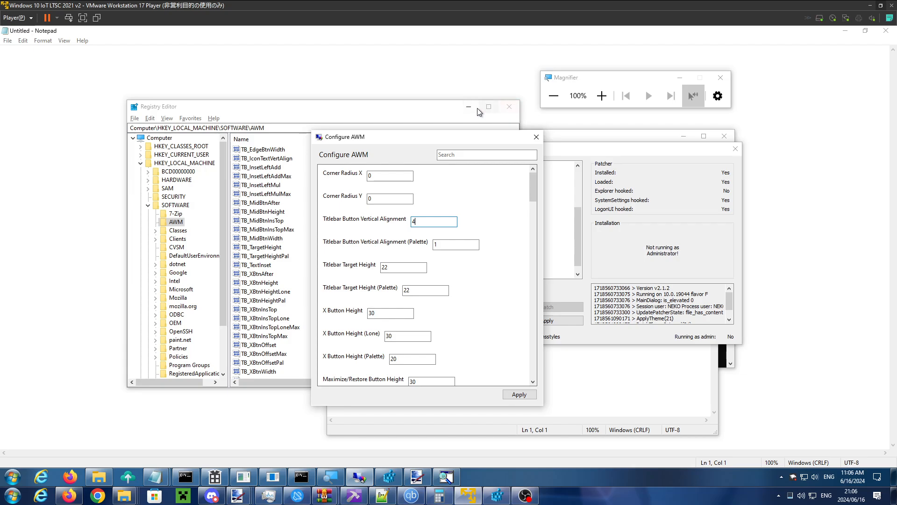
left_click_drag(429, 106, 433, 136)
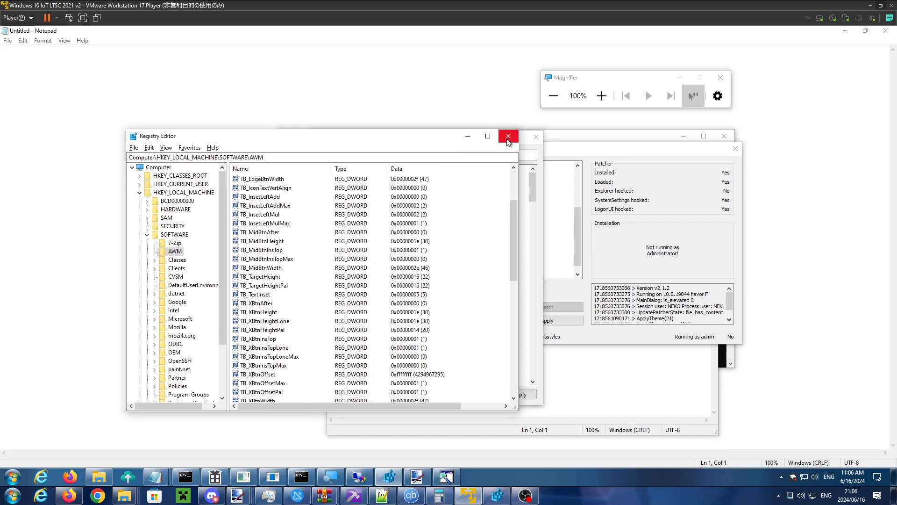
left_click(488, 134)
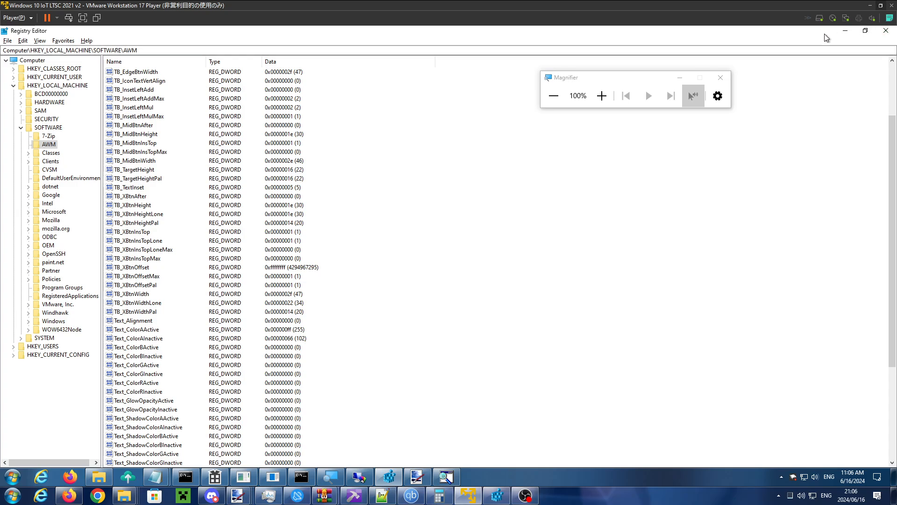
left_click(867, 31)
- Arrange Configure AWM and Registry Editor side by side so that the configuration fields and Registry Editor's title bar are both uncovered
left_click_drag(445, 136, 622, 122)
left_click(434, 150)
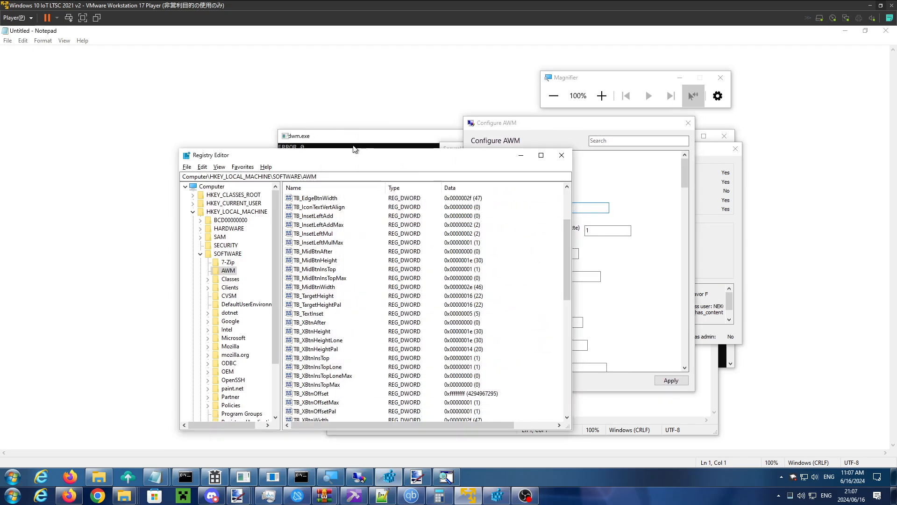
left_click_drag(448, 157, 340, 141)
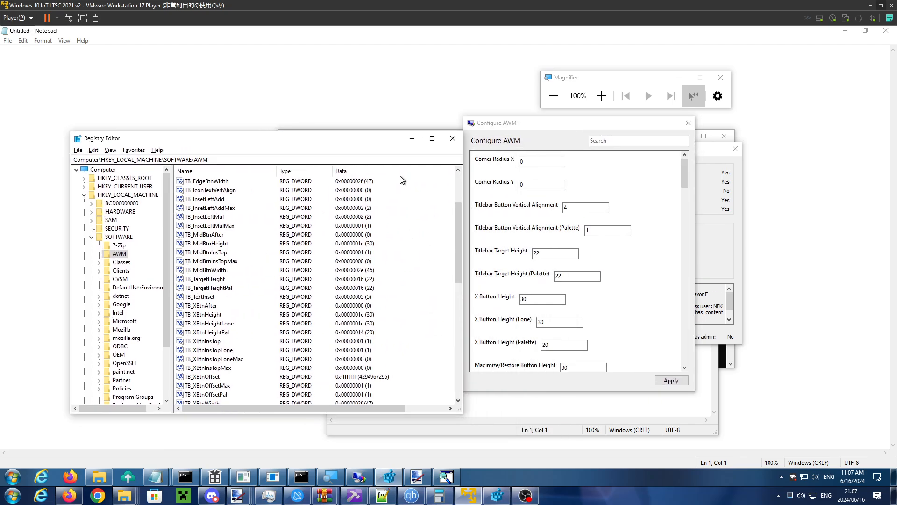
- Set X Button Height to 10, apply the configuration and move Registry Editor to check its close button
left_click(531, 299)
double_click(531, 299)
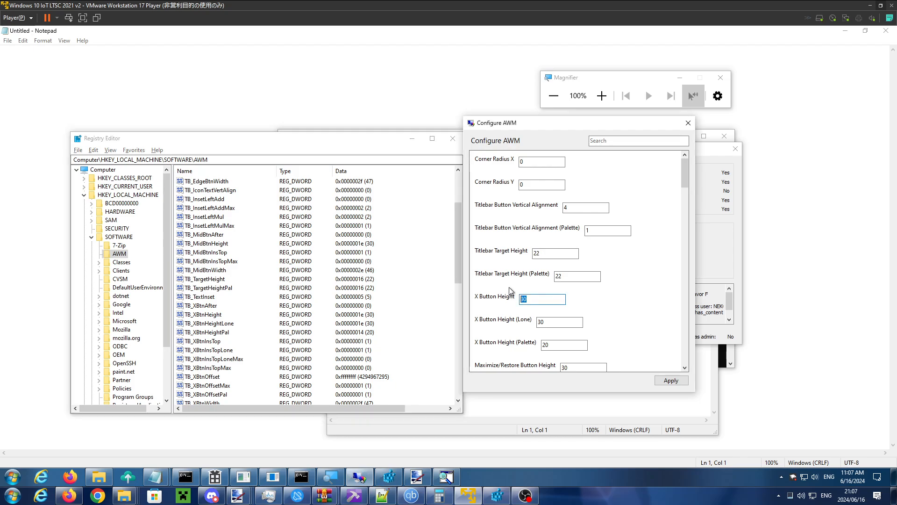
type("10")
left_click(671, 385)
left_click_drag(373, 136, 386, 140)
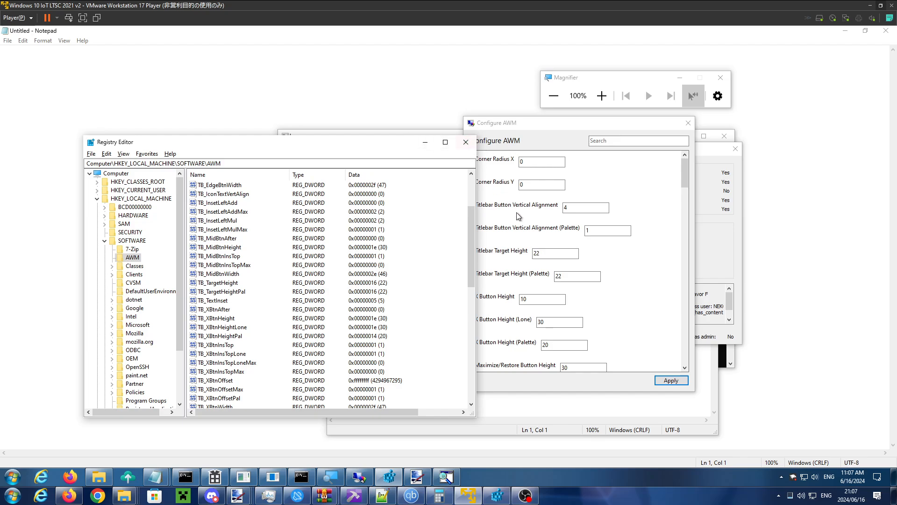
- Set Titlebar Button Vertical Alignment to 0, apply it, and check Registry Editor's close button in windowed and maximized states
left_click(566, 207)
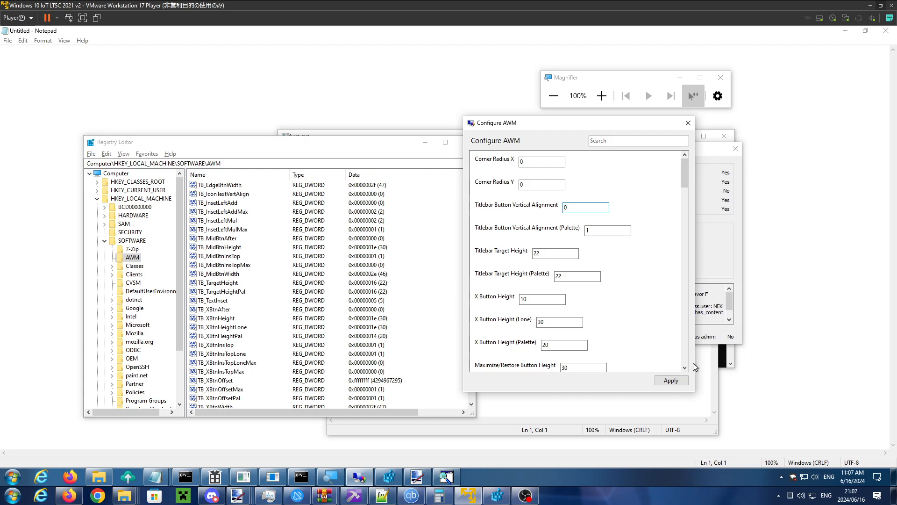
left_click(660, 380)
left_click(394, 146)
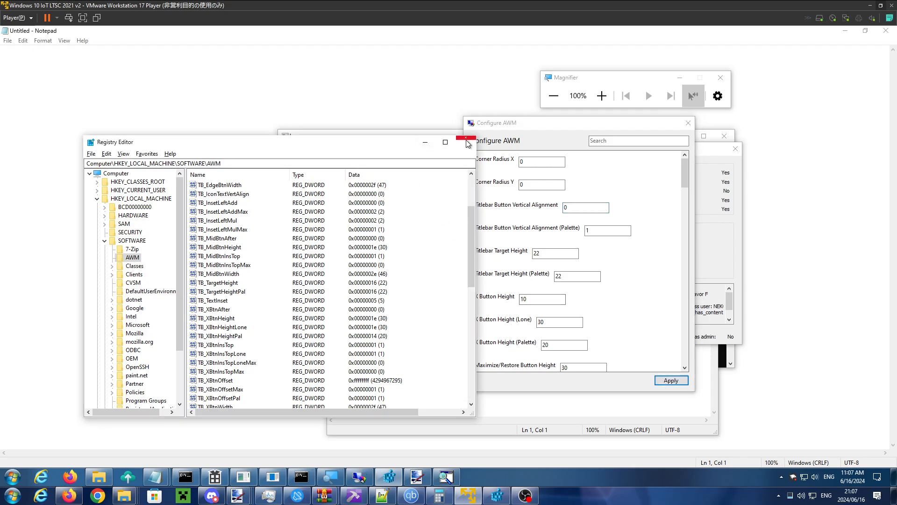
left_click(445, 142)
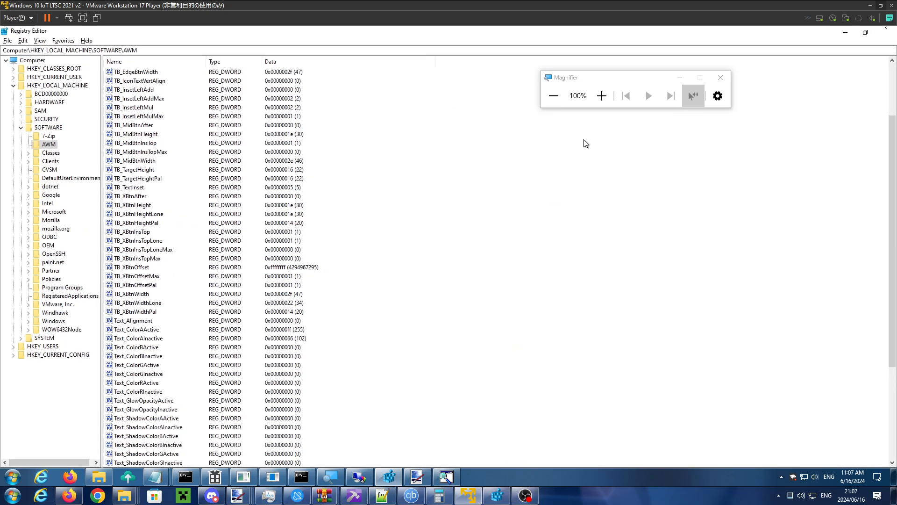
left_click(868, 30)
- Set Titlebar Button Vertical Alignment to 1, apply it, and activate Registry Editor to check its close button
left_click_drag(523, 122, 542, 121)
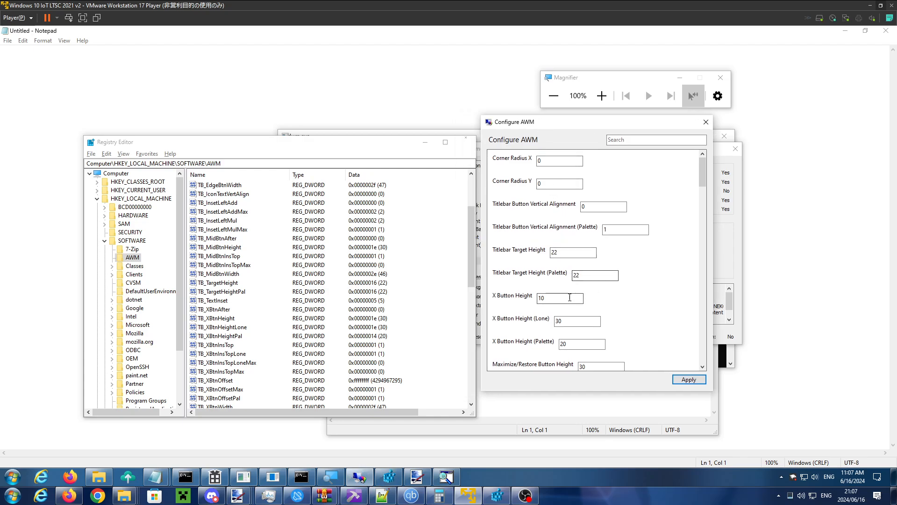
left_click_drag(593, 206, 525, 209)
type("1")
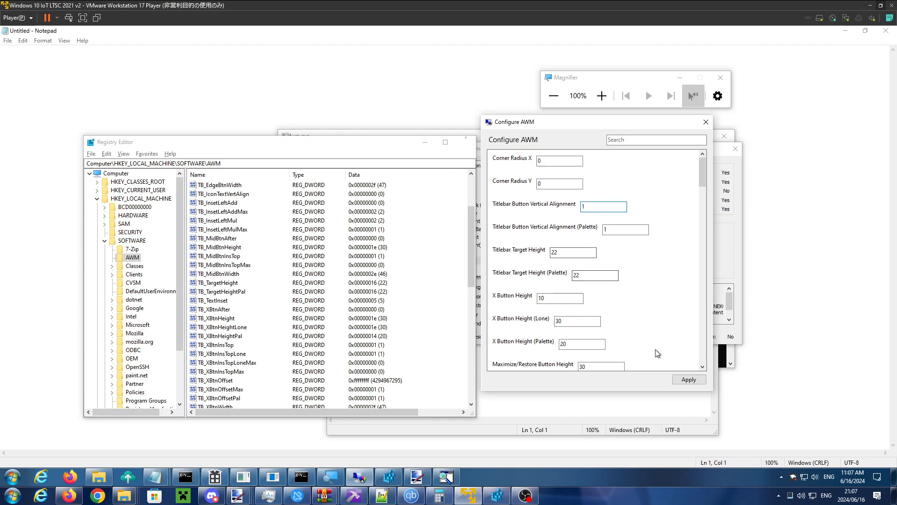
left_click(689, 379)
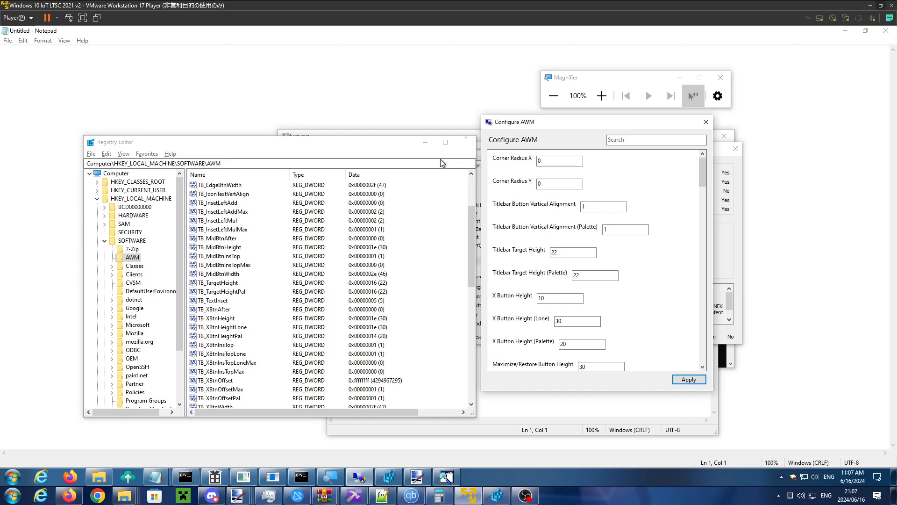
left_click(380, 146)
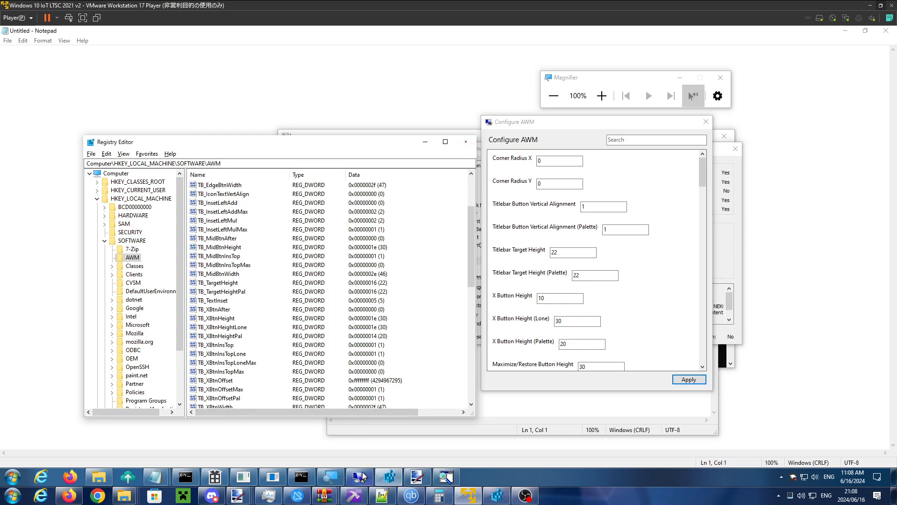
- Set Window_ColorGActive and Window_ColorRInactive to 0 in Configure AWM and apply the configuration
mouse_move(364, 477)
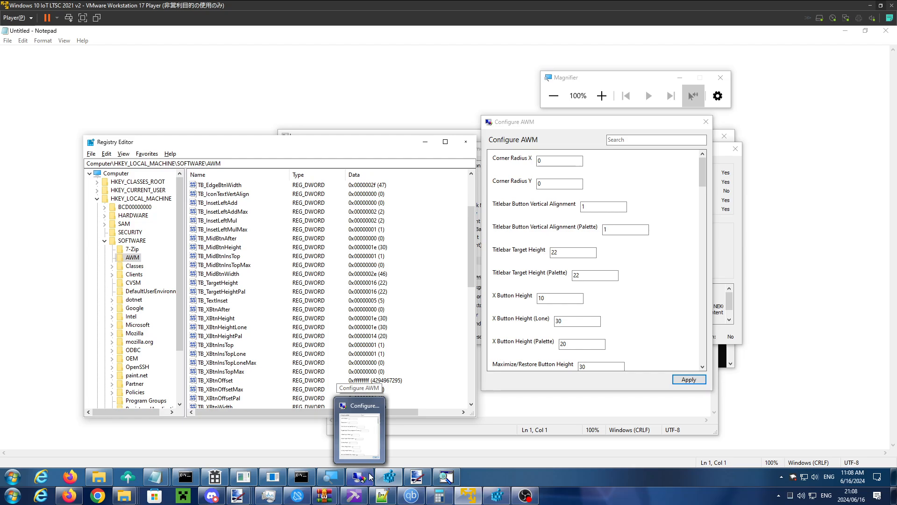
left_click(363, 477)
left_click_drag(705, 174, 689, 283)
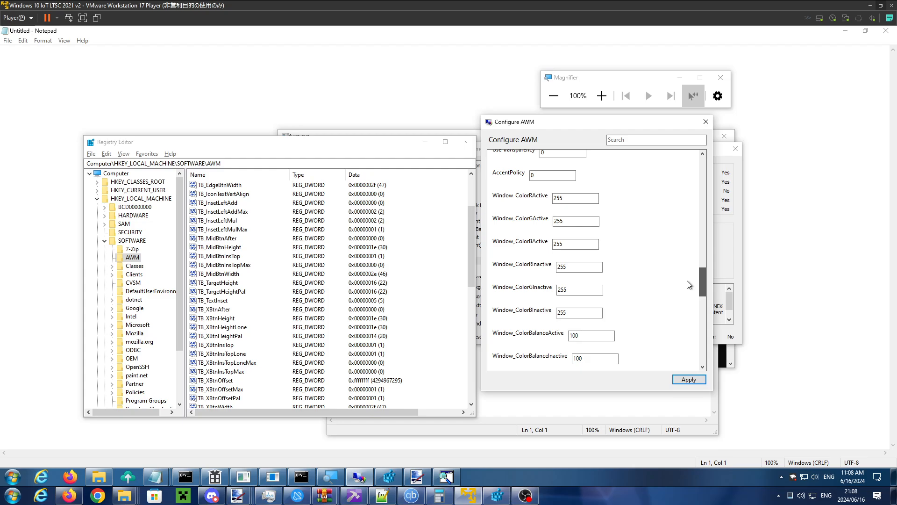
double_click(570, 224)
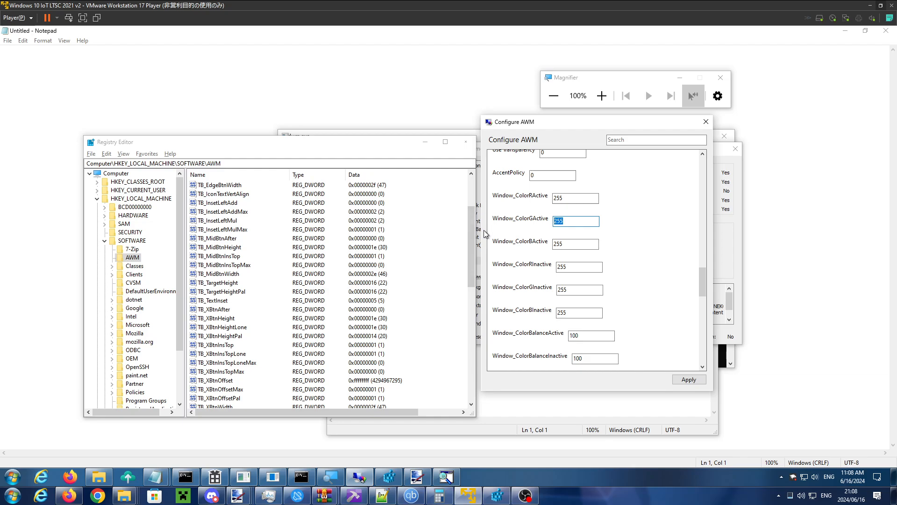
type("0")
left_click(597, 266)
key("ctrl+a")
type("0")
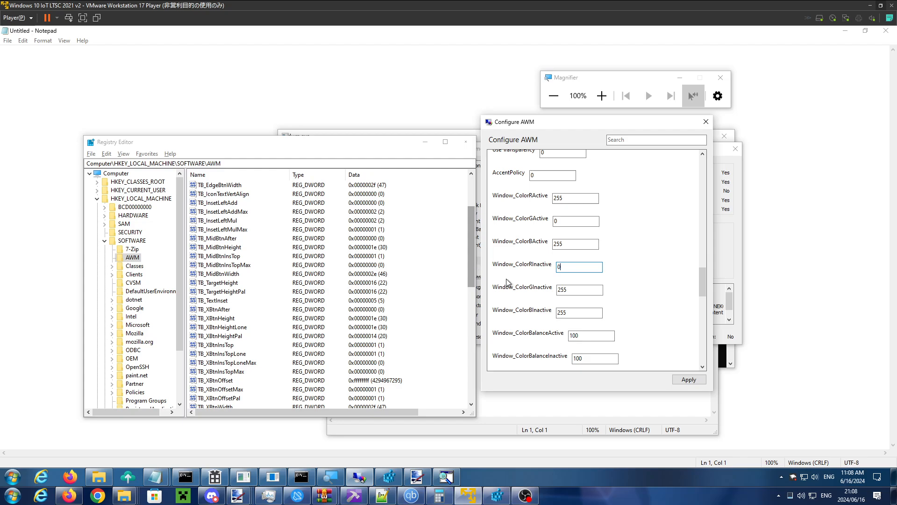
left_click(687, 380)
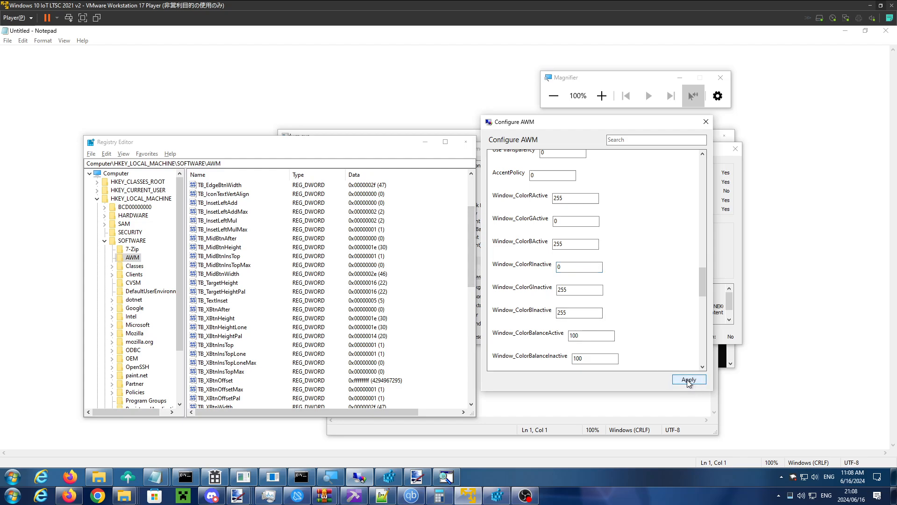
- Alternate between Registry Editor and Configure AWM to compare title bar colors, and maximize Registry Editor to check its active and inactive states
left_click(405, 149)
left_click_drag(404, 149, 400, 147)
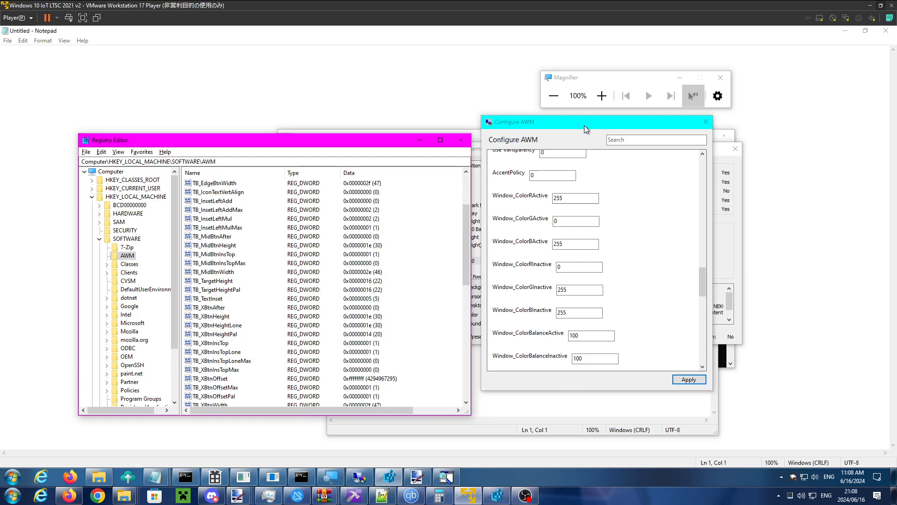
left_click_drag(584, 126, 590, 142)
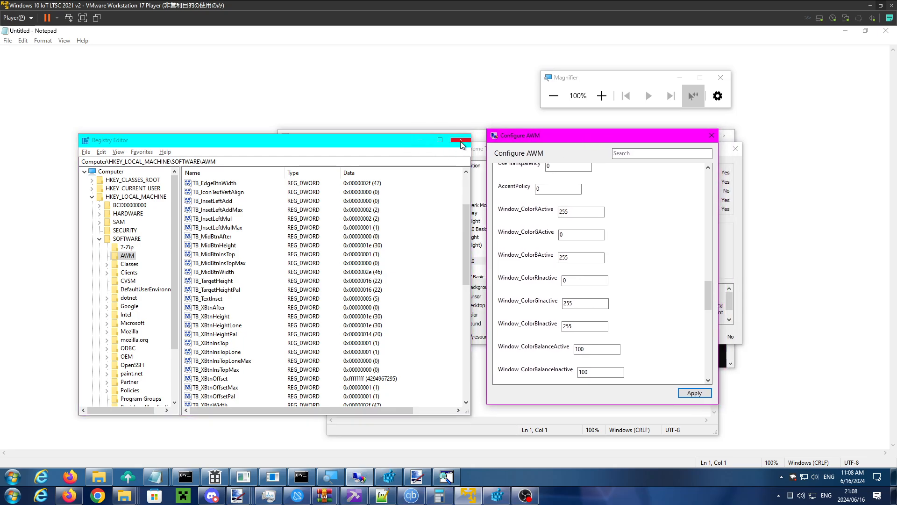
left_click(383, 142)
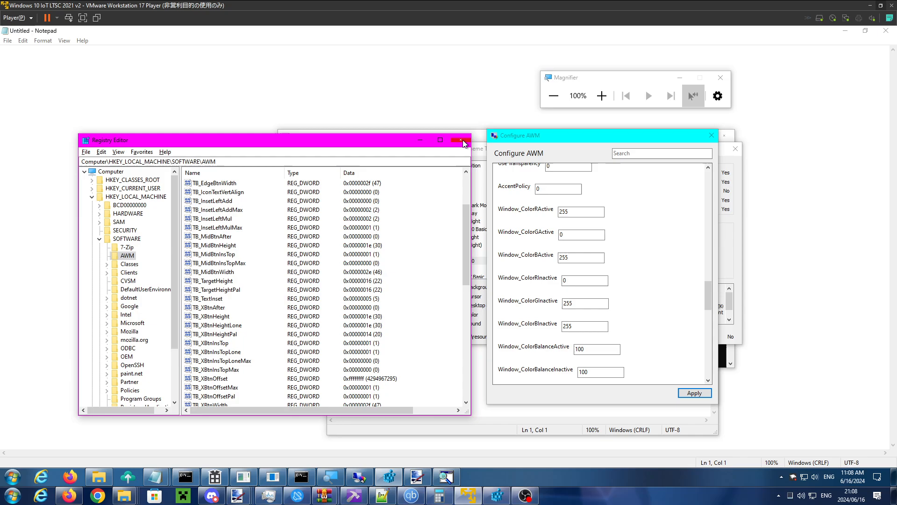
left_click(506, 136)
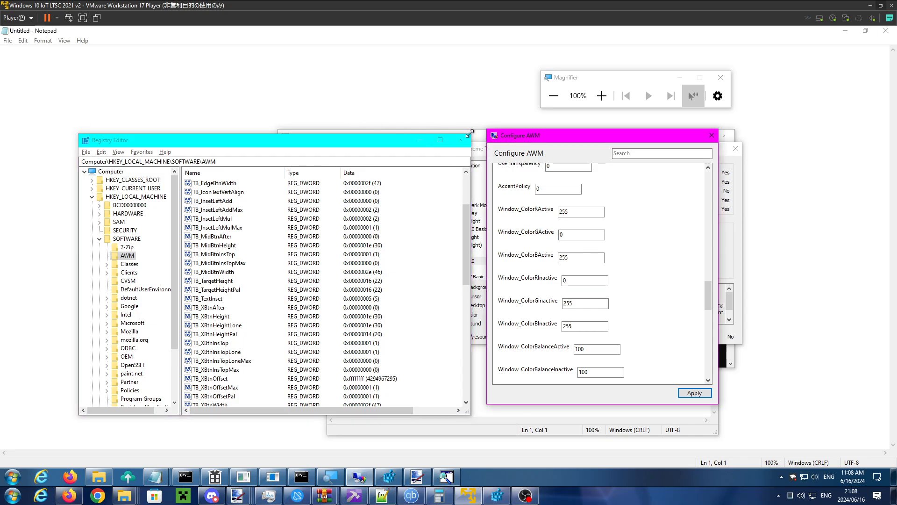
left_click(441, 141)
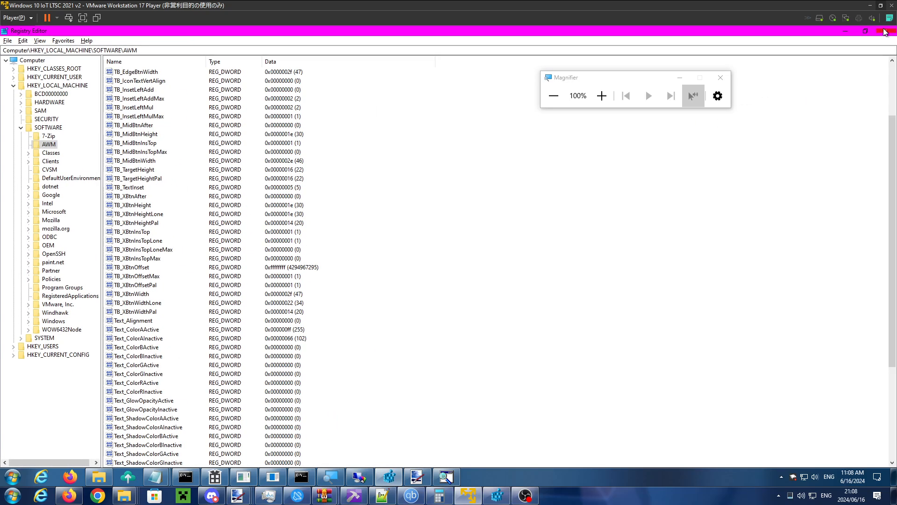
left_click(689, 474)
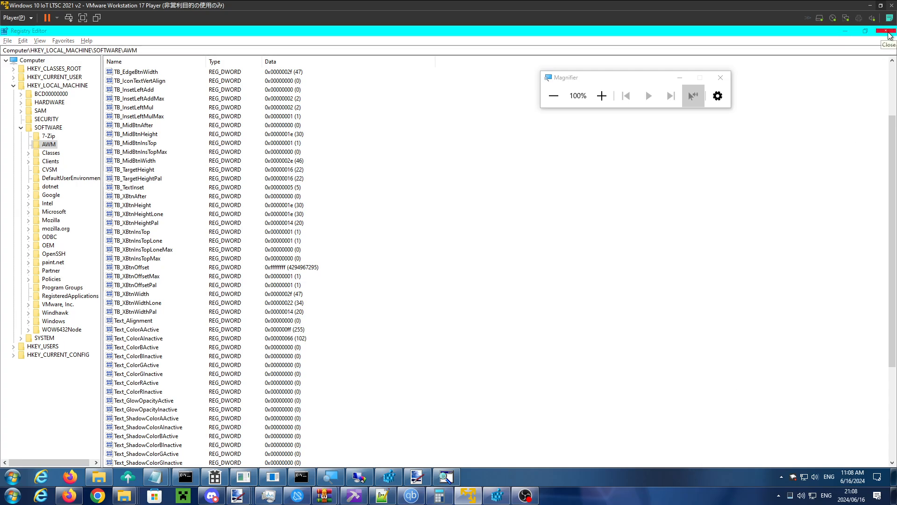
- Set Window_ColorRActive to 0 in Configure AWM, apply it, and check the maximized Registry Editor's active title bar before restoring the window
left_click(361, 477)
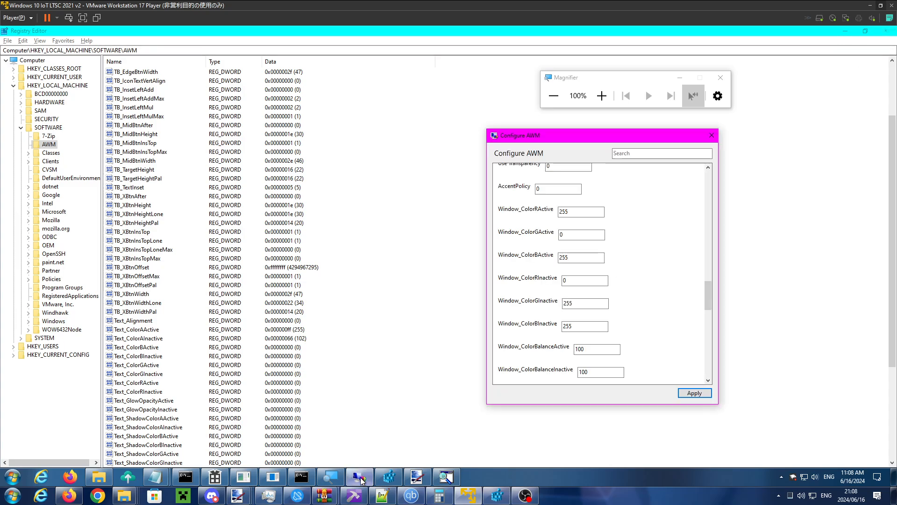
double_click(581, 209)
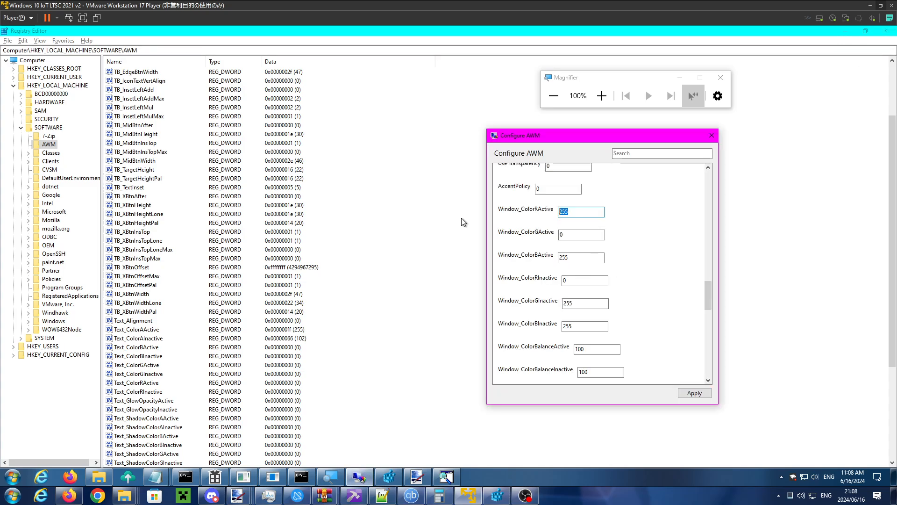
type("0")
left_click(692, 391)
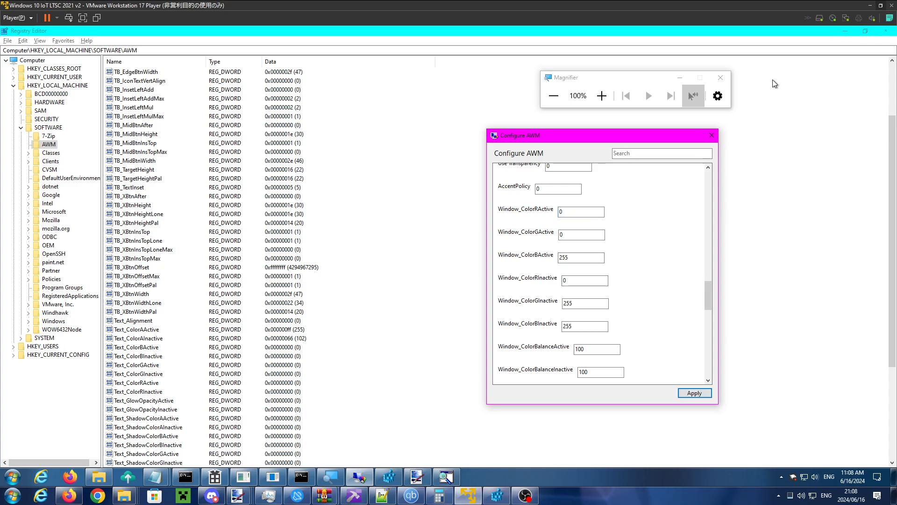
left_click(802, 29)
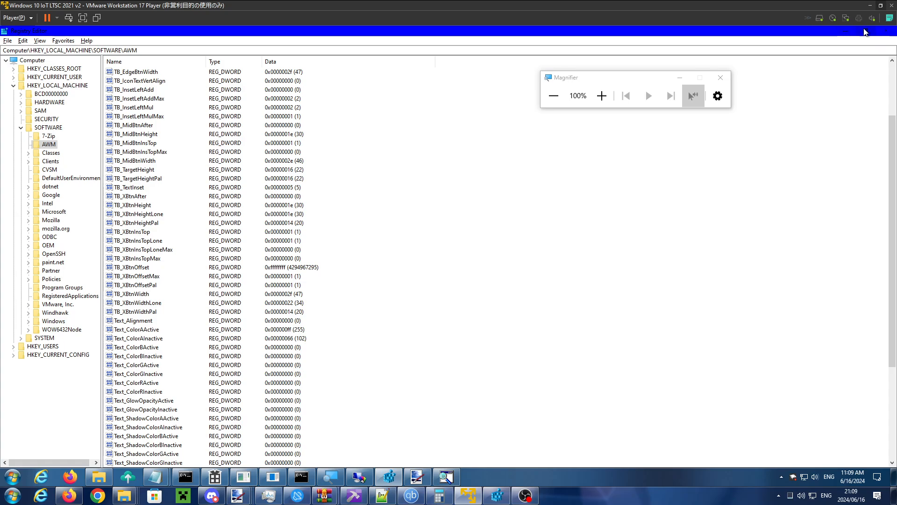
left_click(866, 31)
- Set Titlebar Button Vertical Alignment to 2, apply it, and check Registry Editor's close button in windowed and maximized states
scroll(553, 236, "up", 10)
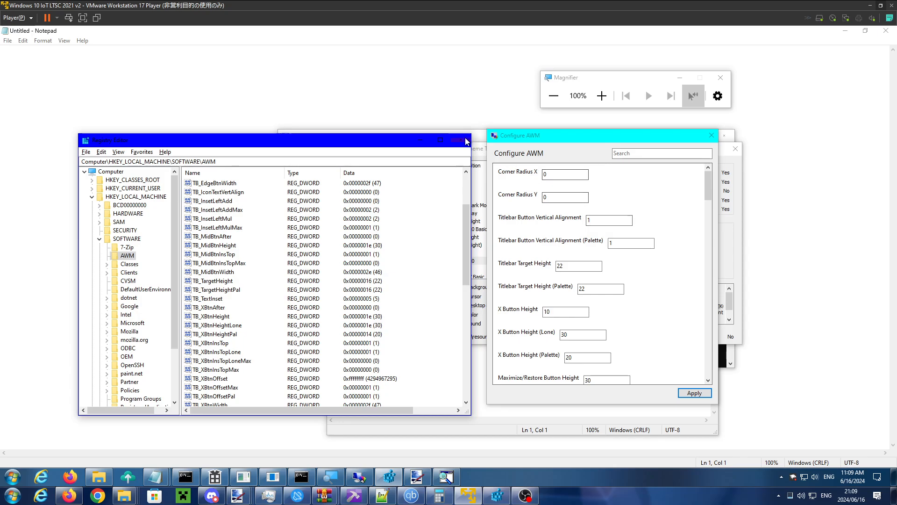
left_click(601, 220)
double_click(601, 220)
type("2")
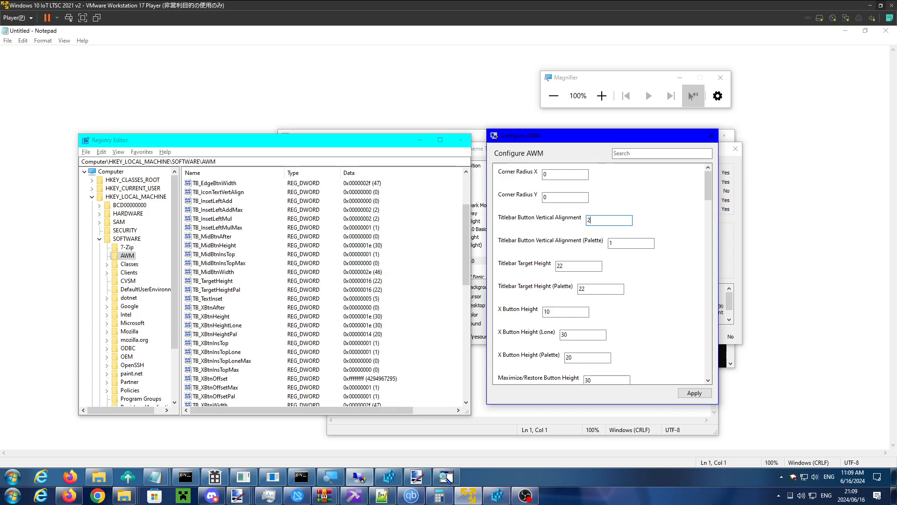
left_click(689, 393)
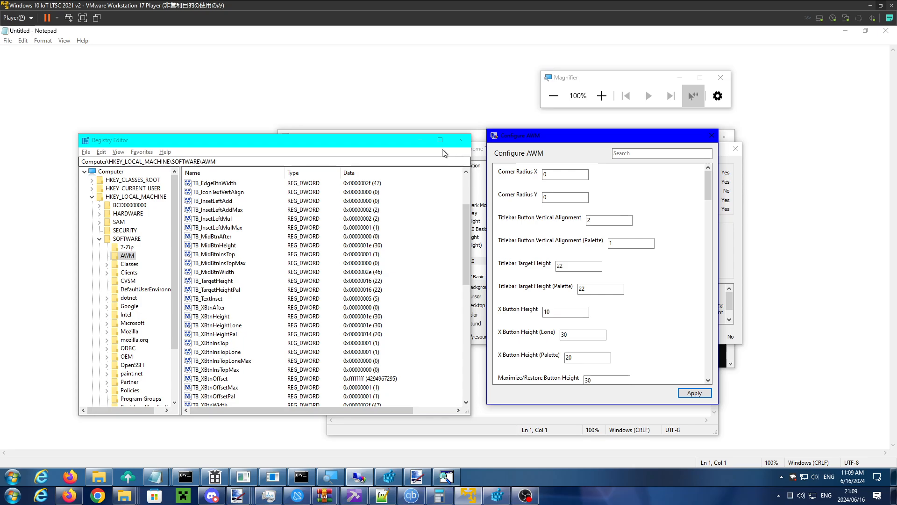
left_click_drag(397, 147, 403, 149)
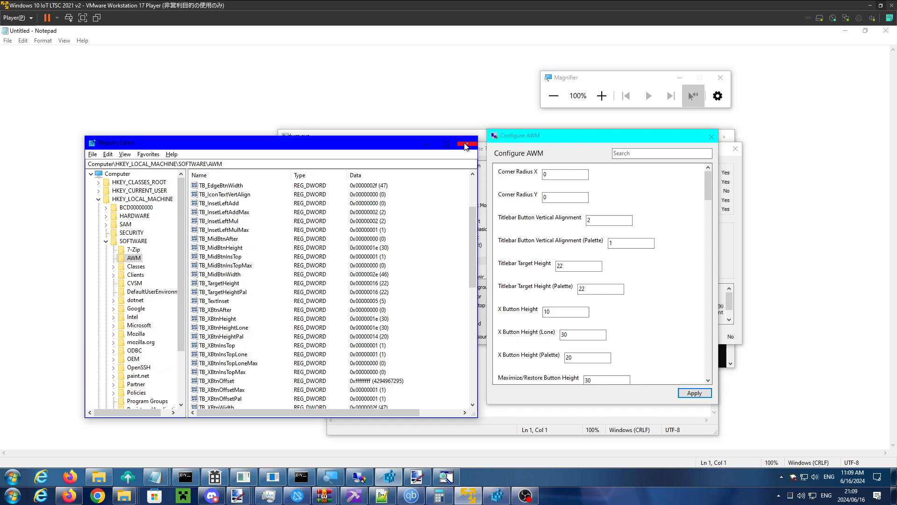
left_click(451, 145)
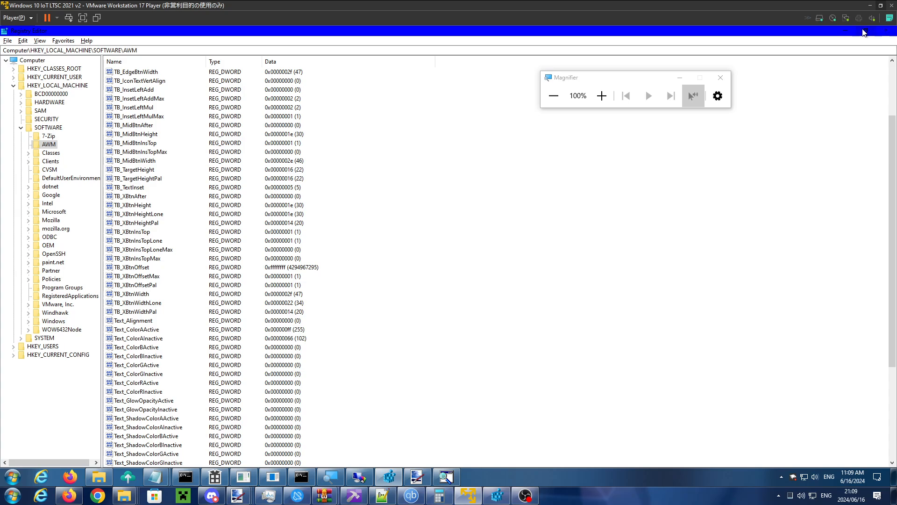
left_click(883, 31)
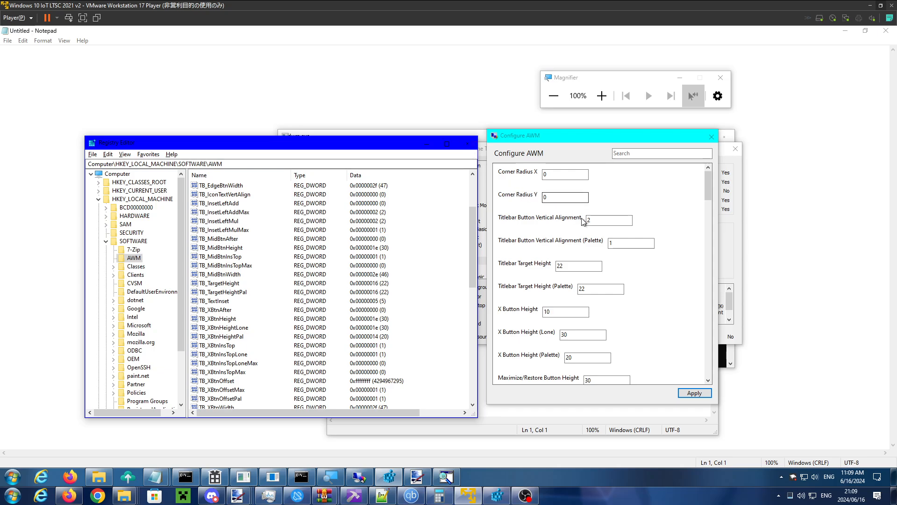
- Set Titlebar Button Vertical Alignment to 3, apply it, and activate Registry Editor to check its close button
left_click(532, 231)
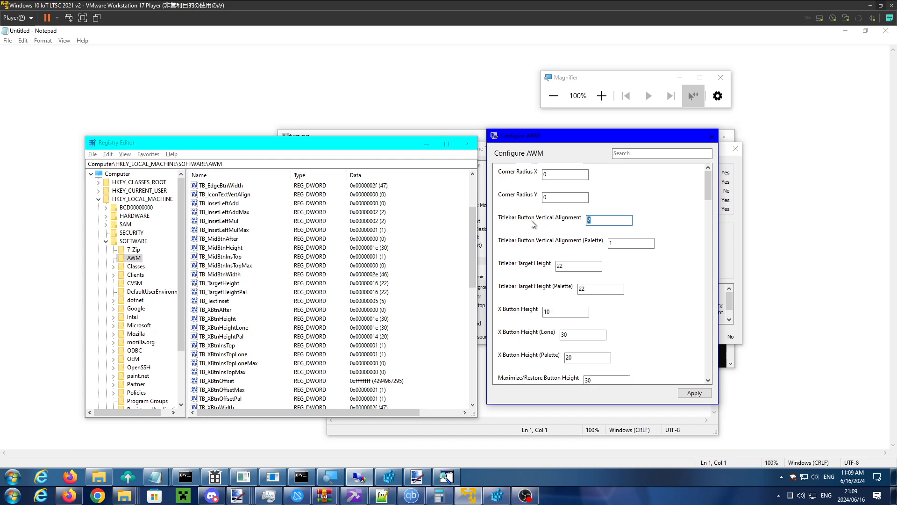
type("3")
left_click(687, 398)
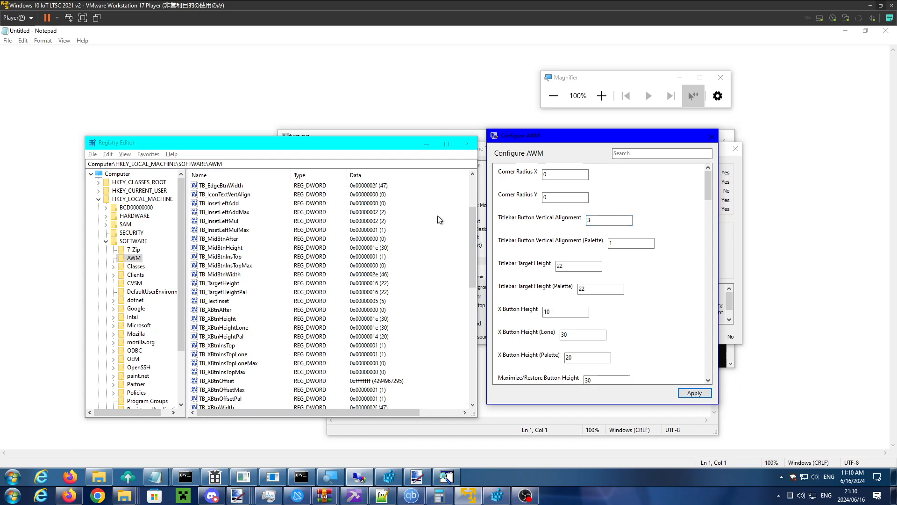
left_click(393, 154)
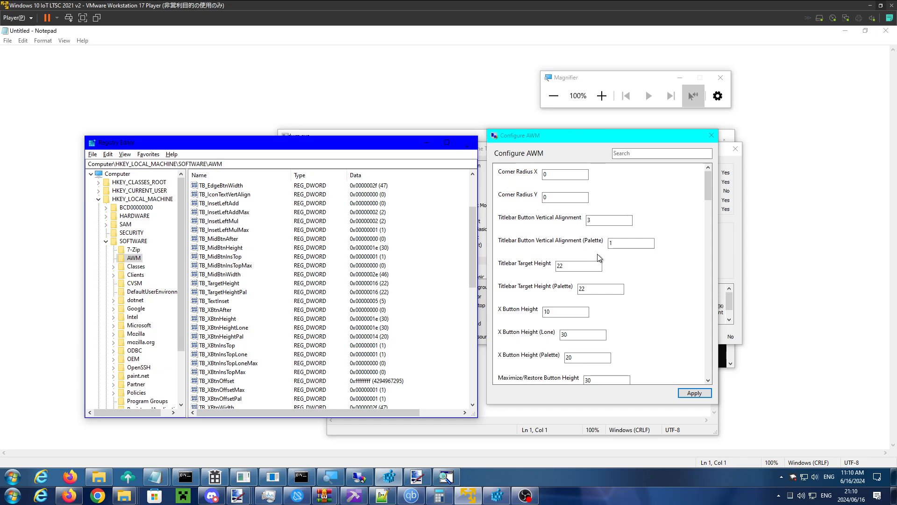
- Set X Button Top Inset to 4, apply it, and activate Registry Editor to check the close button's position
scroll(621, 305, "down", 2)
scroll(621, 305, "down", 3)
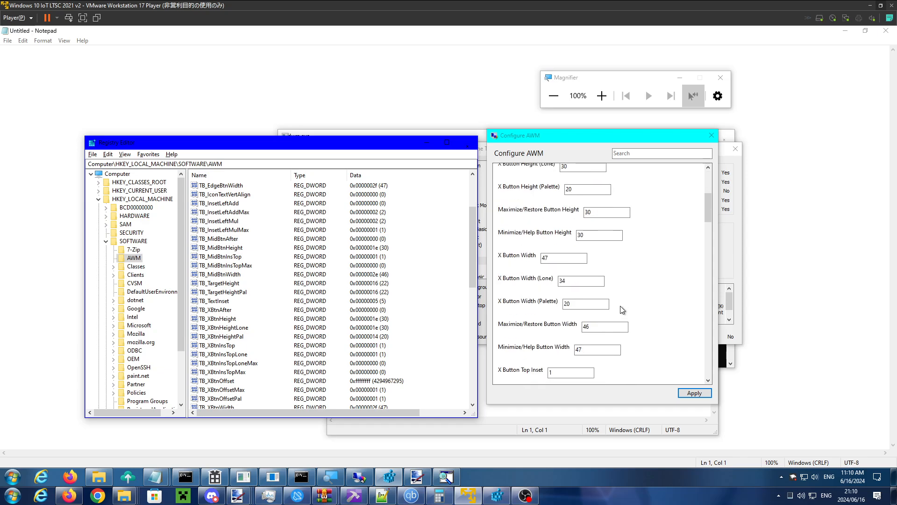
left_click_drag(571, 318, 525, 337)
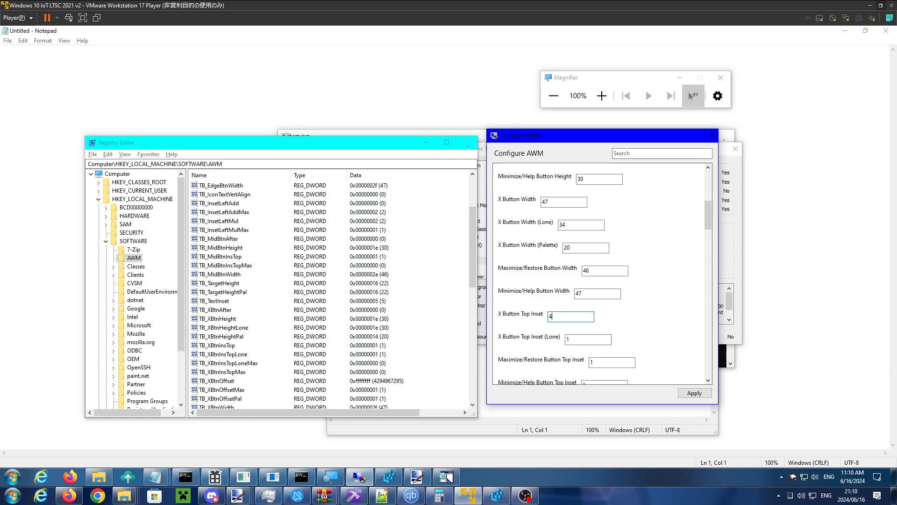
left_click(688, 393)
left_click(362, 144)
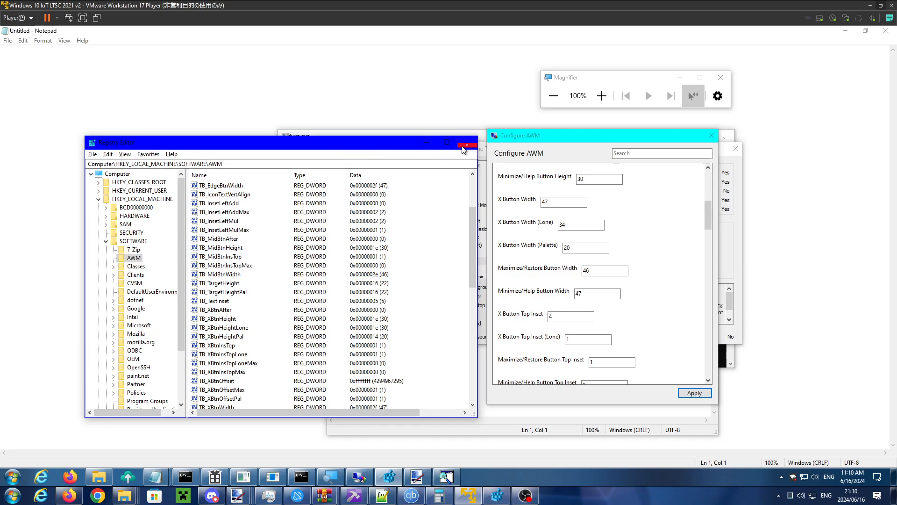
- Compare Registry Editor's titlebar buttons in active and inactive states, both maximized and restored, and return to Configure AWM
left_click(568, 140)
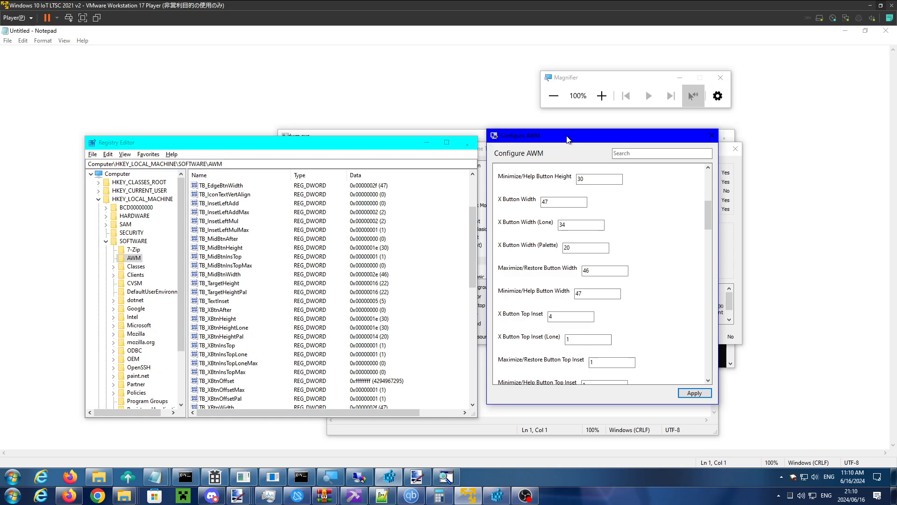
left_click(451, 146)
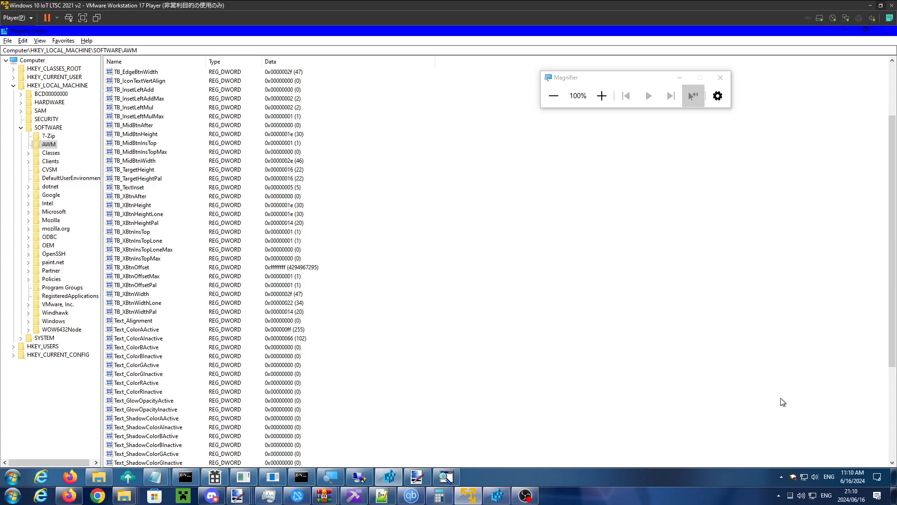
left_click(718, 479)
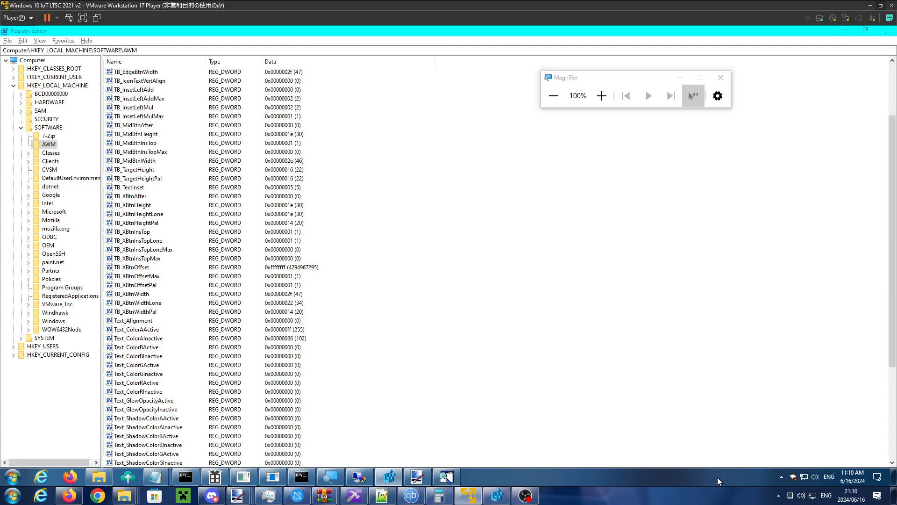
left_click(865, 31)
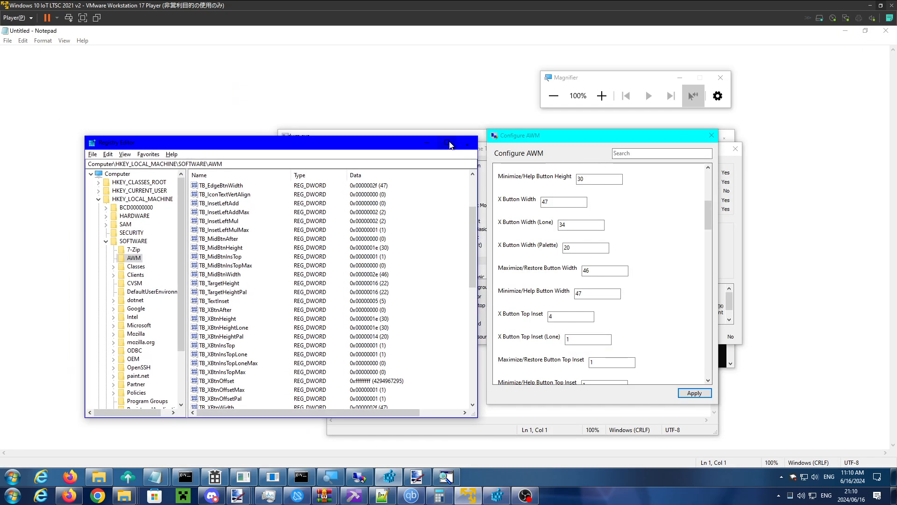
left_click(541, 137)
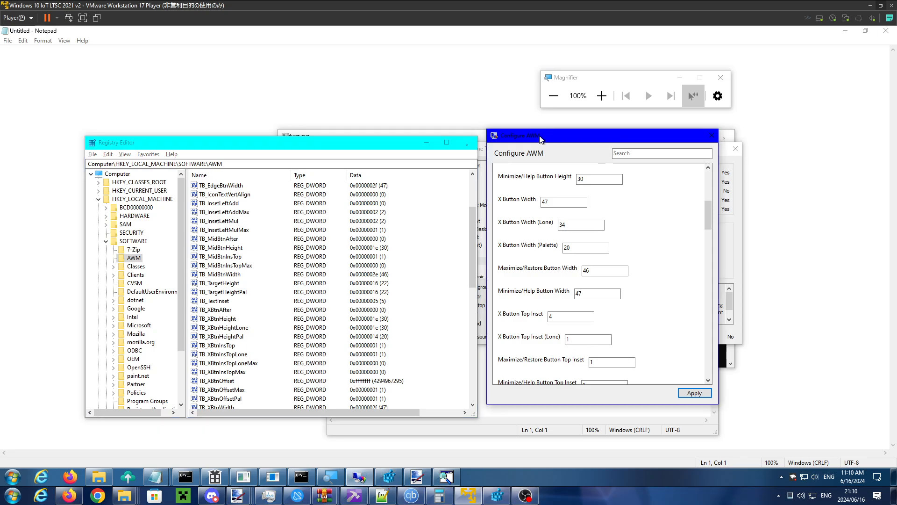
- Examine the range of settings in Configure AWM, from the corner radius and button sizes to the text shadow and glow options
left_click_drag(708, 213, 707, 366)
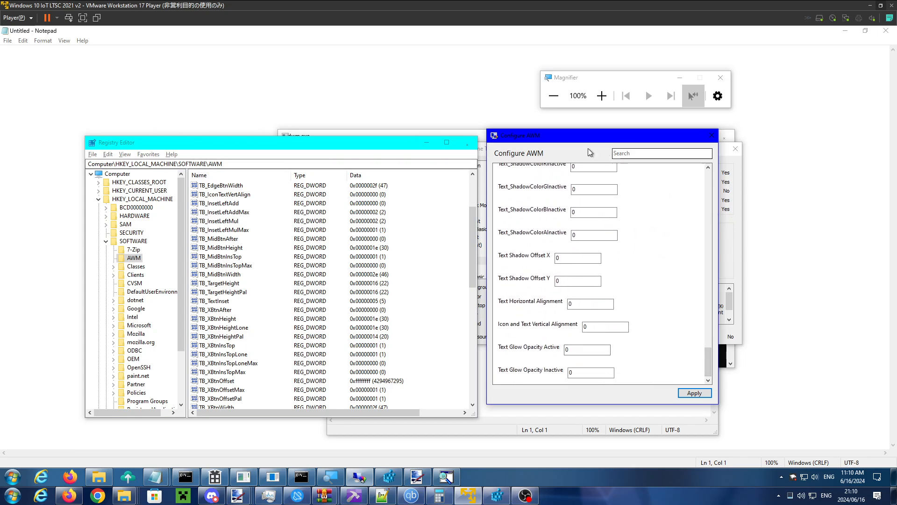
left_click_drag(540, 138, 522, 126)
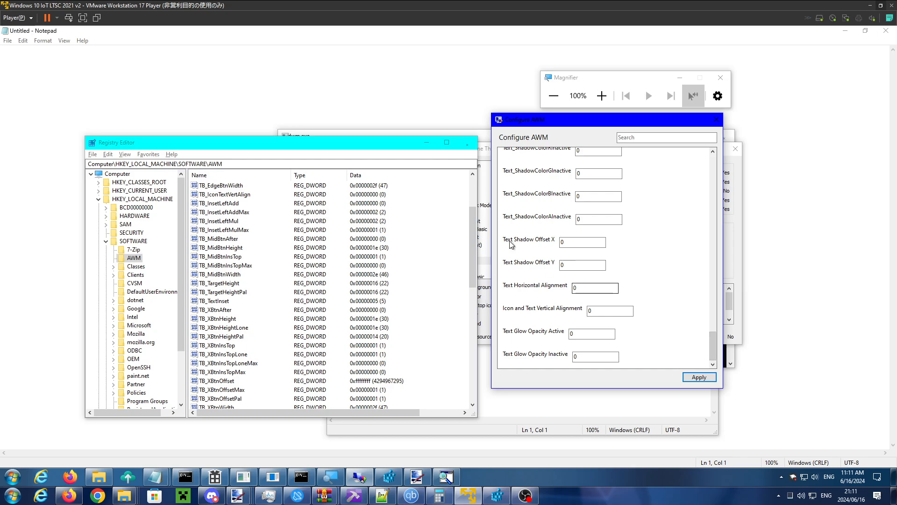
mouse_move(715, 349)
left_mouse_down()
mouse_move(715, 293)
mouse_move(712, 358)
left_mouse_up()
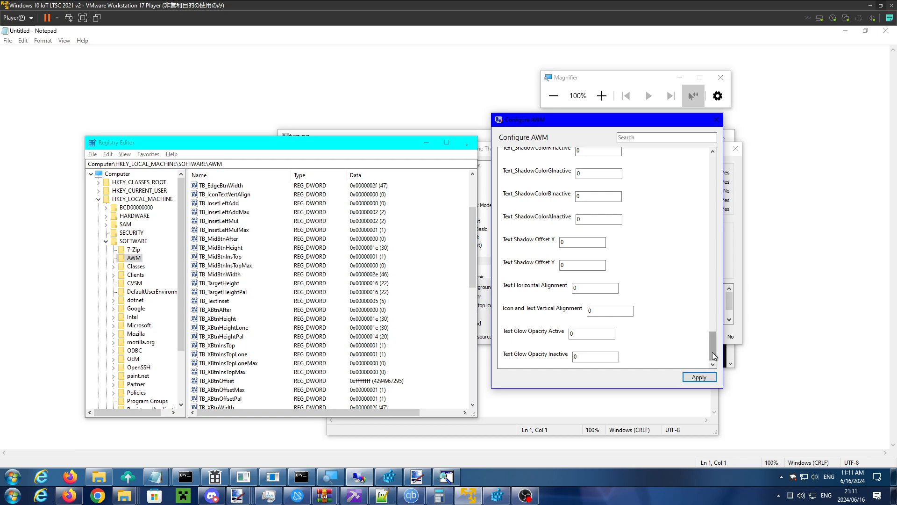
left_click_drag(713, 346, 719, 172)
left_click(557, 158)
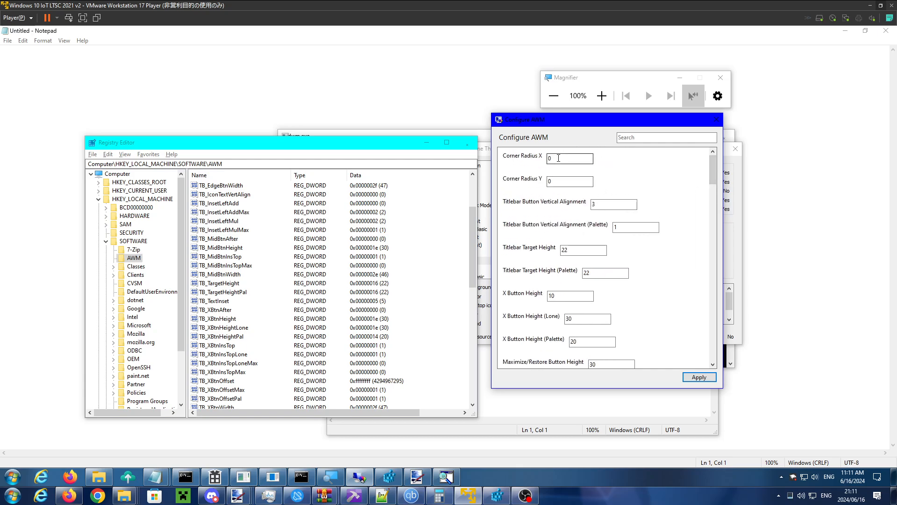
double_click(557, 158)
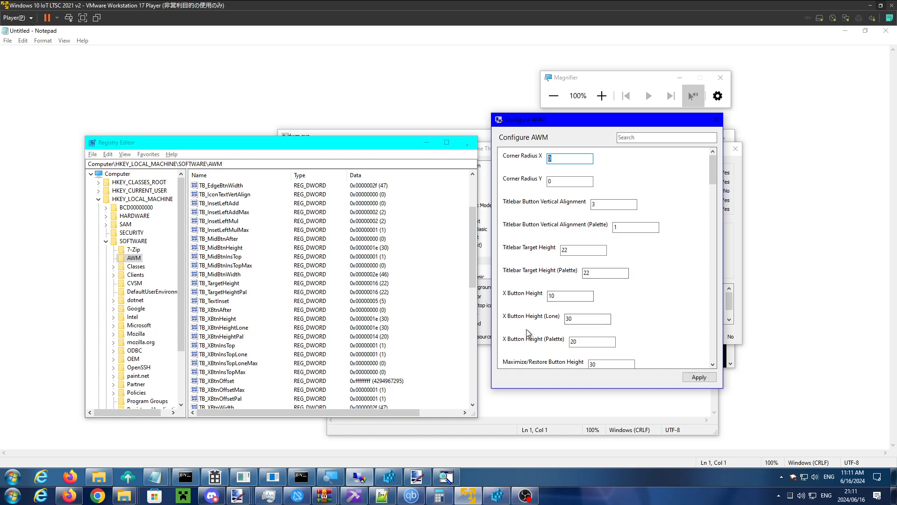
scroll(538, 327, "down", 3)
scroll(608, 285, "down", 2)
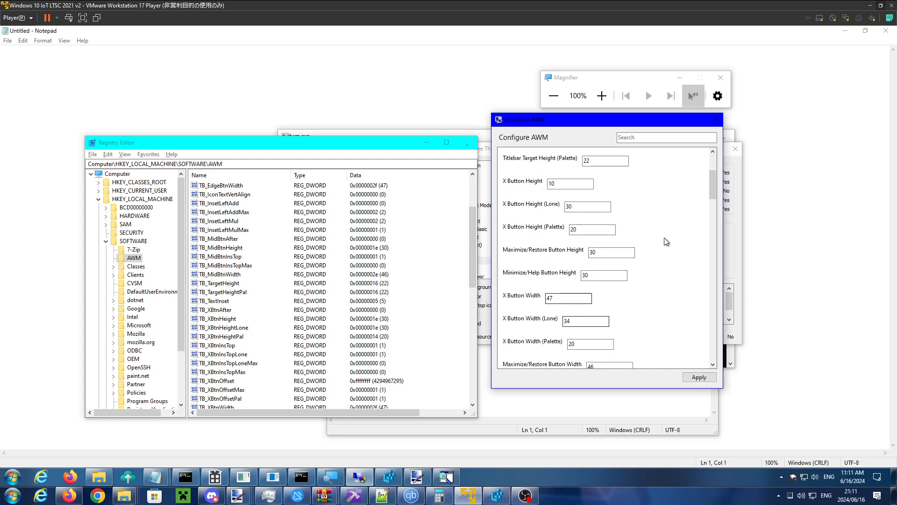
mouse_move(715, 179)
left_mouse_down()
mouse_move(715, 190)
mouse_move(714, 163)
left_mouse_up()
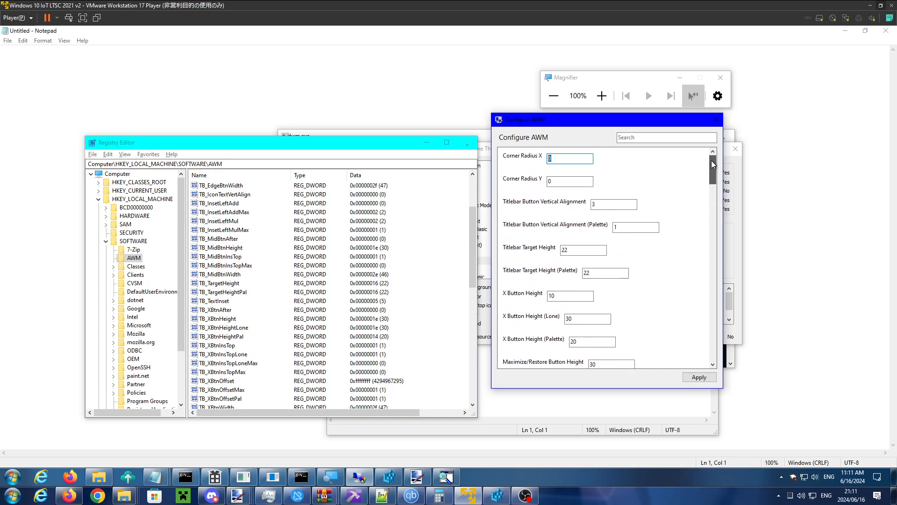
- Switch to paint.net to inspect its palette windows' title bars for the palette alignment setting, and return to Configure AWM
left_click(626, 227)
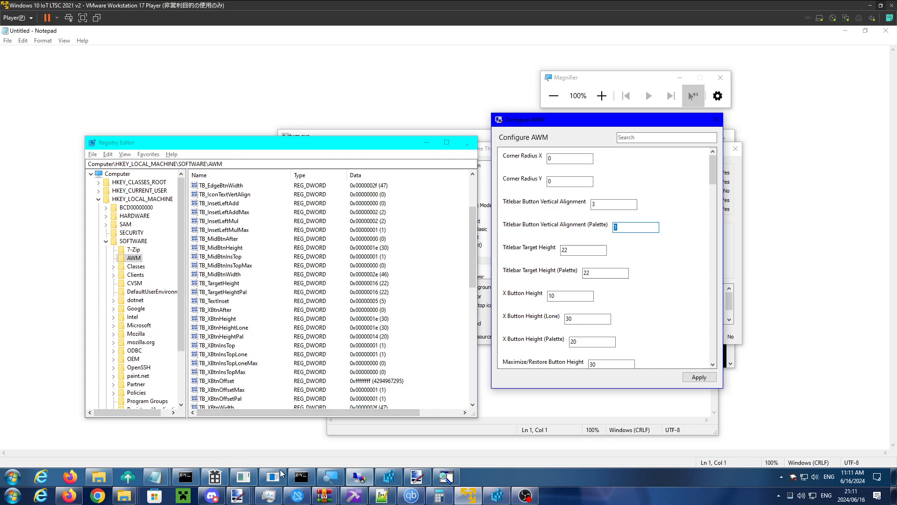
left_click(406, 476)
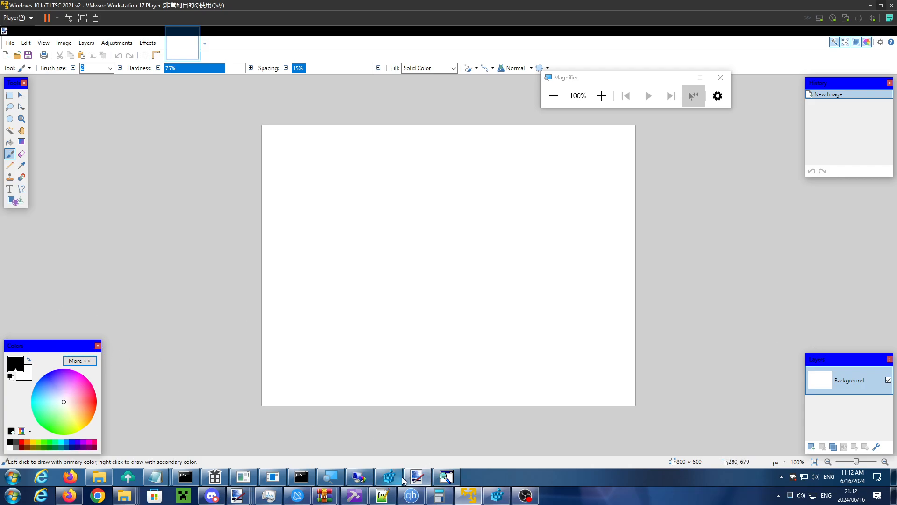
left_click(366, 473)
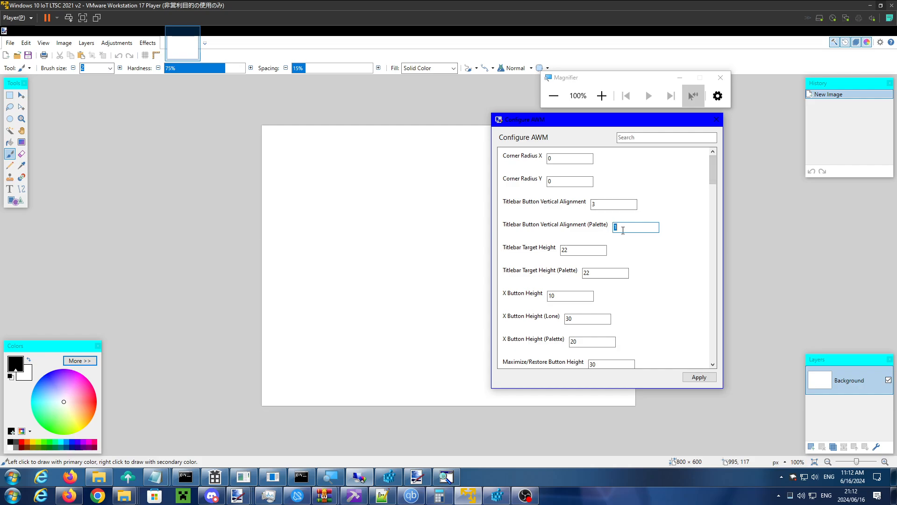
- Check the Titlebar Target Height value, search the Start menu for themes, and open Appearance Properties
left_click(603, 249)
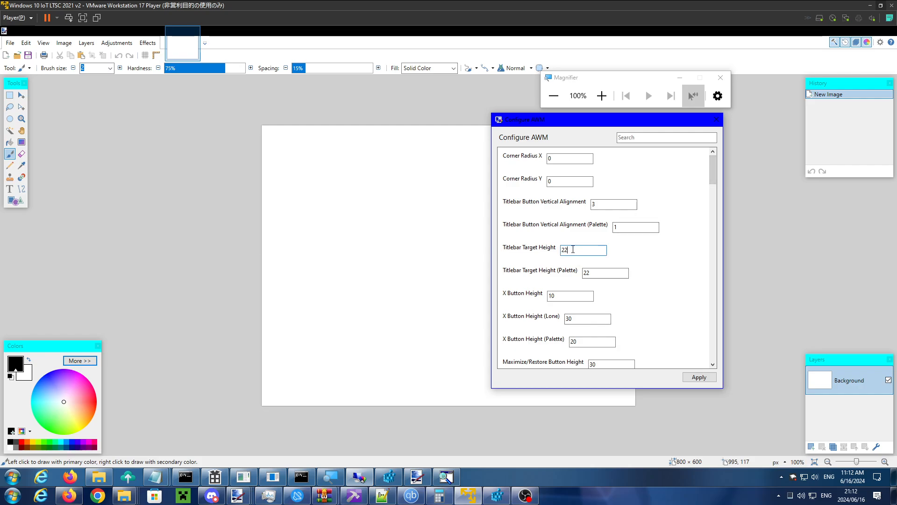
left_click_drag(568, 250, 545, 252)
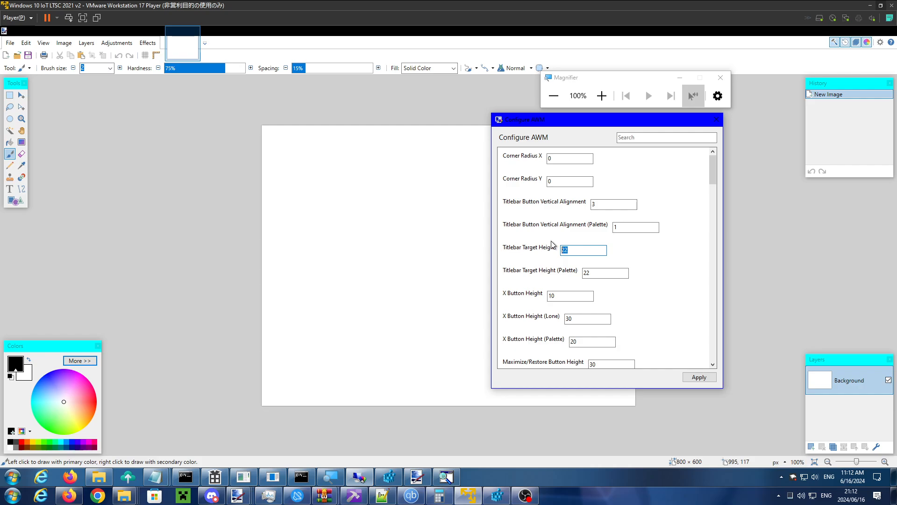
left_click(11, 474)
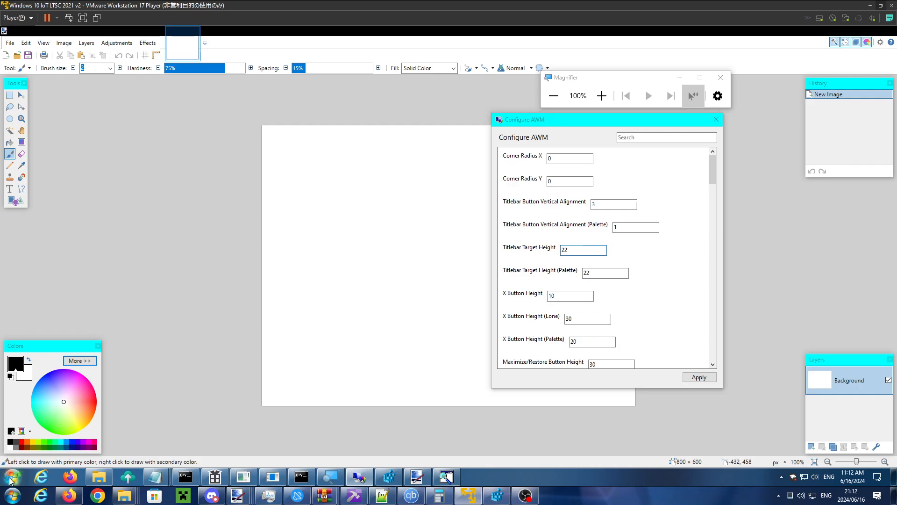
type("t")
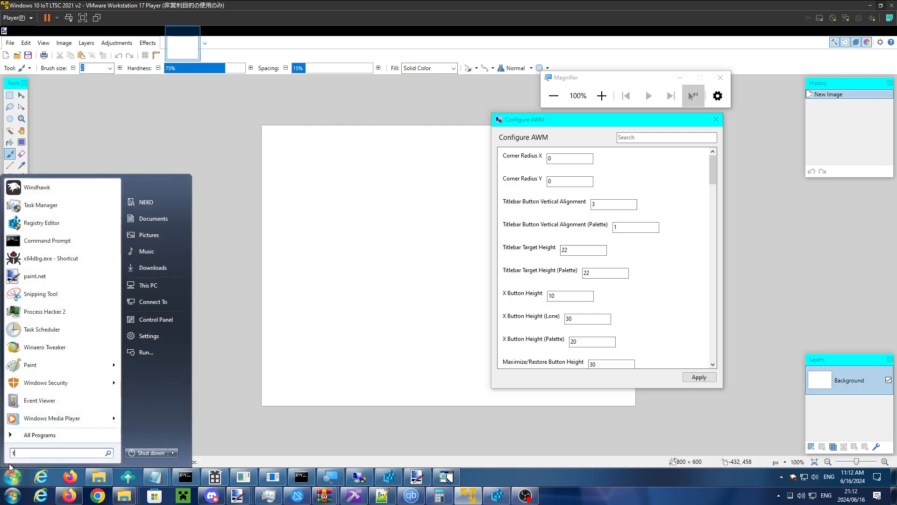
type("hemes.exe")
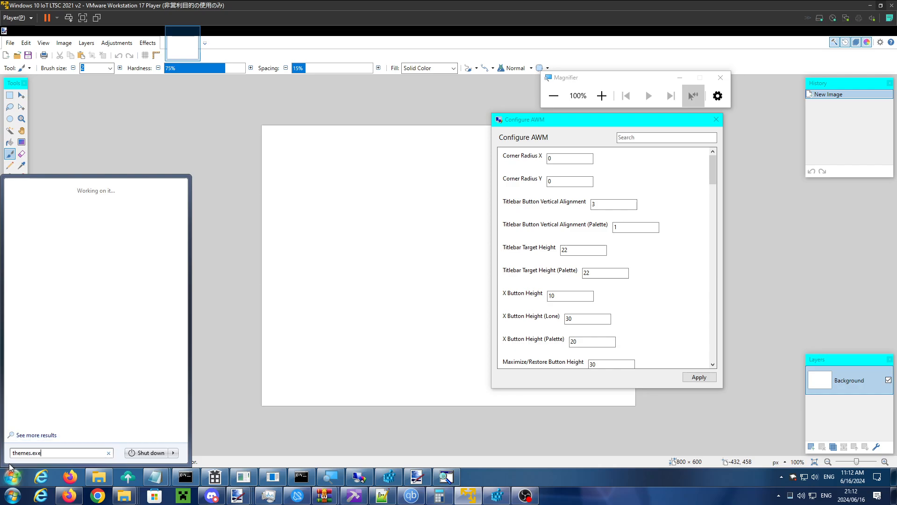
key("Return")
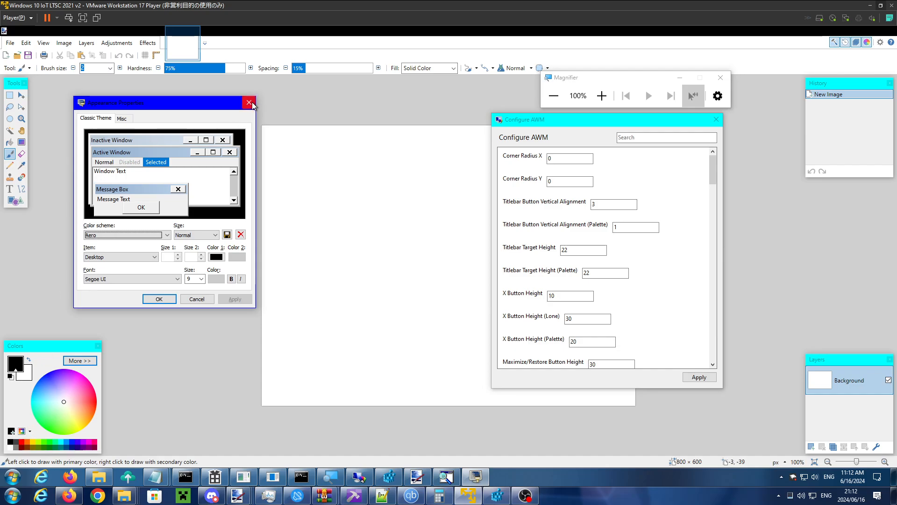
- Move Appearance Properties beside Configure AWM, select the active title bar in the preview, and compare its Size 1 with Titlebar Target Height
left_click_drag(227, 106, 372, 165)
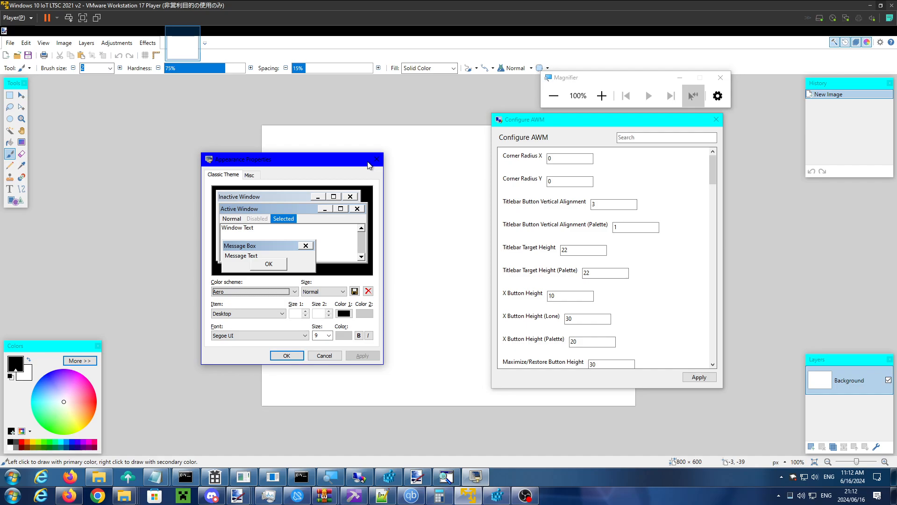
left_click_drag(346, 162, 382, 161)
left_click(355, 207)
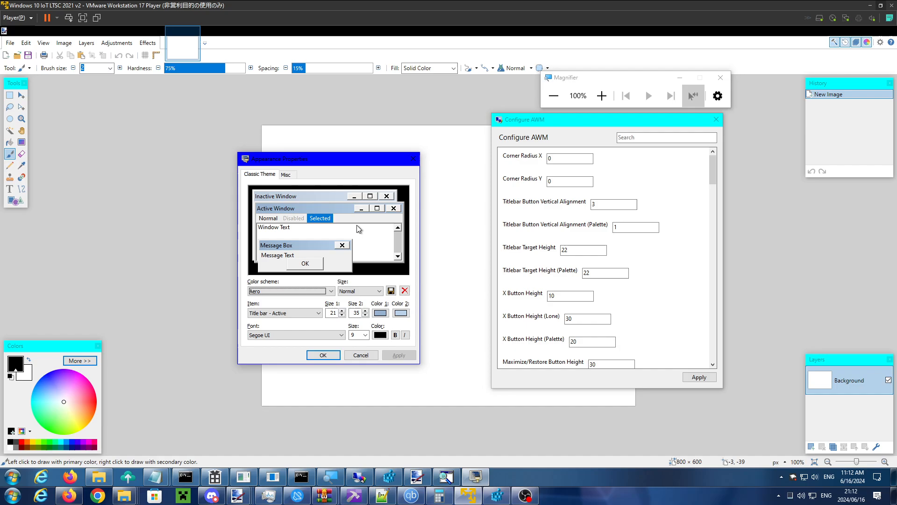
left_click_drag(330, 165, 348, 177)
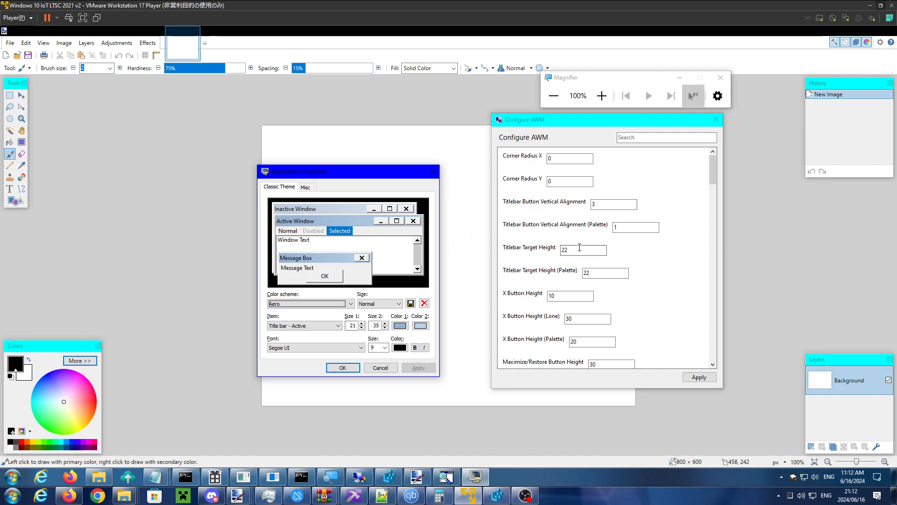
left_click_drag(580, 249, 526, 254)
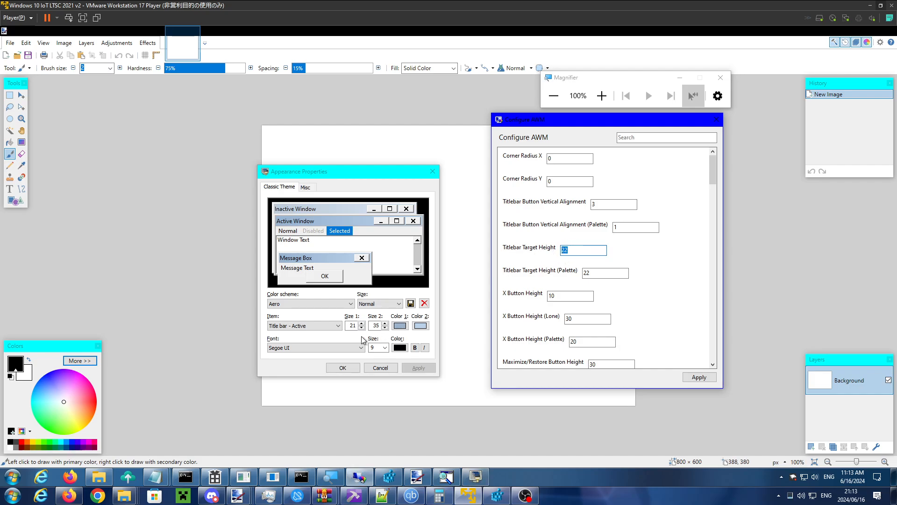
left_click(350, 326)
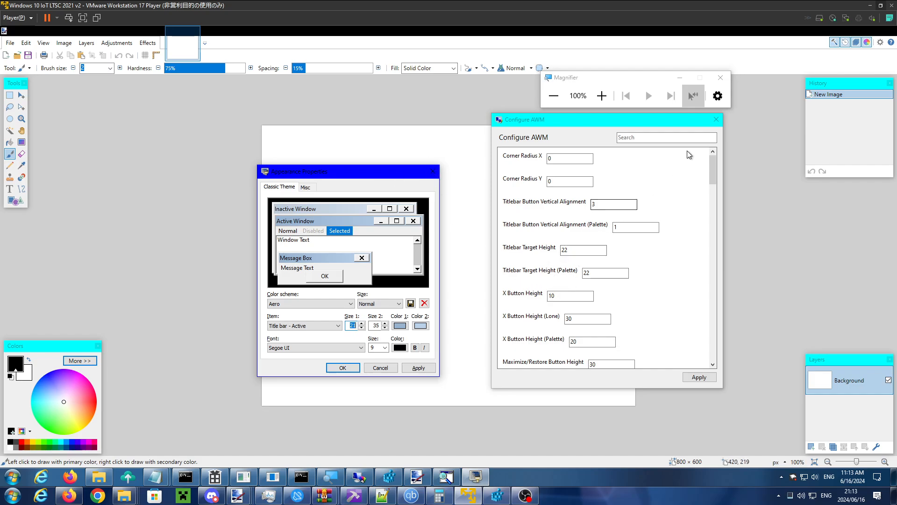
- Set Titlebar Button Vertical Alignment to 0 in Configure AWM
left_click(581, 298)
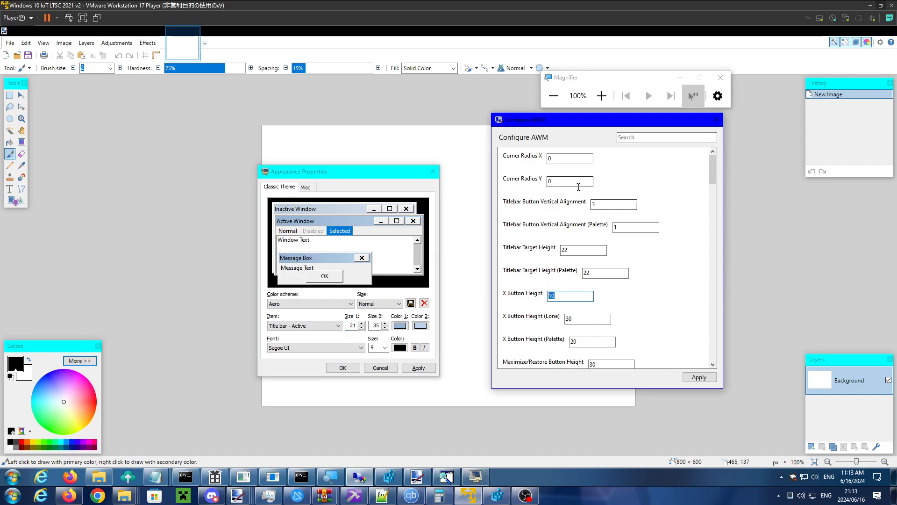
double_click(600, 206)
type("0")
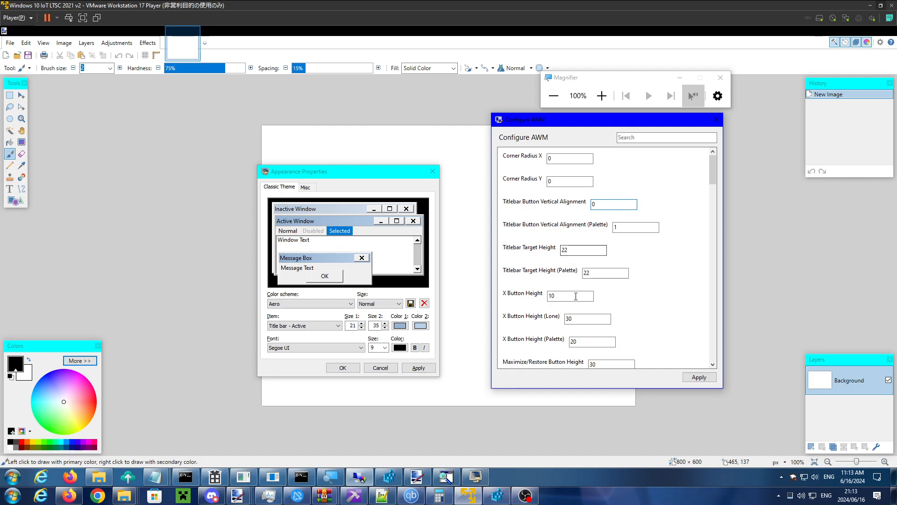
- Set X Button Height to 20, apply it, and activate Appearance Properties to check its close button
scroll(591, 282, "down", 2)
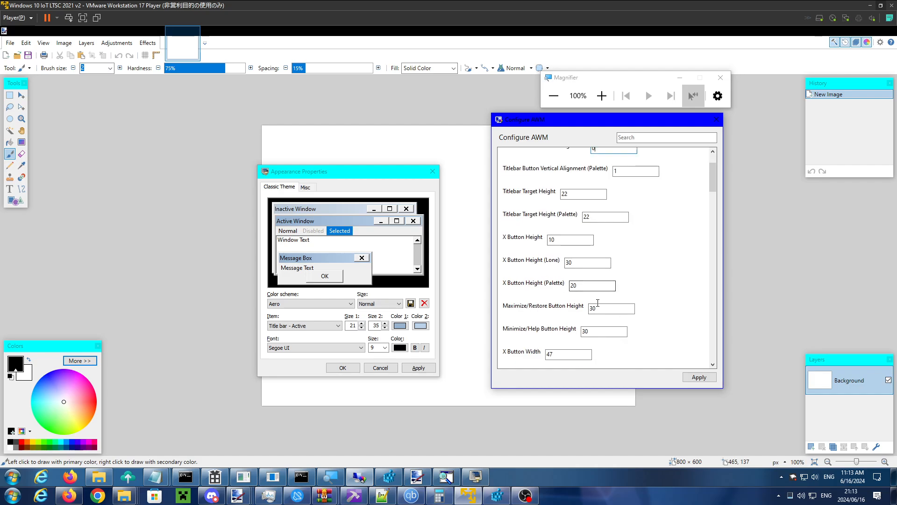
scroll(602, 289, "up", 2)
scroll(608, 292, "down", 4)
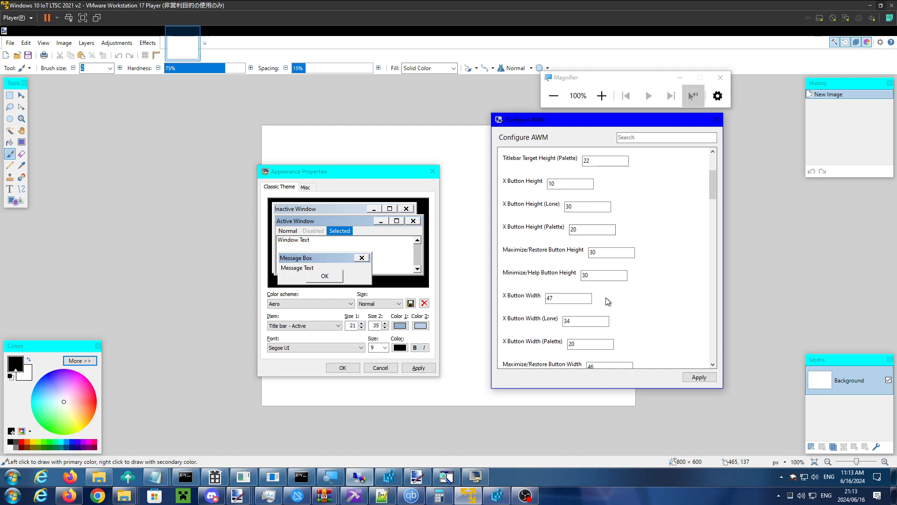
scroll(610, 293, "down", 2)
double_click(575, 357)
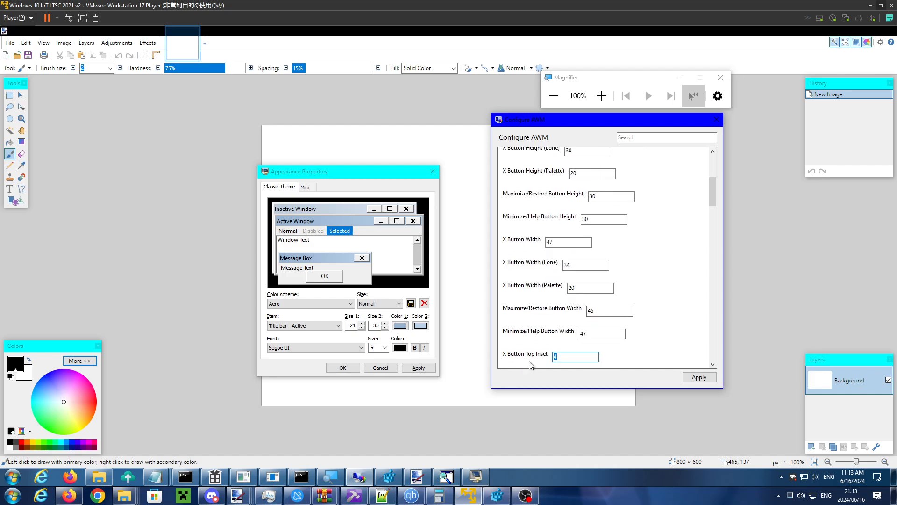
scroll(633, 335, "down", 2)
scroll(636, 318, "up", 4)
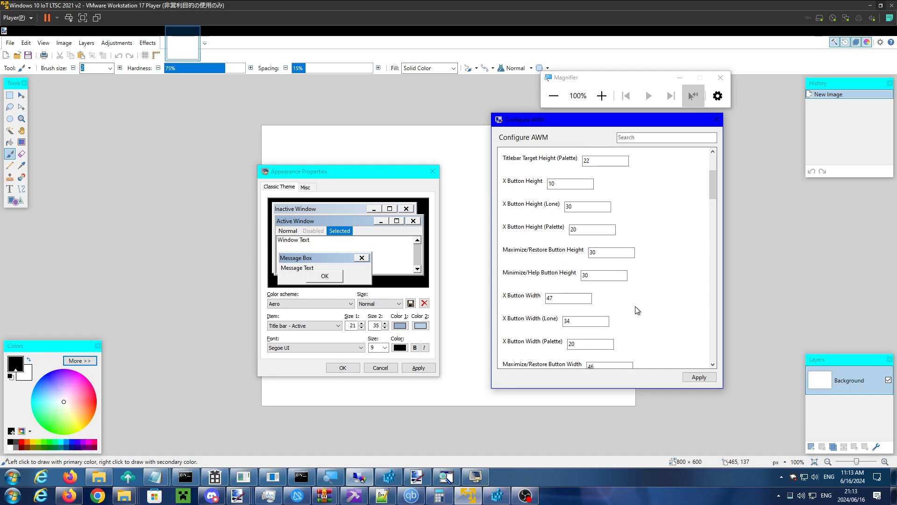
scroll(637, 310, "up", 4)
double_click(570, 298)
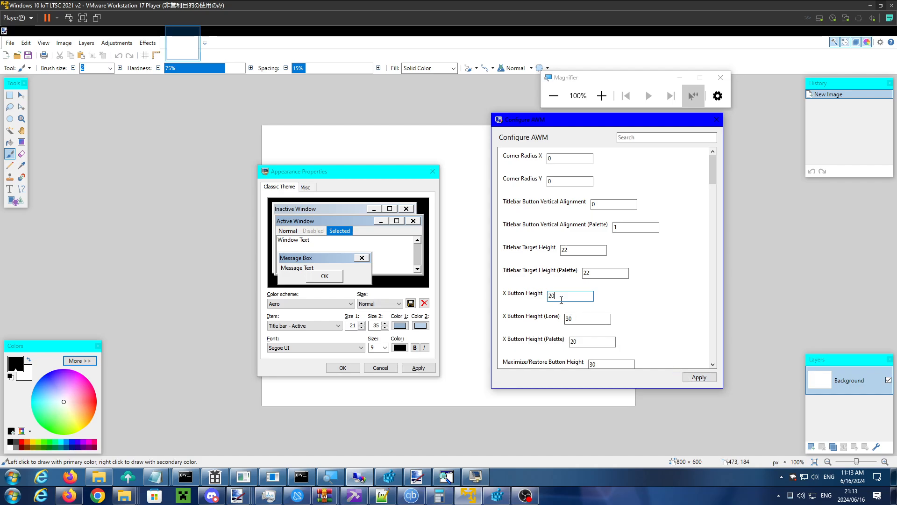
left_click(700, 377)
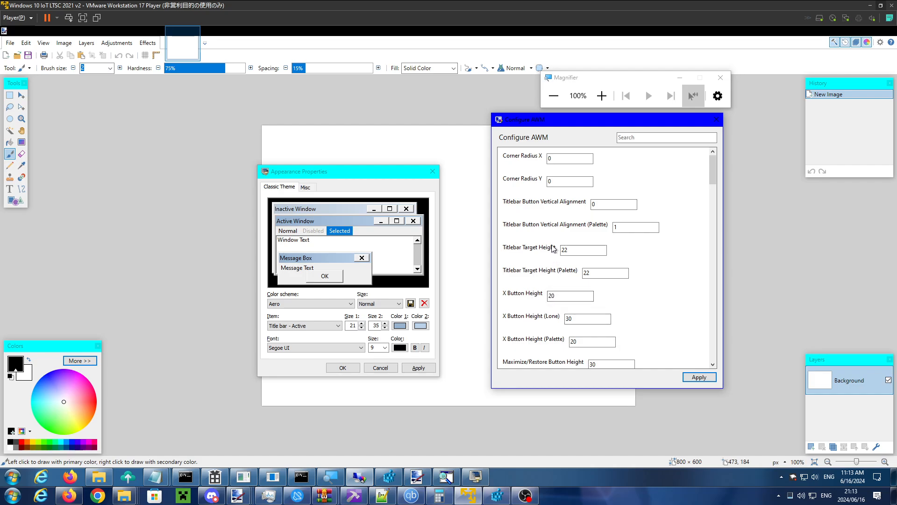
left_click(399, 173)
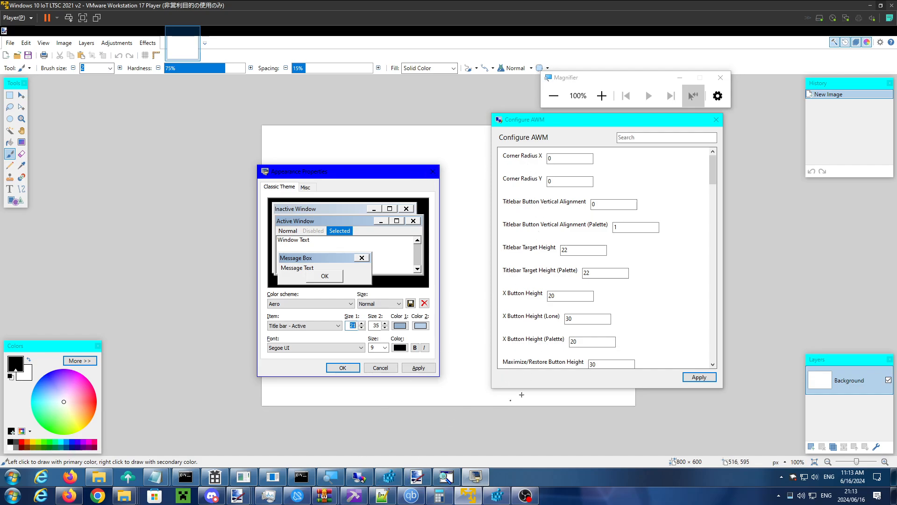
- Set X Button Height (Lone) to 20 in Configure AWM and apply it
left_click(578, 318)
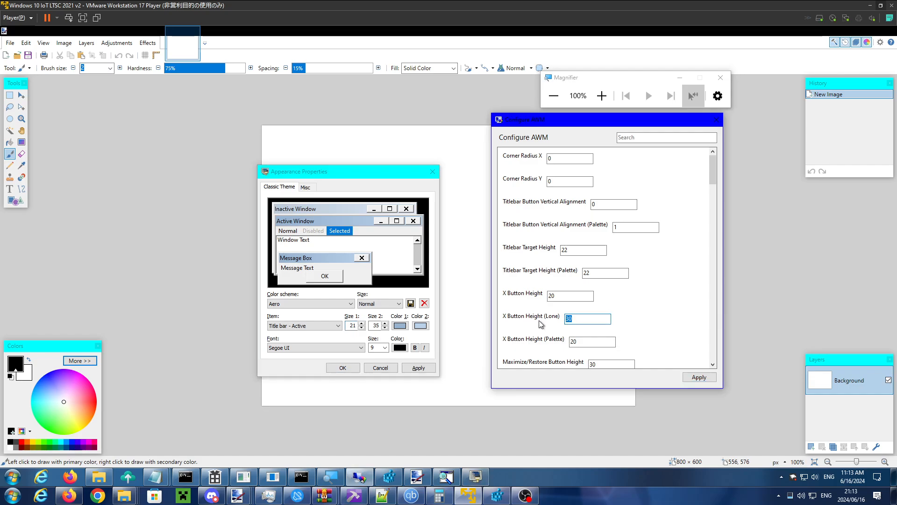
type("20")
left_click(700, 376)
- Set the active window color to red 3, green 48 and blue 124, and apply it
left_click_drag(713, 179, 714, 354)
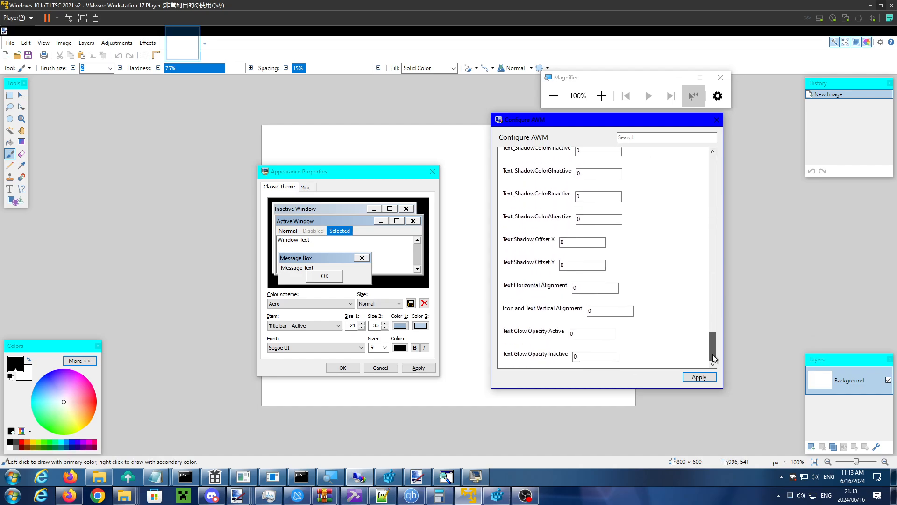
scroll(621, 266, "up", 5)
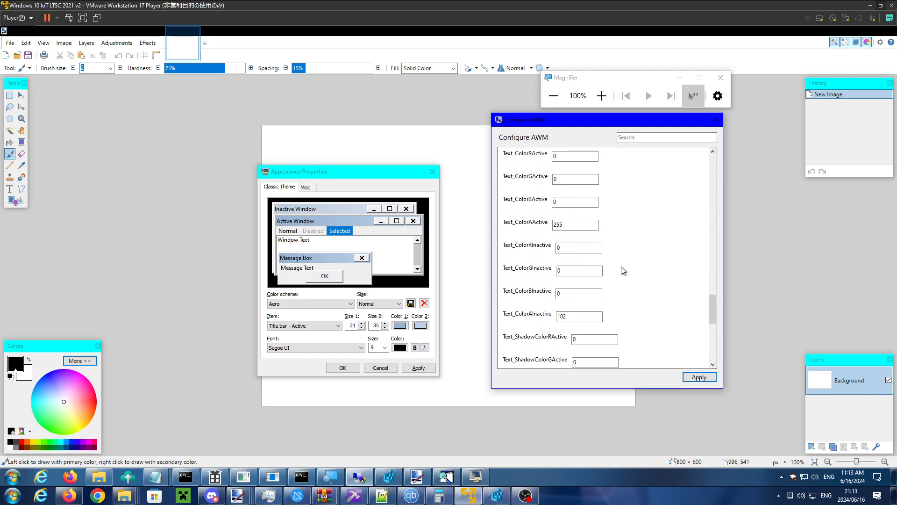
scroll(621, 266, "up", 4)
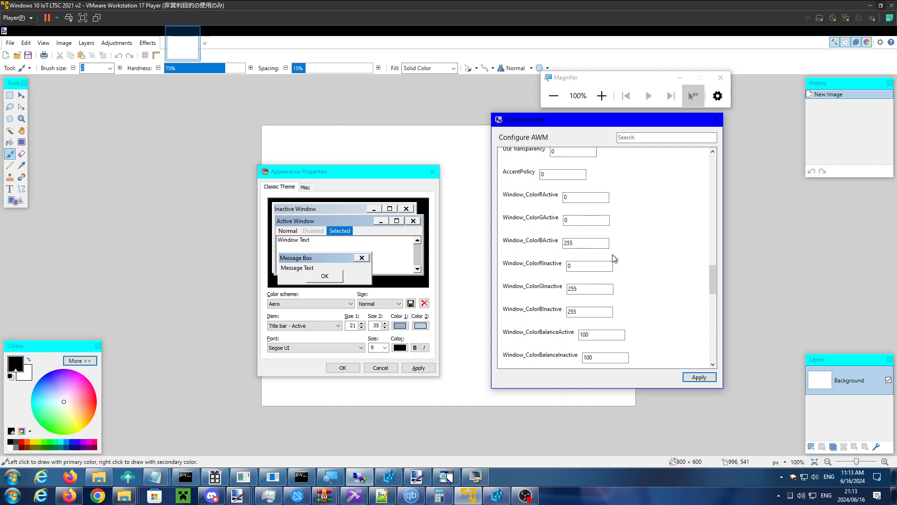
double_click(594, 245)
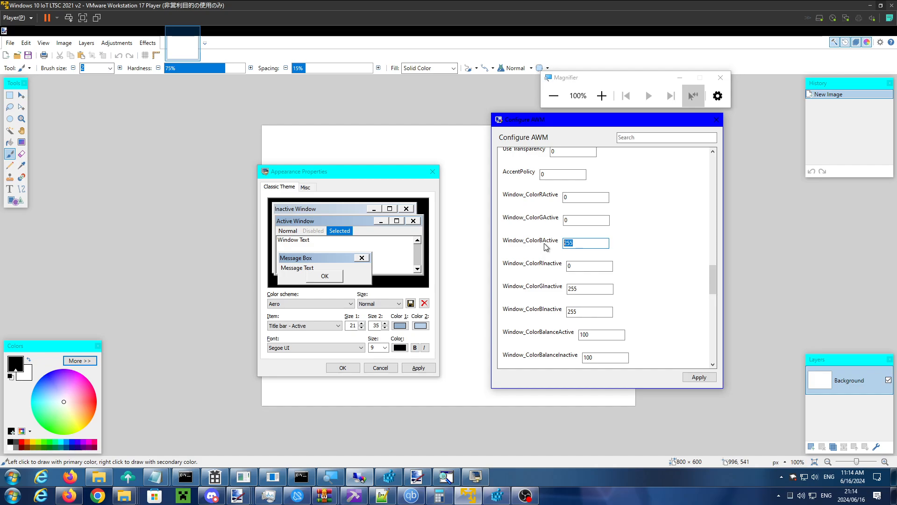
type("124")
key("shift+Tab")
type("48")
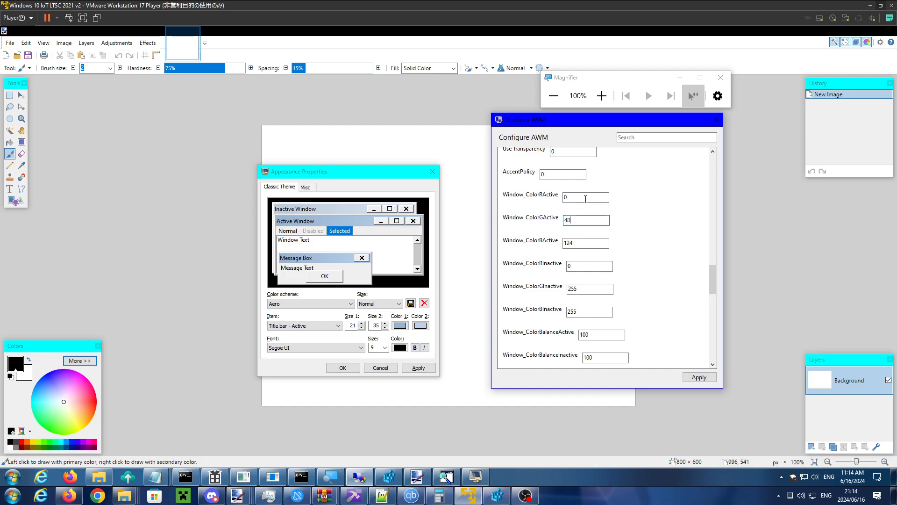
key("shift+Tab")
type("3")
left_click(701, 377)
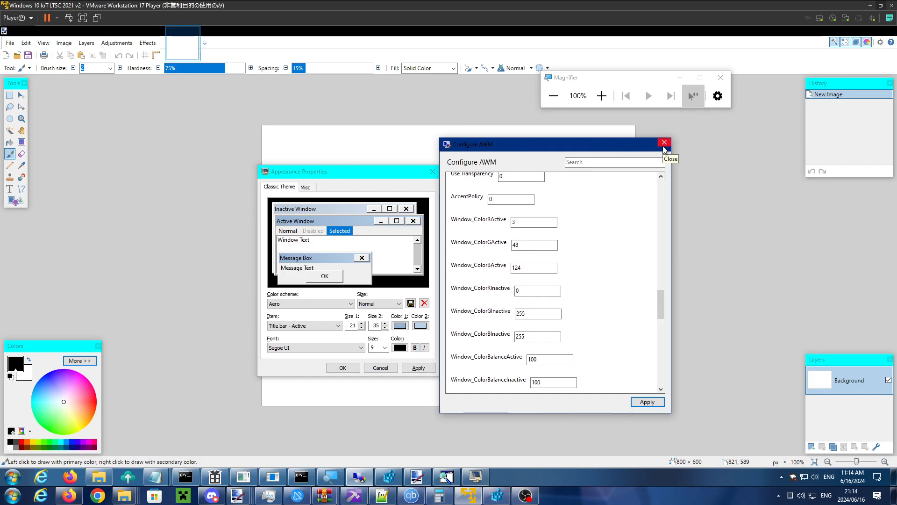
- Capture the area around Configure AWM's close button and paste it into a new 69 × 51 pixel image in paint.net
key("super+shift+s")
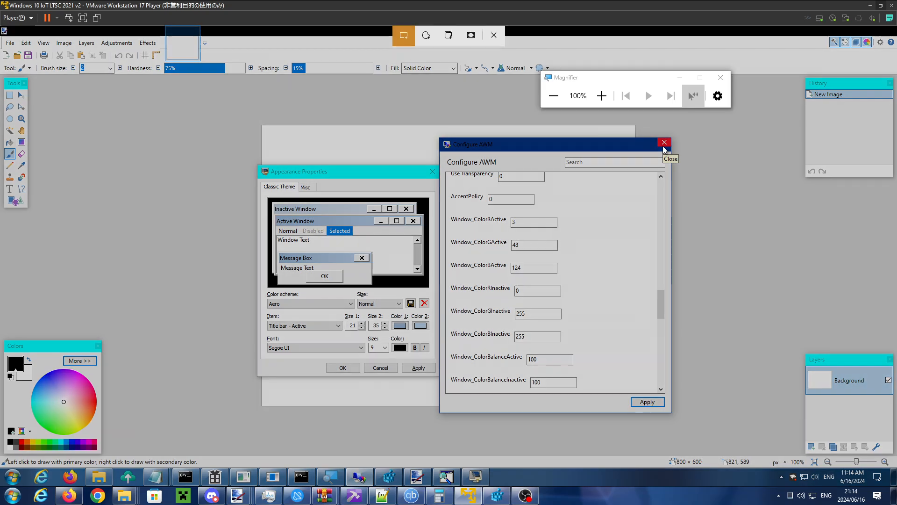
left_click_drag(649, 128, 689, 162)
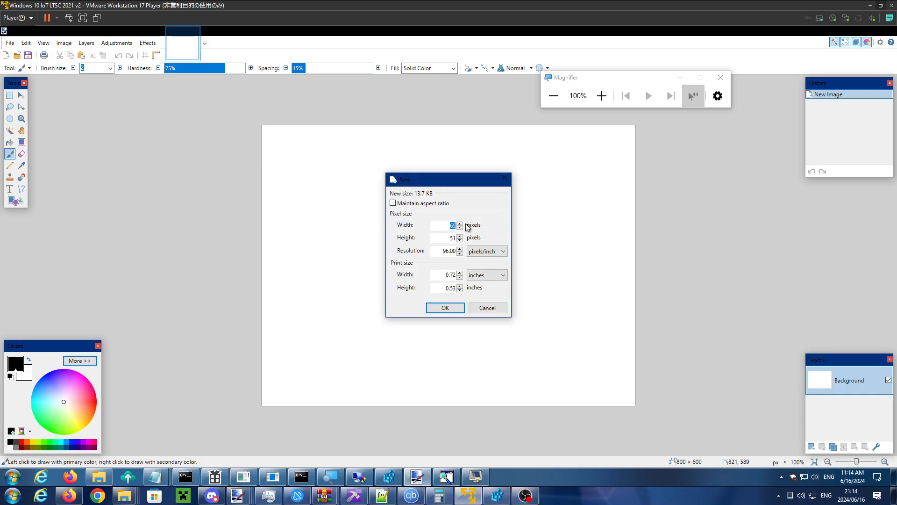
left_click(441, 308)
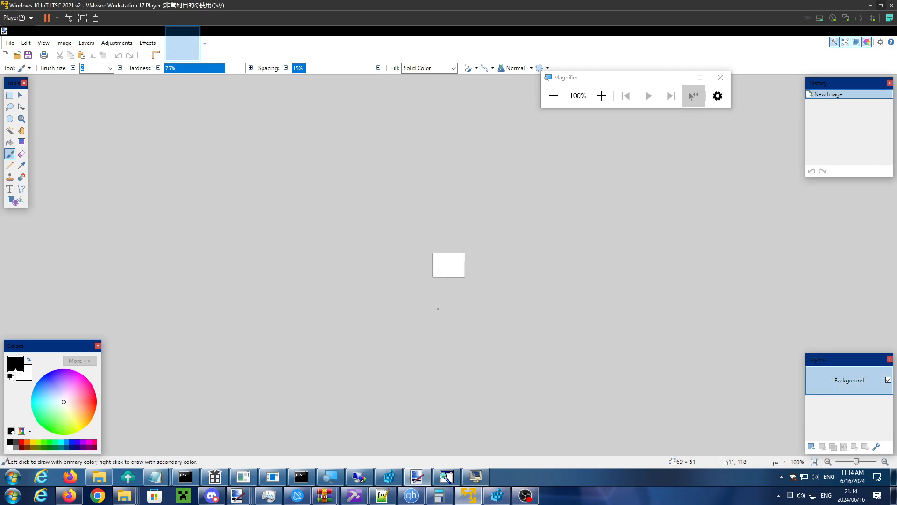
key("ctrl+v")
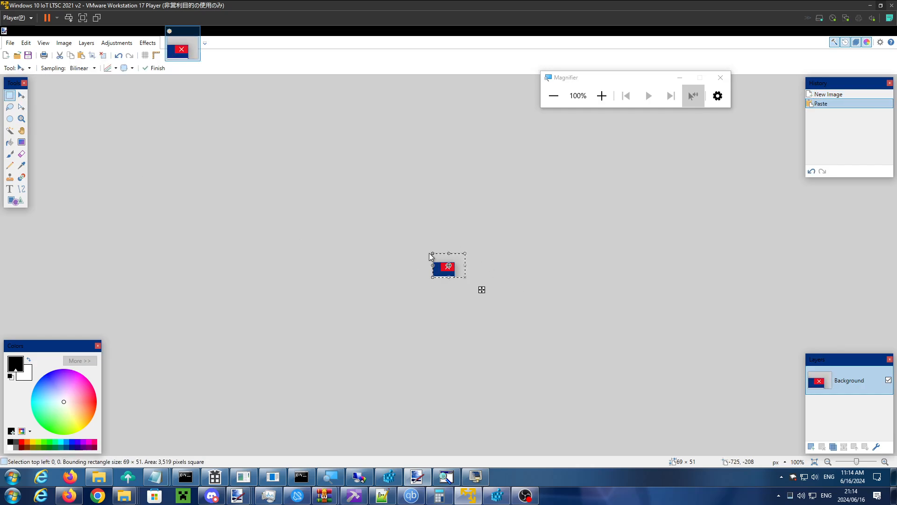
key("s")
- Measure the captured close button's height with a one-pixel-wide rectangular selection, and switch to Appearance Properties
scroll(444, 266, "up", 5)
scroll(444, 265, "up", 6)
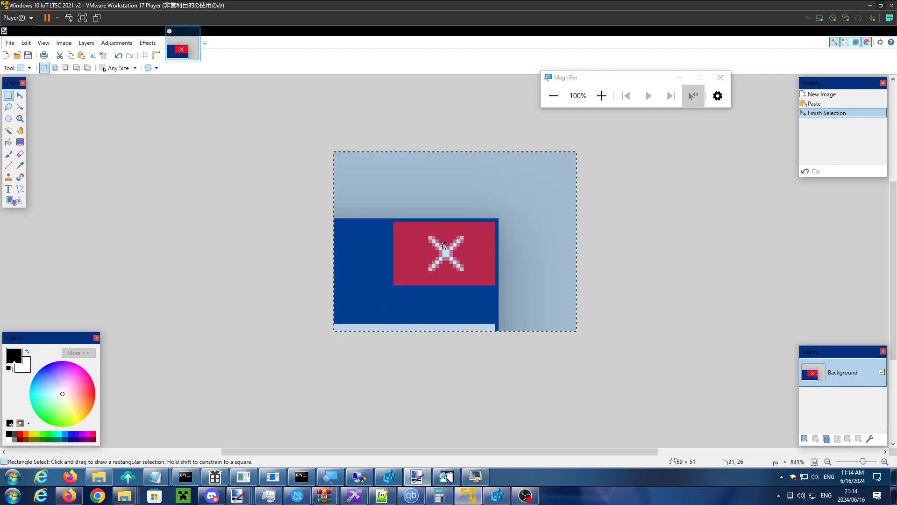
scroll(427, 225, "up", 2)
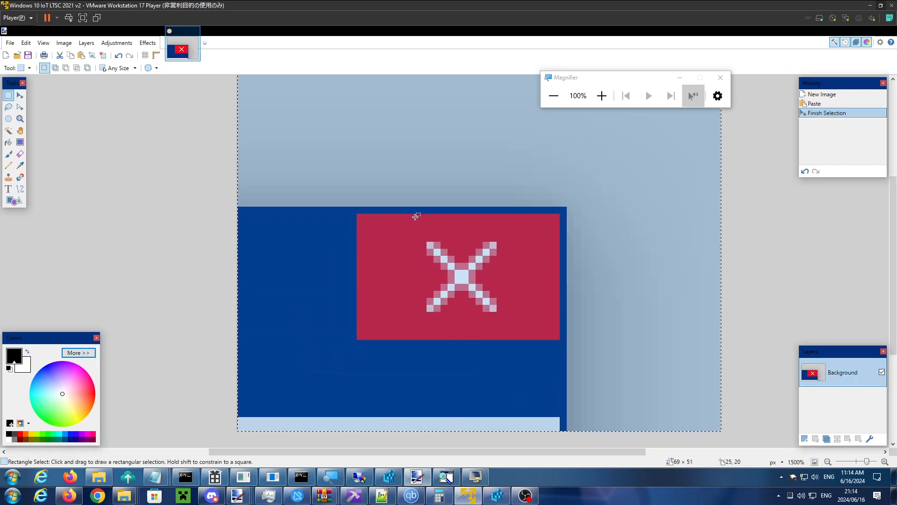
left_click_drag(413, 214, 417, 338)
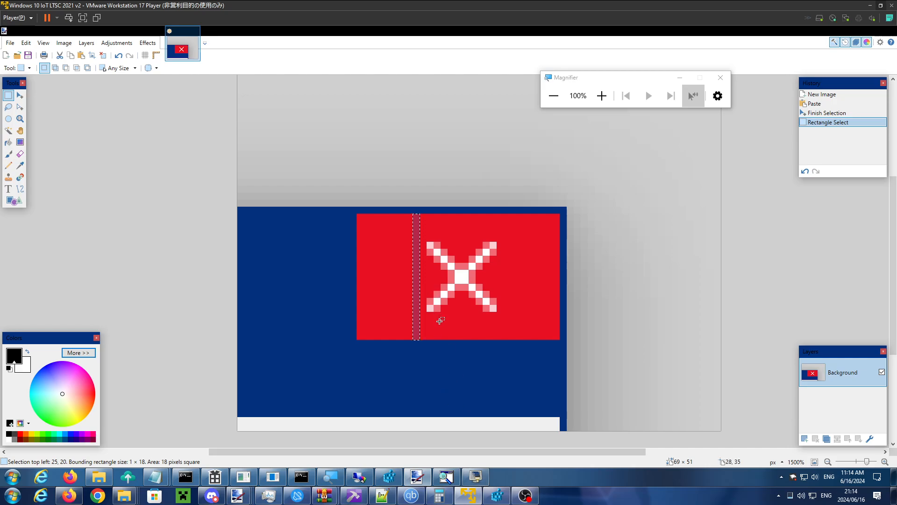
left_click(475, 469)
left_click(475, 475)
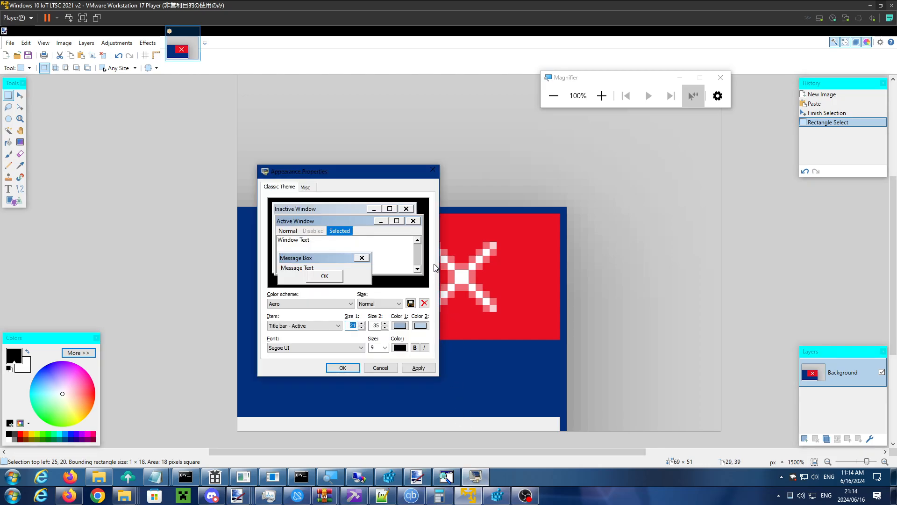
- Move Appearance Properties aside, set Titlebar Target Height to 21 in Configure AWM and apply it
left_click_drag(439, 170, 699, 165)
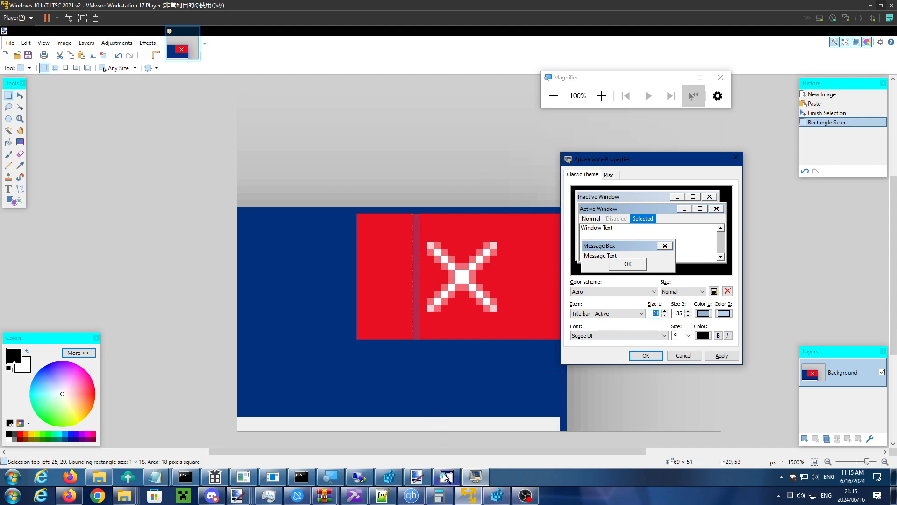
left_click(365, 479)
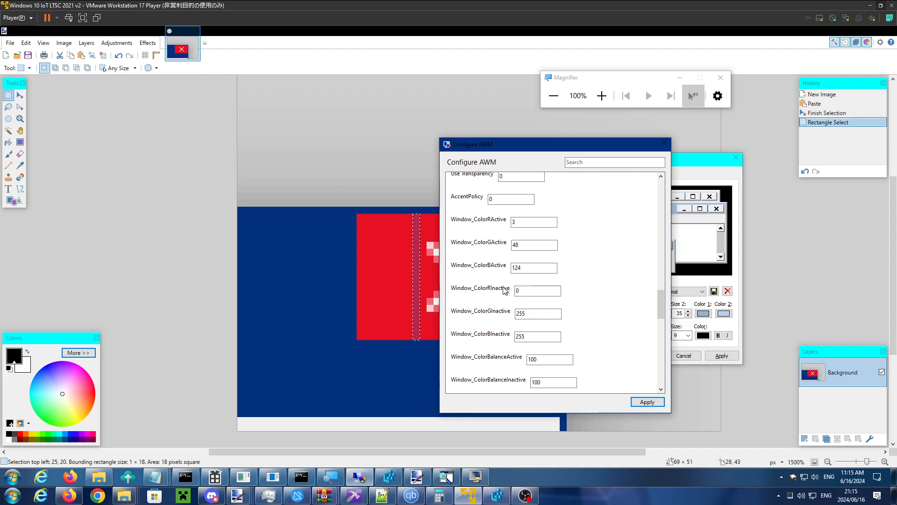
scroll(528, 286, "up", 3)
scroll(543, 307, "up", 6)
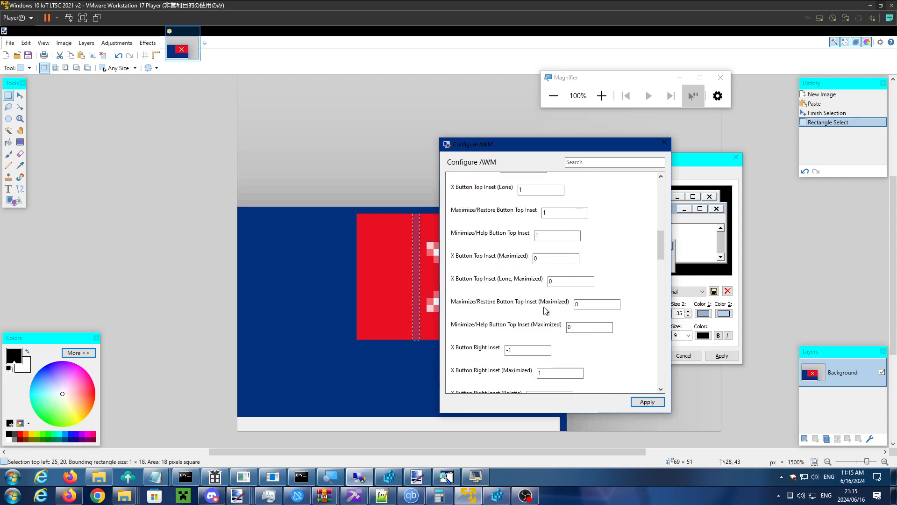
scroll(544, 307, "up", 4)
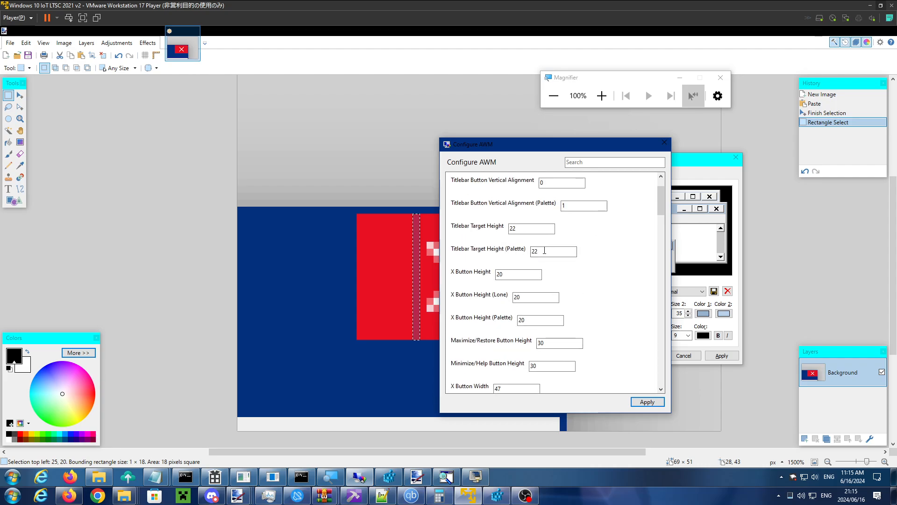
double_click(538, 252)
double_click(521, 229)
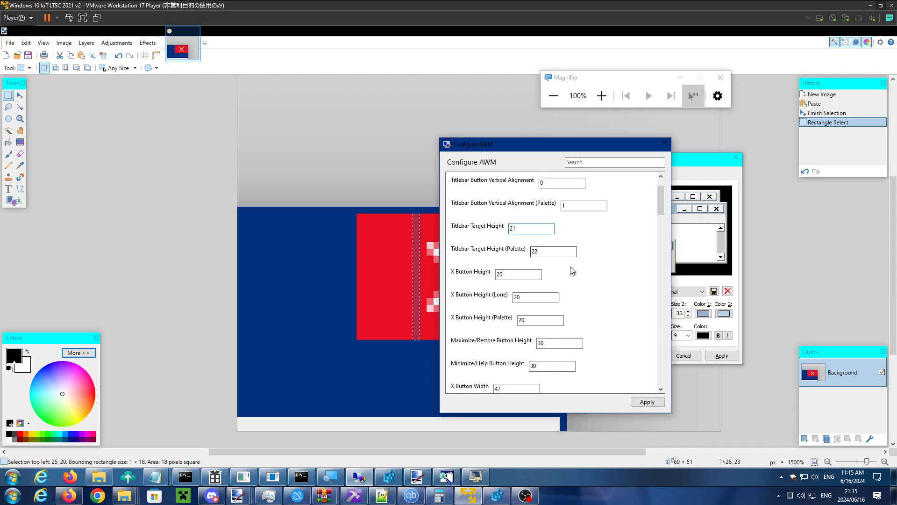
left_click(648, 402)
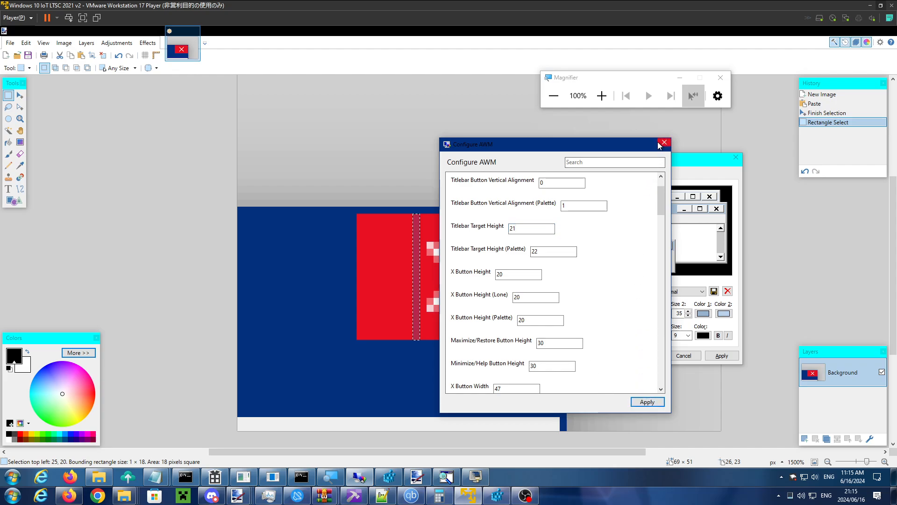
- Try to capture the area around Configure AWM's close button and paste it into a new 653 × 144 pixel image in paint.net
left_click(689, 155)
left_click(616, 150)
key("super+shift+s")
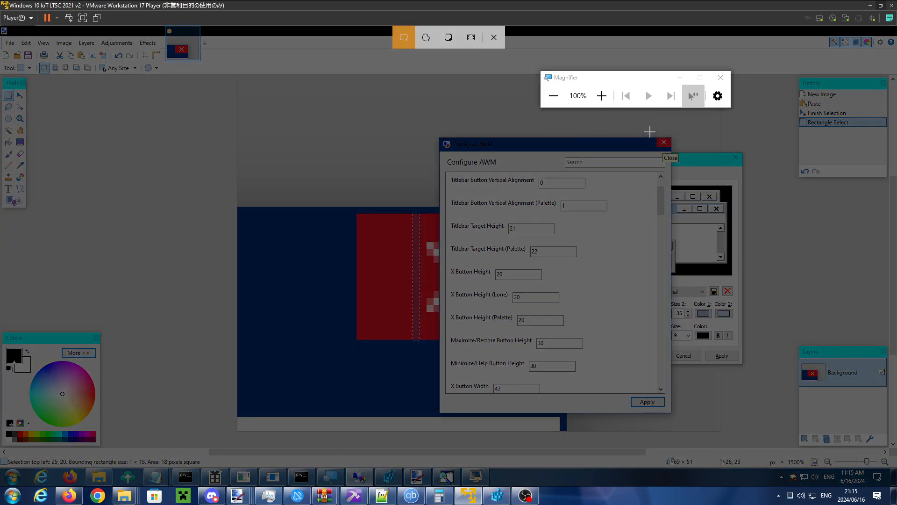
left_click_drag(650, 132, 682, 154)
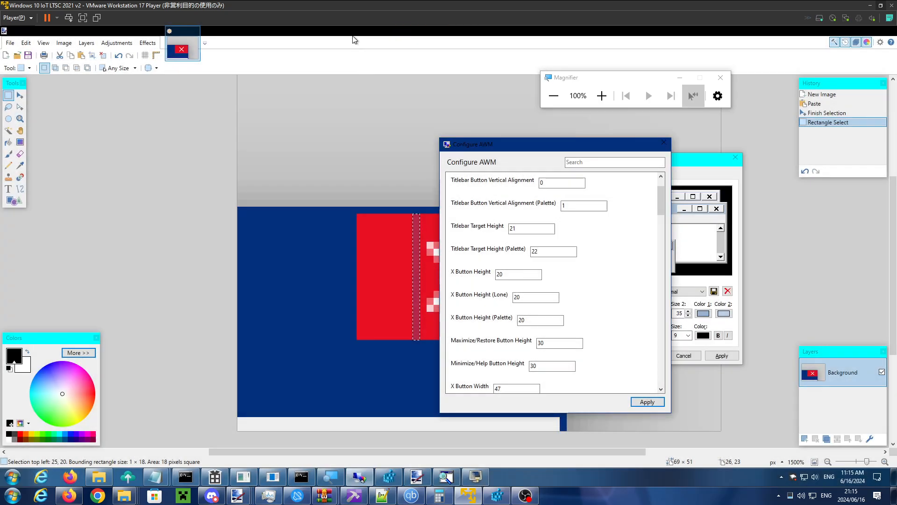
left_click(353, 67)
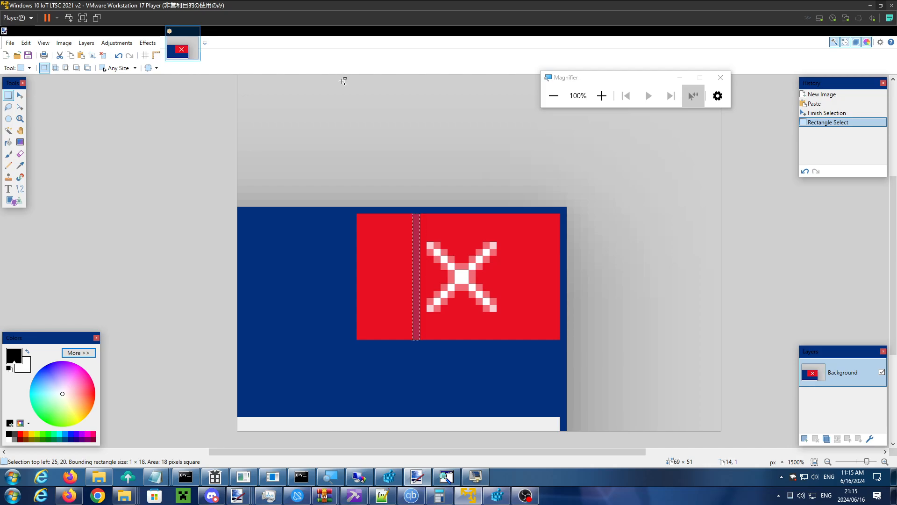
key("ctrl+n")
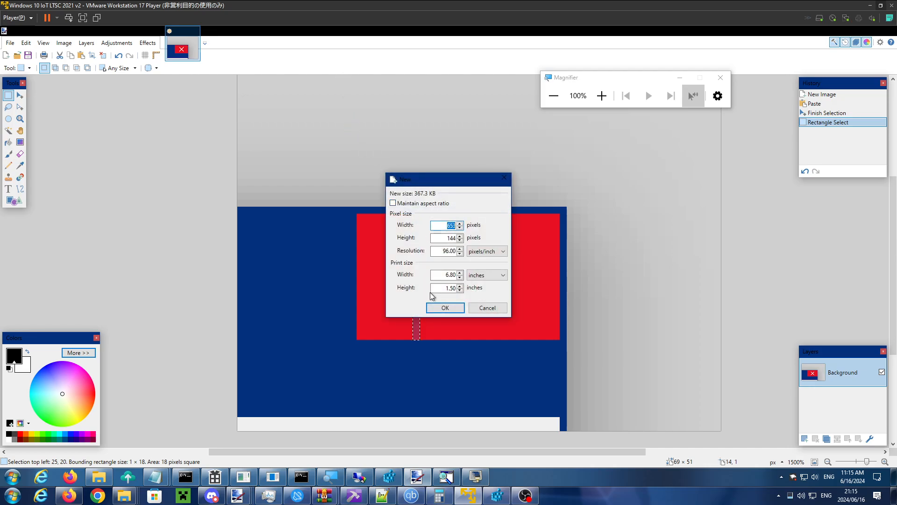
left_click(440, 308)
key("ctrl+v")
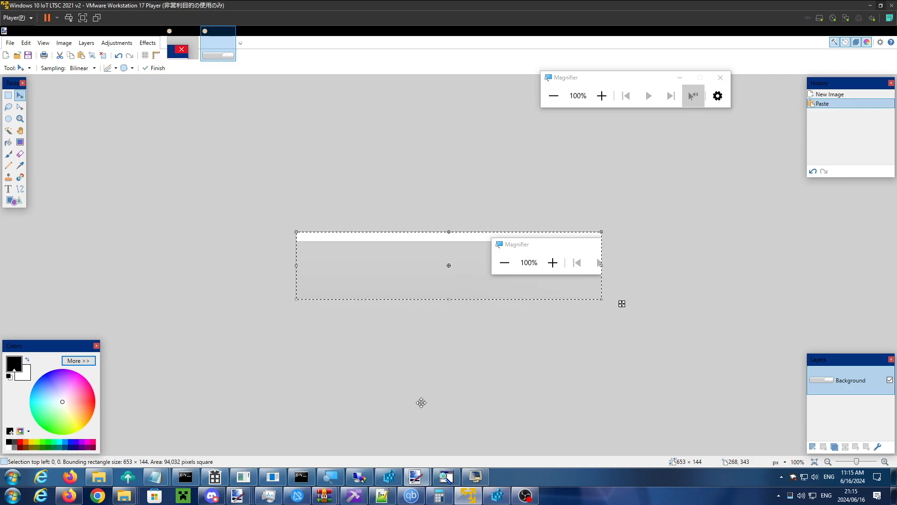
left_click(424, 477)
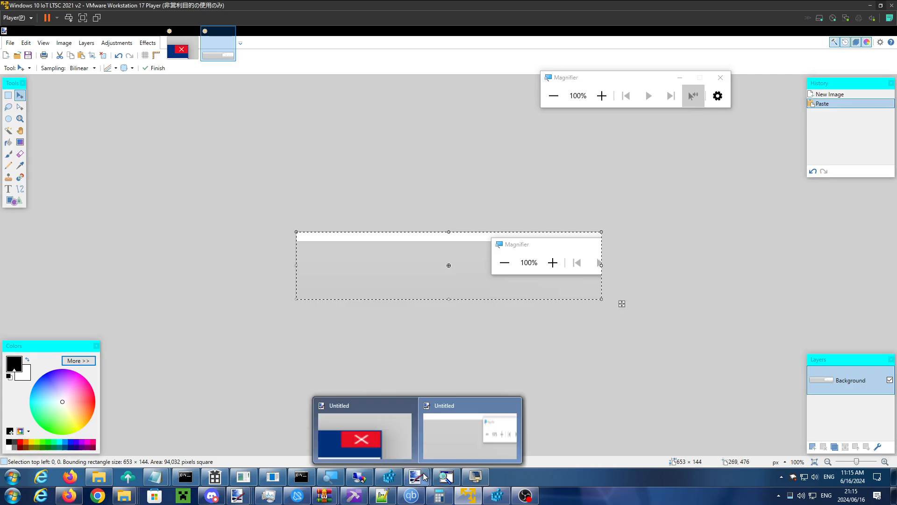
- Recapture the highlighted close button of Configure AWM and paste it into a new 89 × 50 pixel image in paint.net
left_click(370, 480)
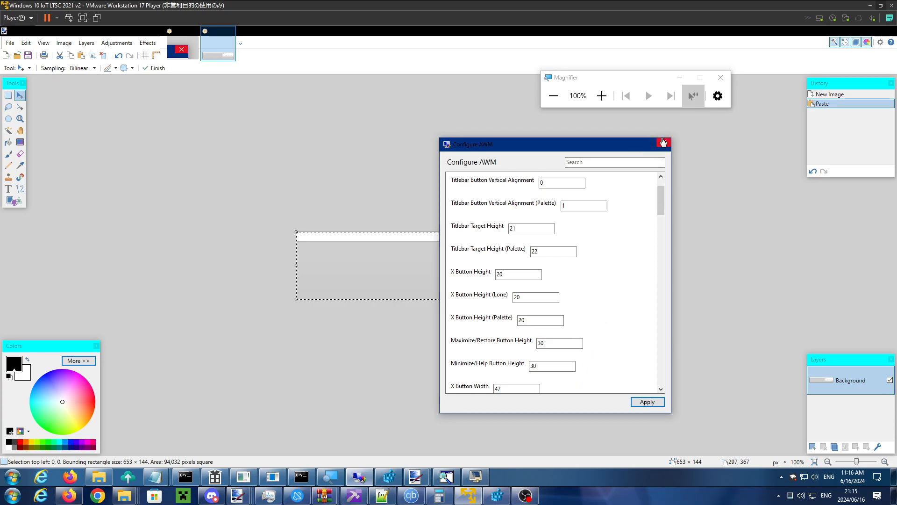
key("super+shift+s")
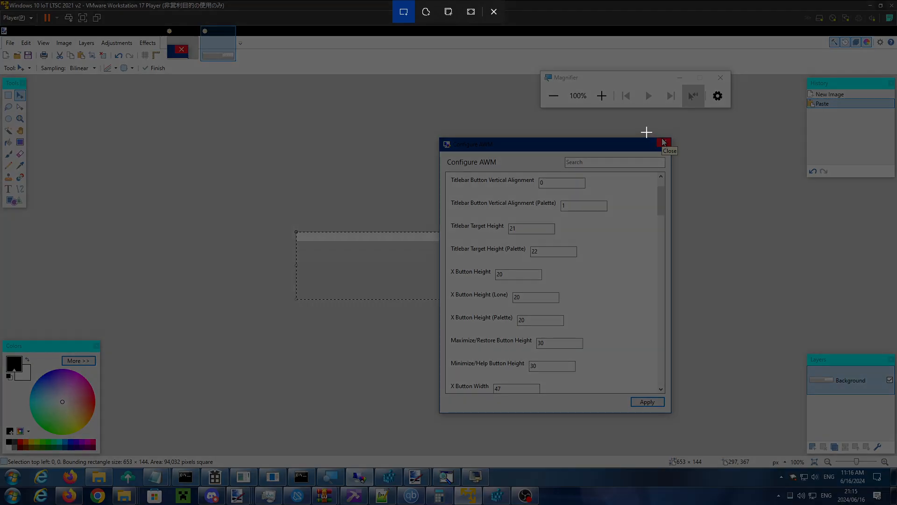
left_click_drag(642, 131, 684, 154)
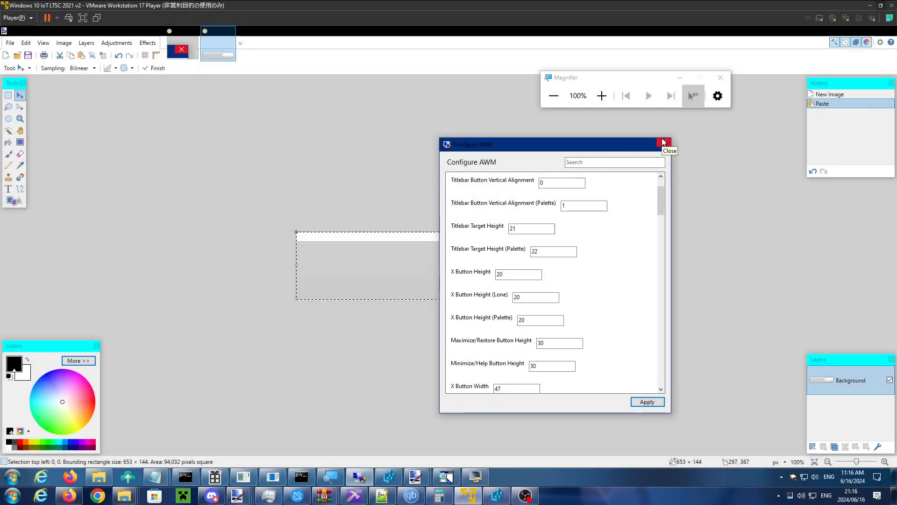
left_click(412, 57)
key("ctrl+n")
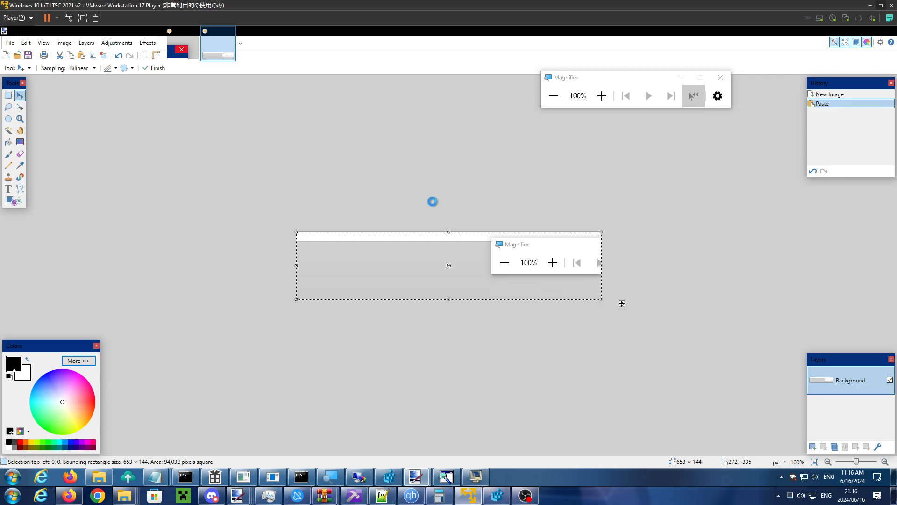
left_click(442, 309)
key("ctrl+v")
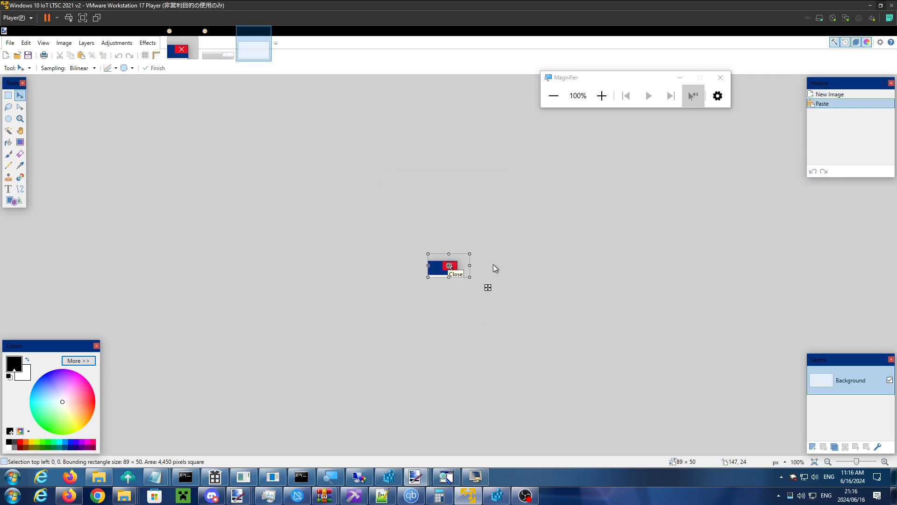
- Measure the height of the red close button in the new capture with a three-pixel-wide rectangular selection, and mark the pixel row beneath it
scroll(441, 270, "up", 5)
scroll(440, 269, "up", 6)
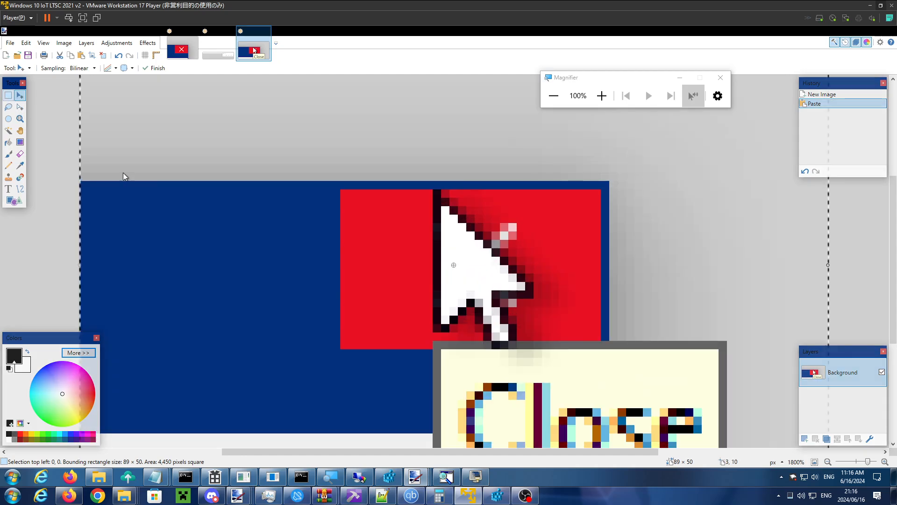
left_click(8, 96)
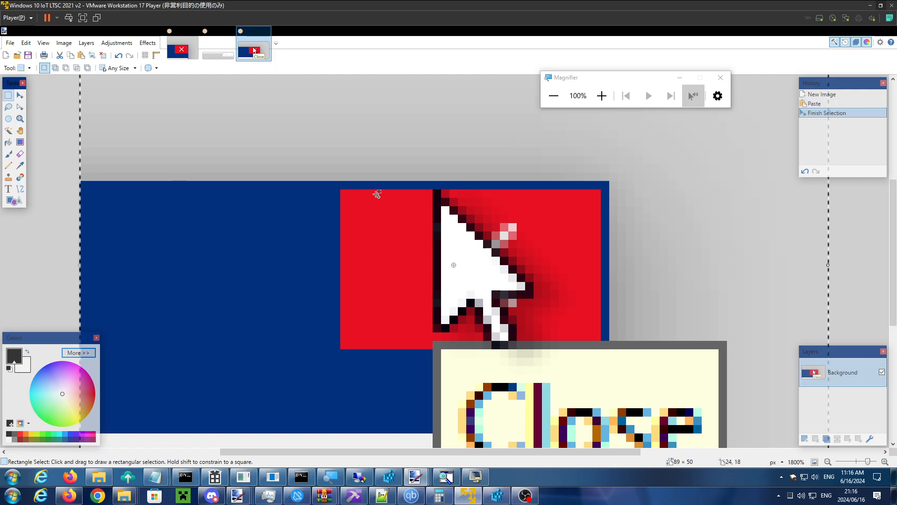
scroll(377, 194, "up", 1)
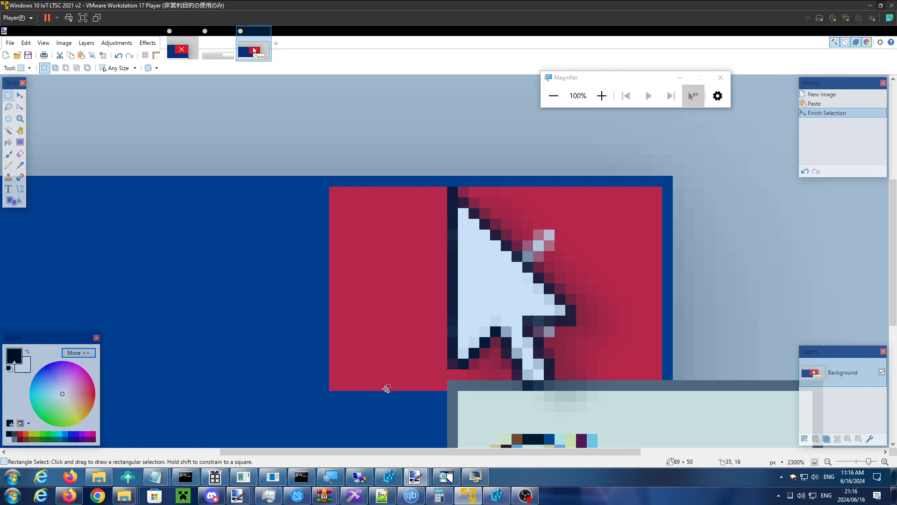
left_click(463, 348)
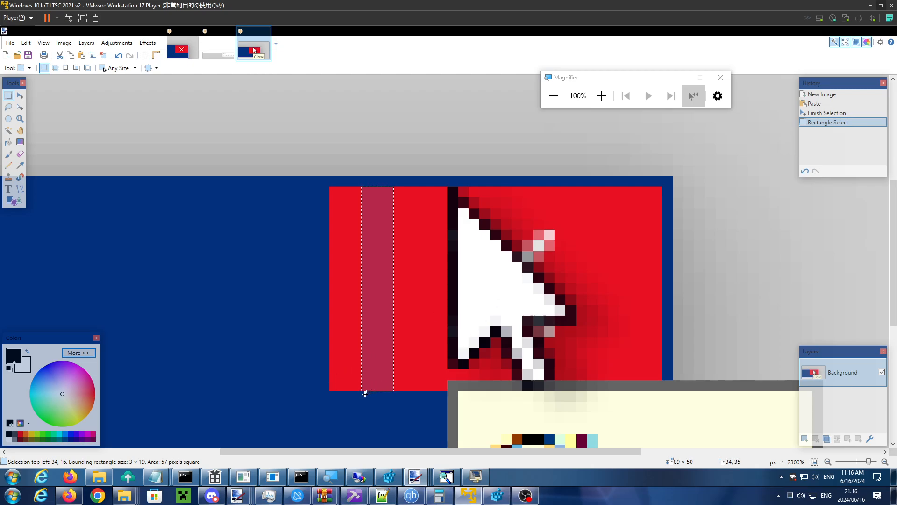
left_click_drag(366, 394, 391, 396)
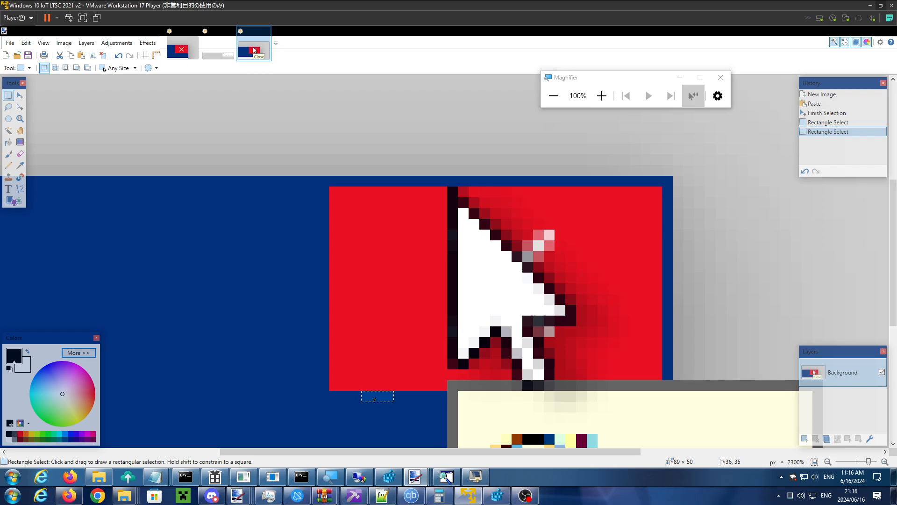
- Close paint.net and discard all unsaved images
key("alt+Tab")
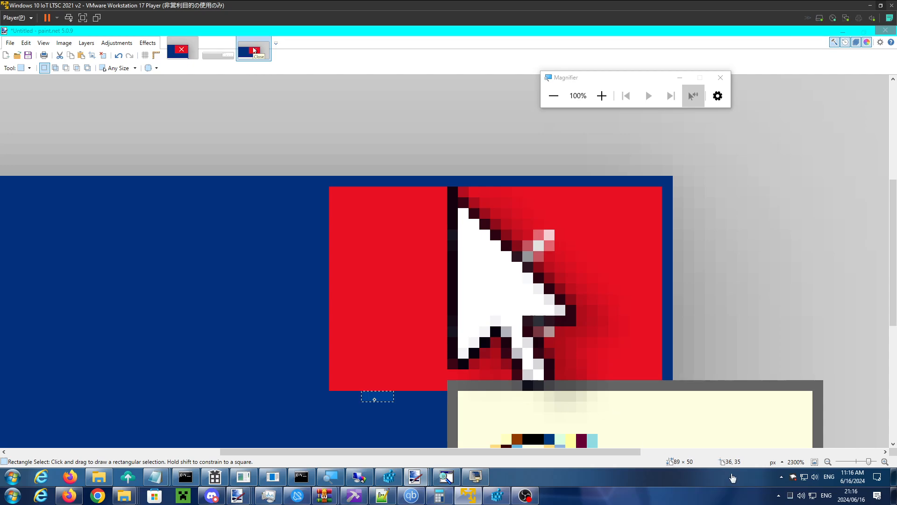
left_click(779, 498)
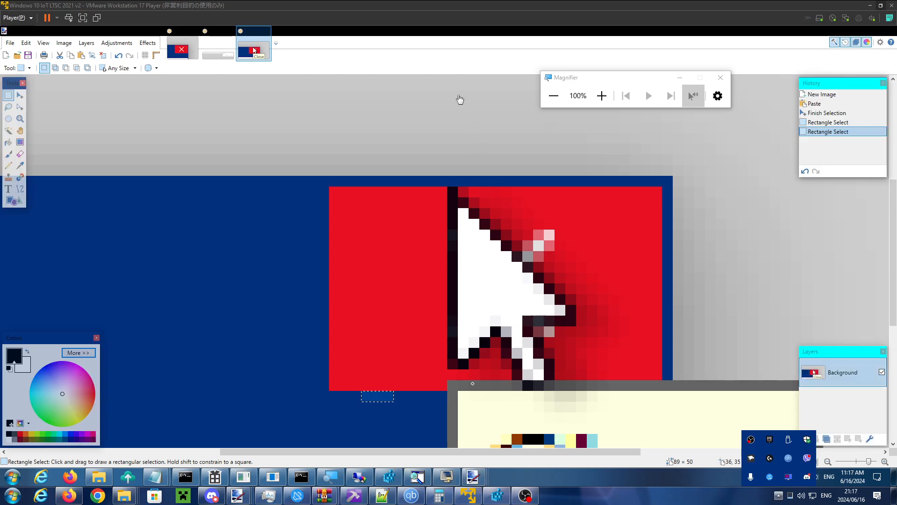
left_click(442, 53)
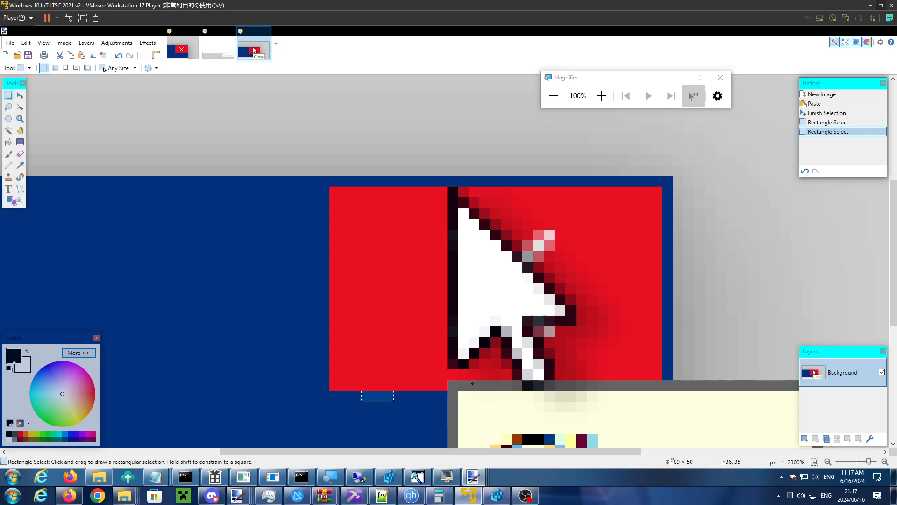
left_click(588, 201)
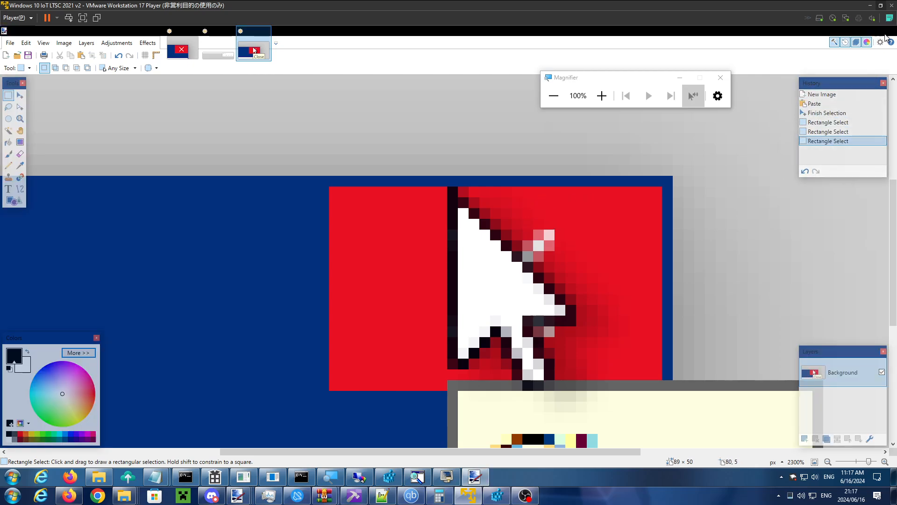
right_click(475, 477)
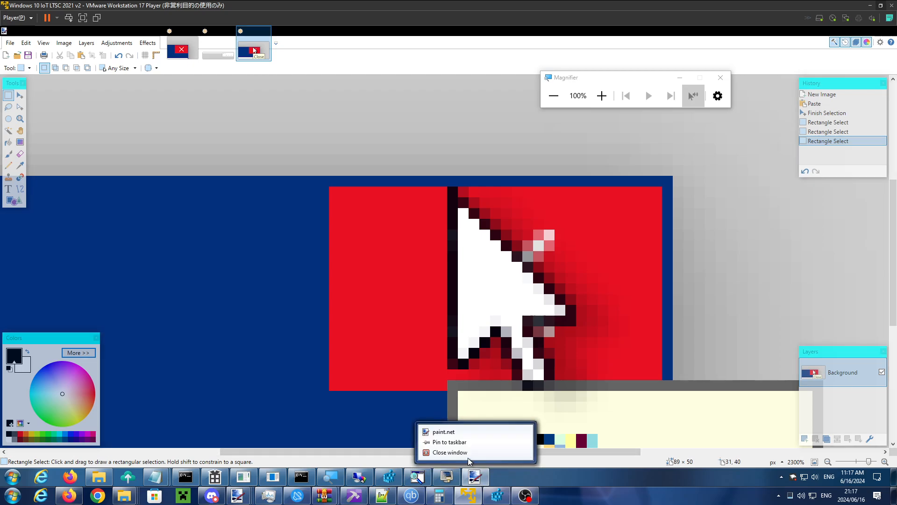
left_click(449, 460)
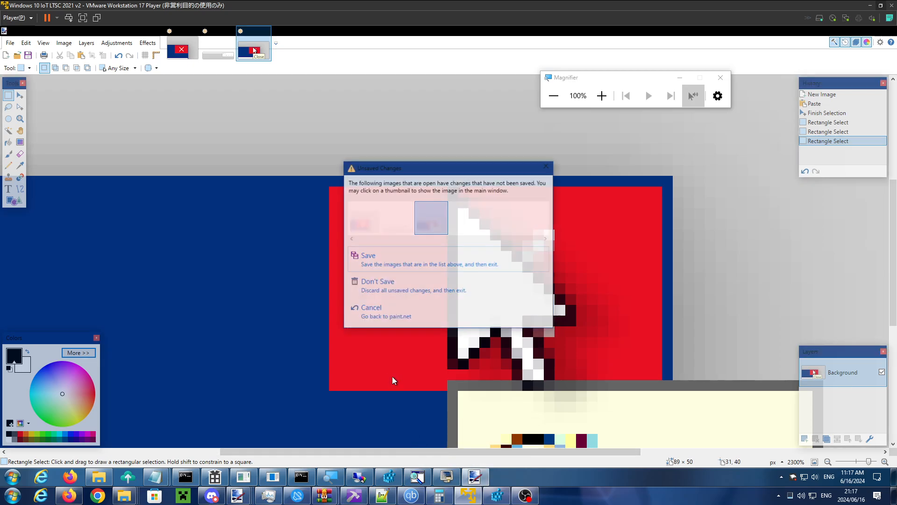
left_click(400, 290)
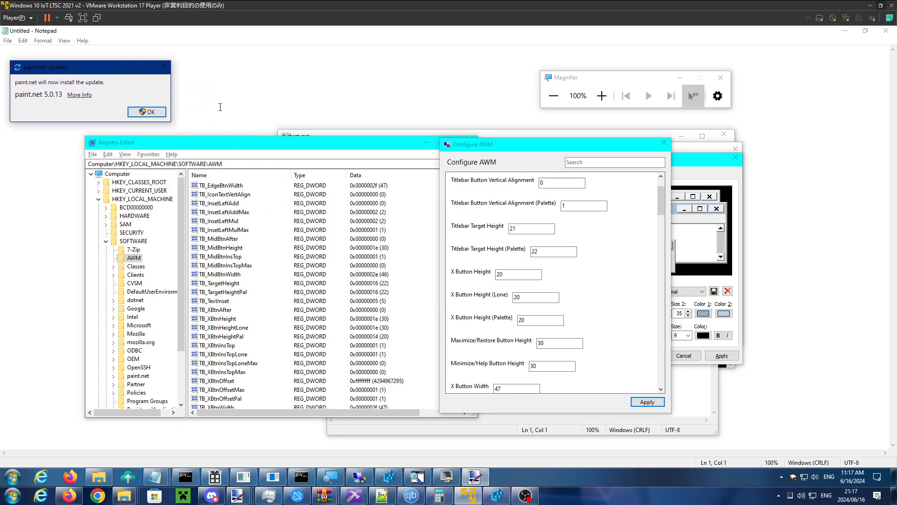
- Set Titlebar Target Height to 10 in Configure AWM and apply it
left_click(526, 148)
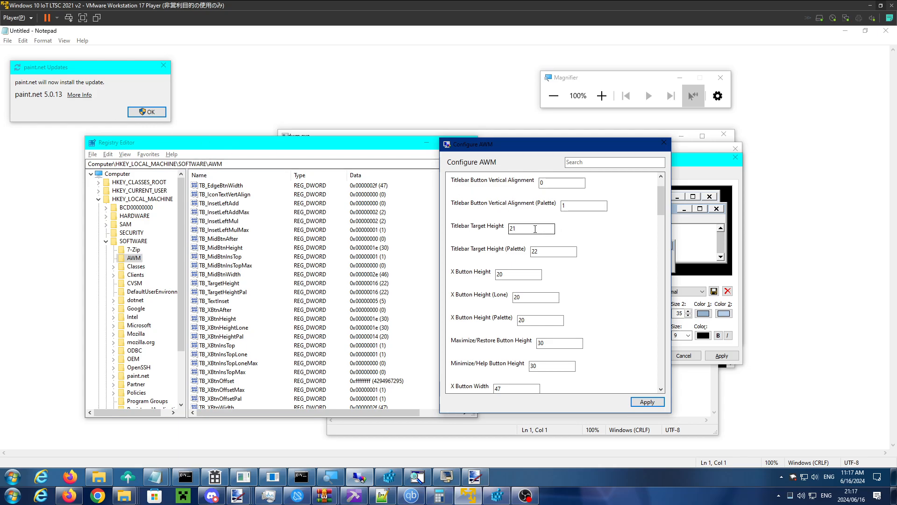
double_click(532, 228)
type("2")
left_click_drag(522, 230, 509, 231)
type("10")
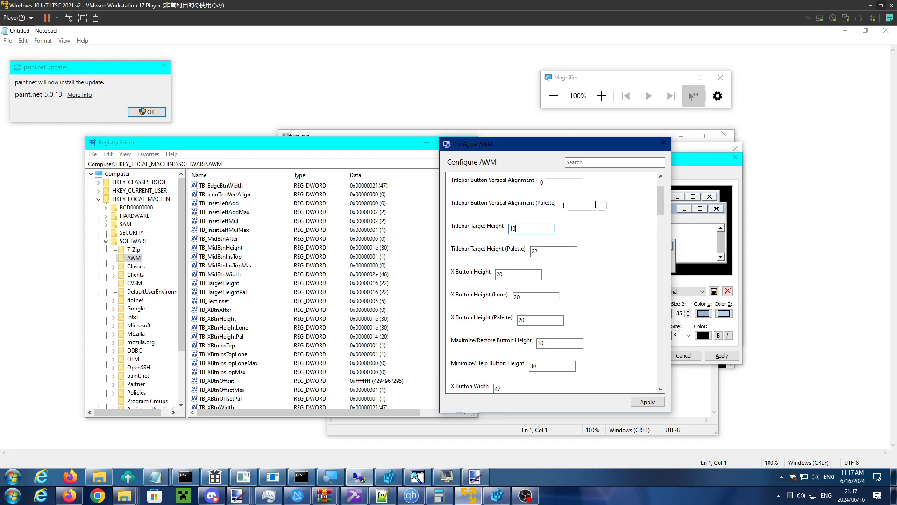
key("Tab")
key("Tab")
left_click(518, 228)
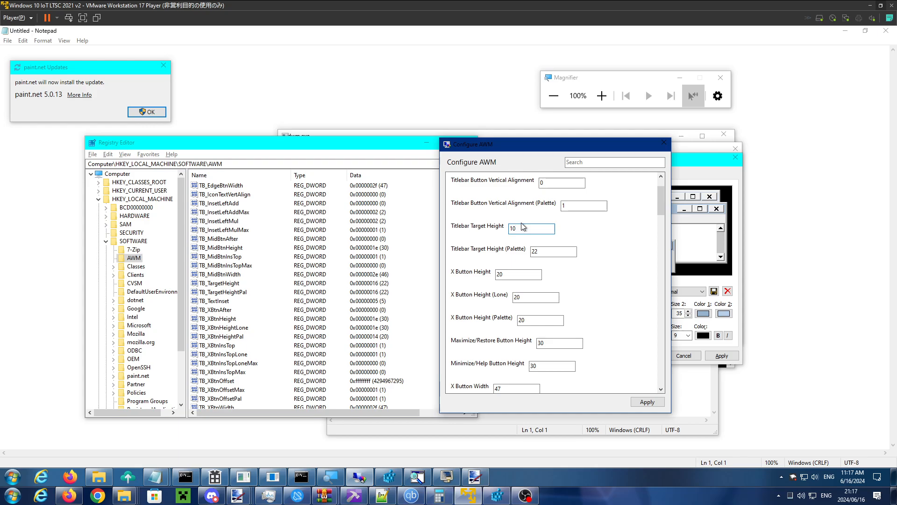
left_click(642, 404)
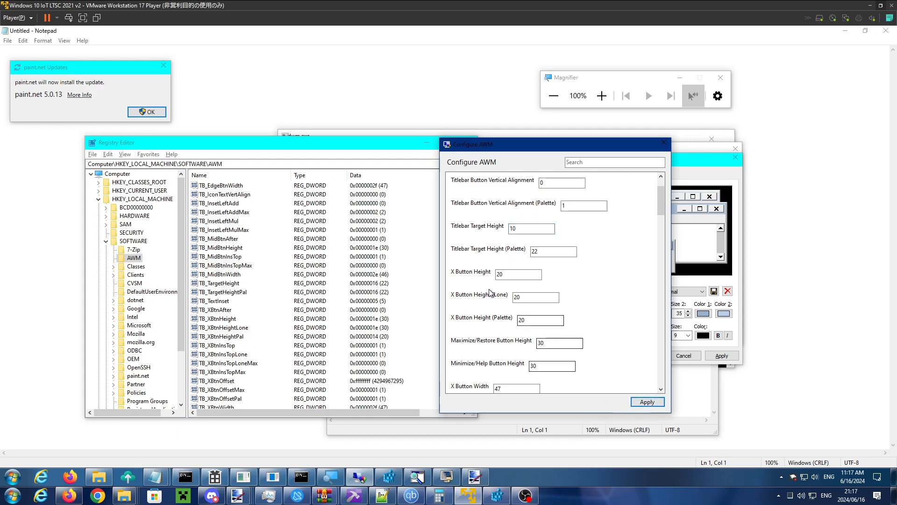
- Examine the titlebar buttons of Configure AWM and Registry Editor with the new target height
left_click(439, 151)
left_click(551, 153)
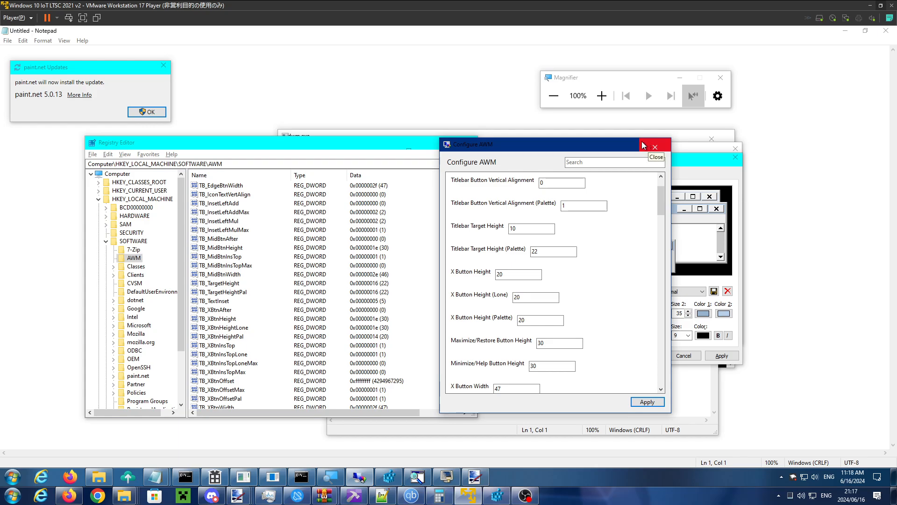
left_click(339, 140)
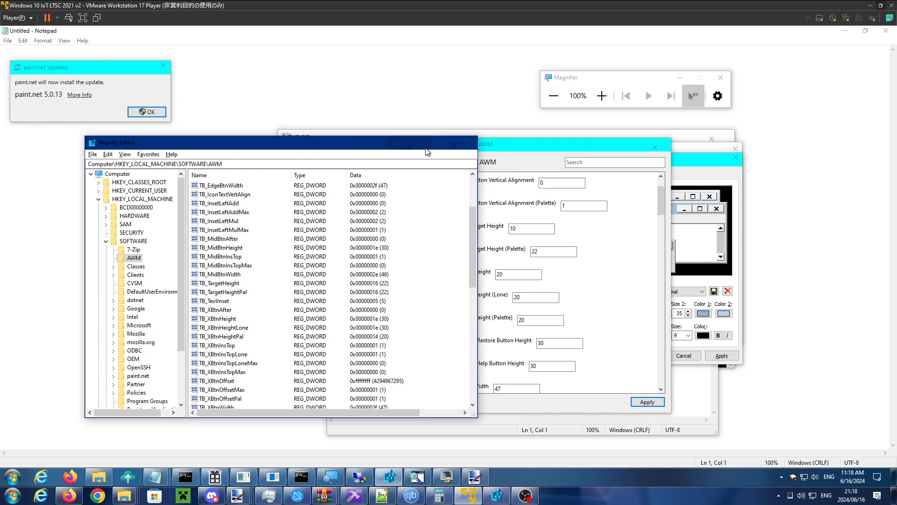
- Set X Button Top Inset to 8 in Configure AWM, apply it, and check the titlebar buttons of Registry Editor
left_click_drag(524, 151, 495, 171)
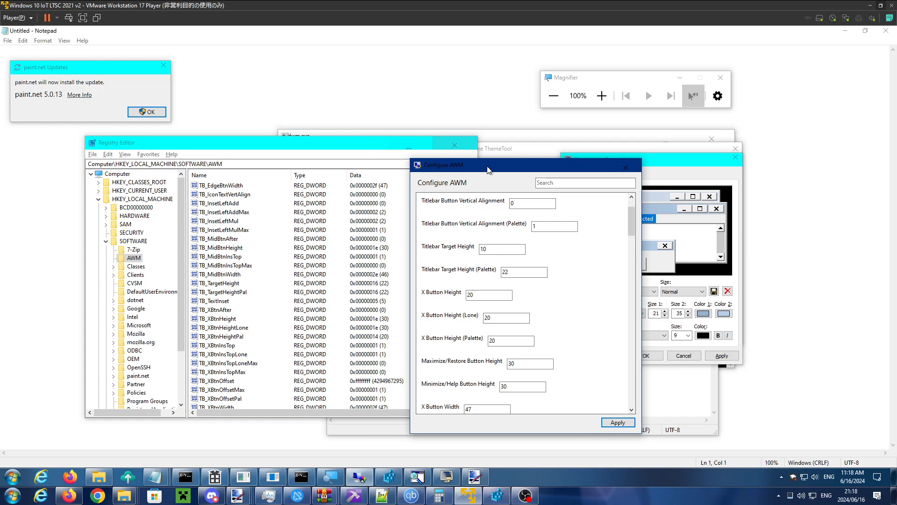
left_click_drag(487, 169, 506, 166)
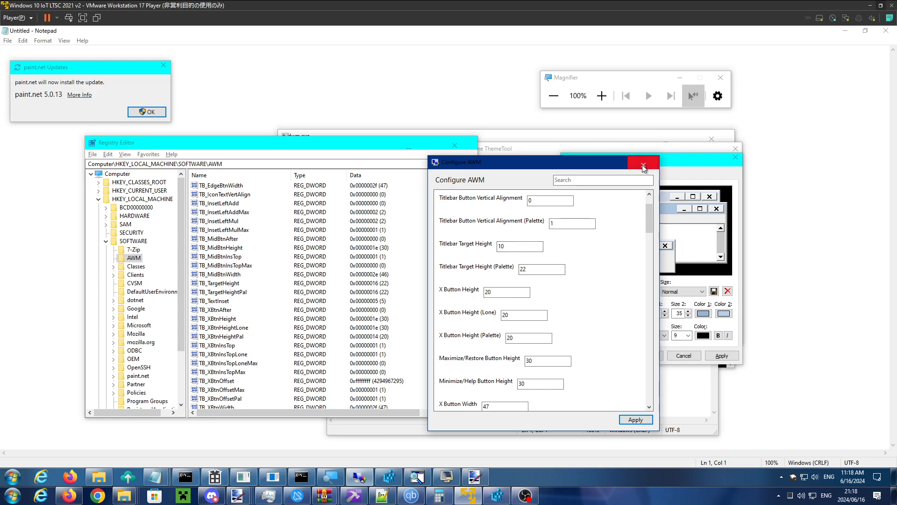
scroll(547, 298, "down", 1)
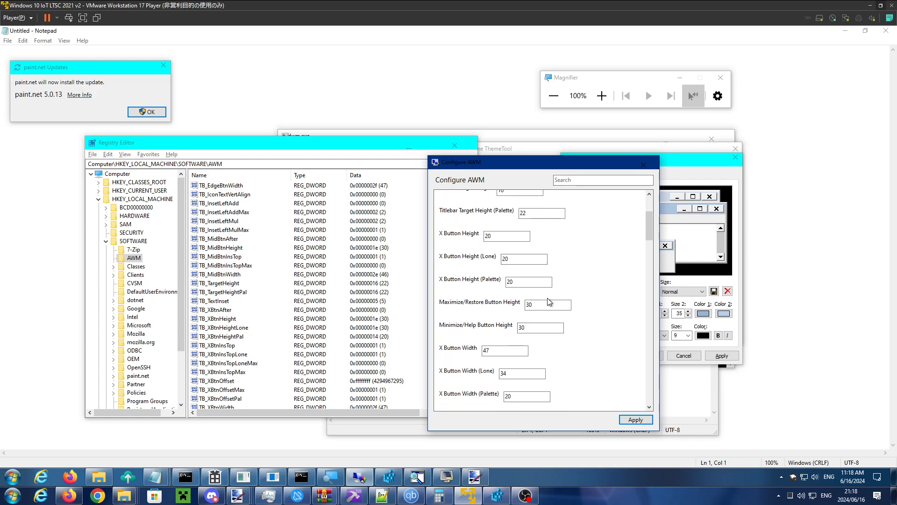
scroll(548, 298, "up", 2)
scroll(548, 298, "down", 4)
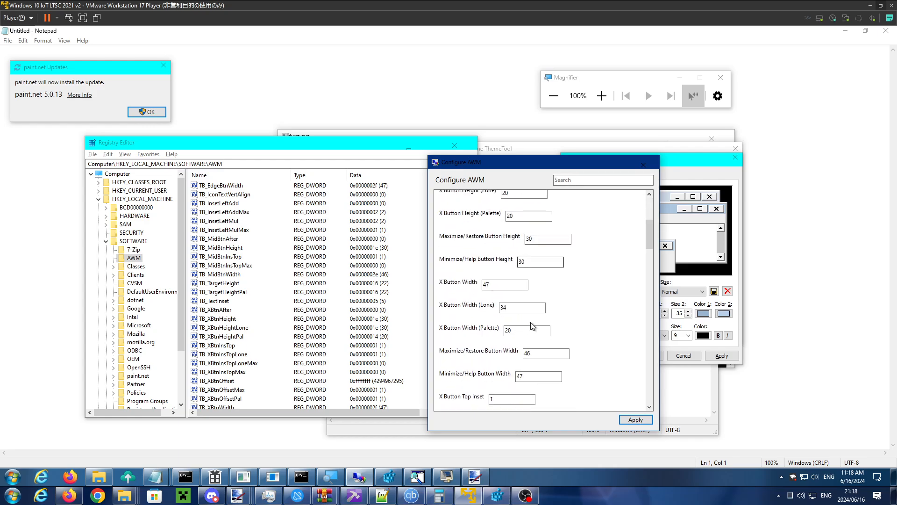
double_click(505, 399)
type("8")
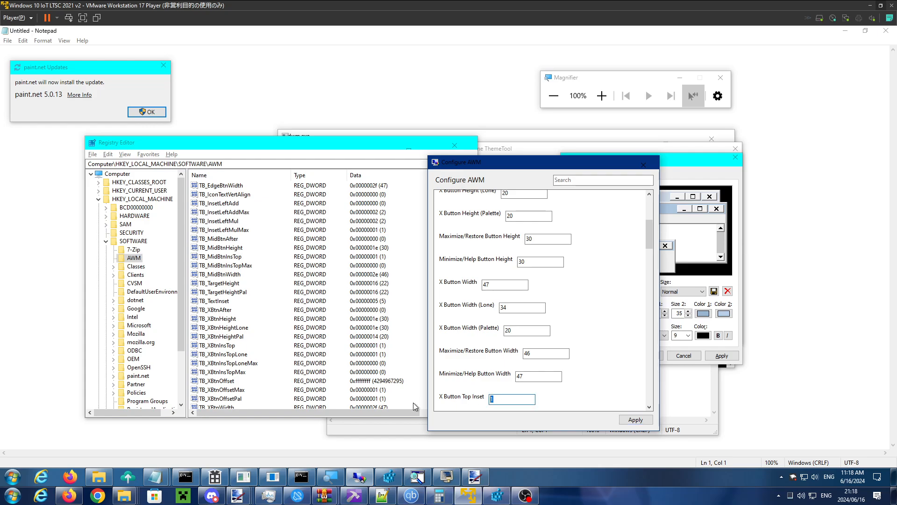
left_click(629, 420)
left_click(315, 144)
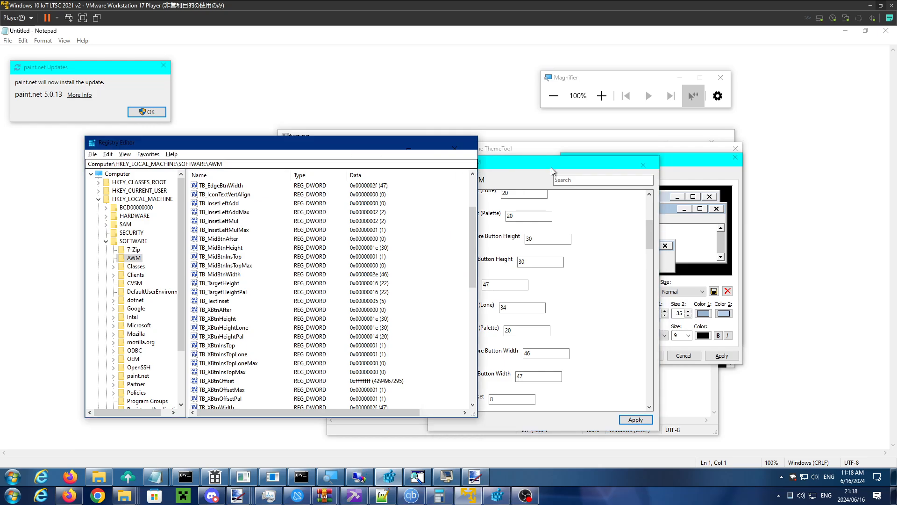
left_click(552, 167)
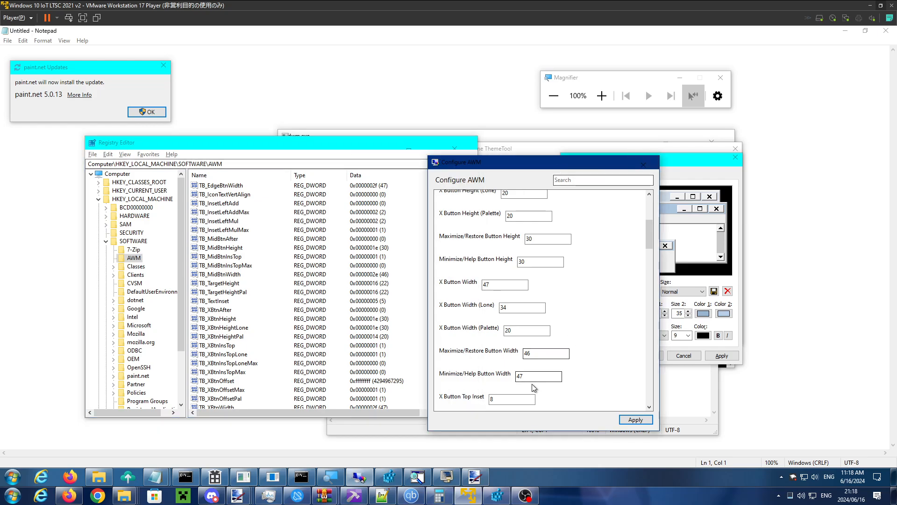
- Set X Button Top Inset (Lone) to 8, apply it, and check Configure AWM's own close button
scroll(503, 374, "down", 1)
double_click(520, 366)
type("8")
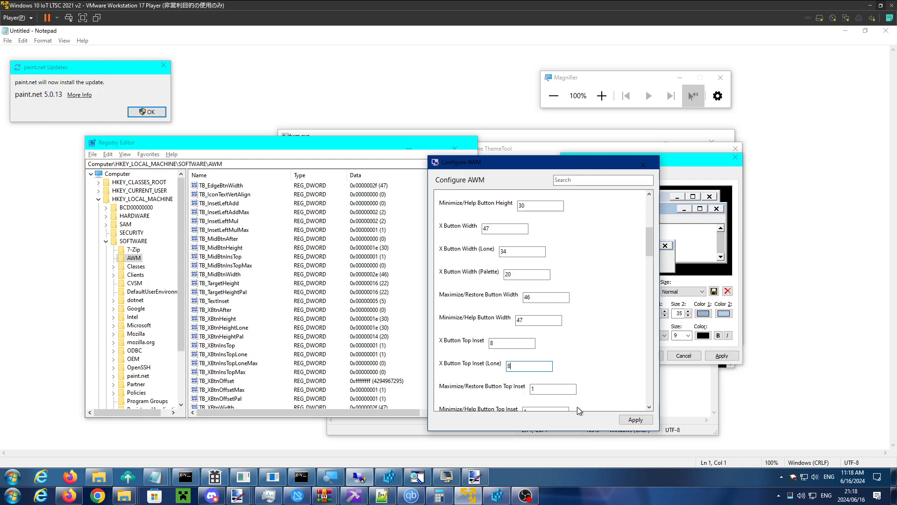
left_click(632, 423)
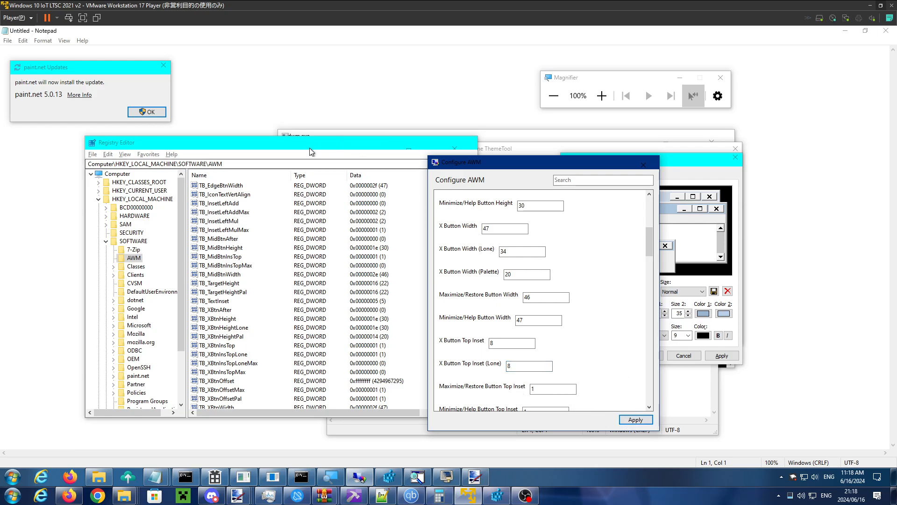
left_click(559, 166)
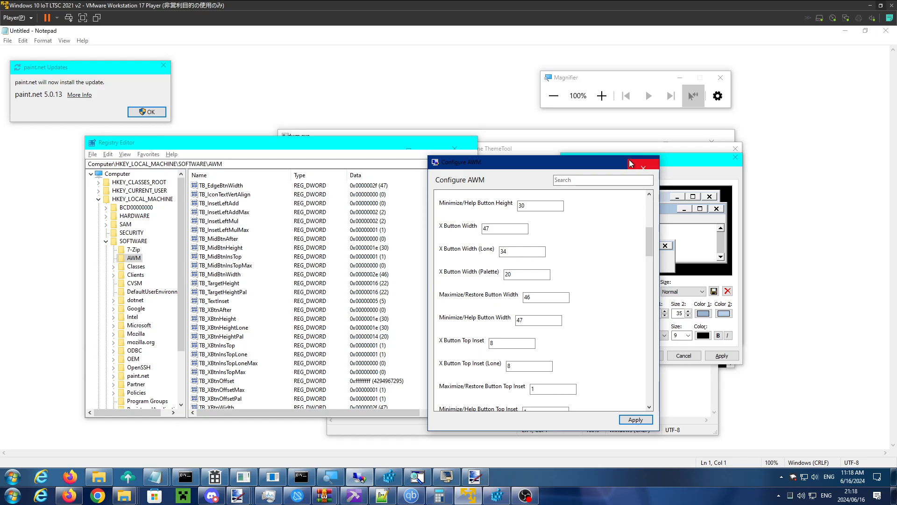
- Set X Button Top Inset to 1 and X Button Top Inset (Lone) to 9, and apply the values
left_click(504, 345)
key("BackSpace")
type("1")
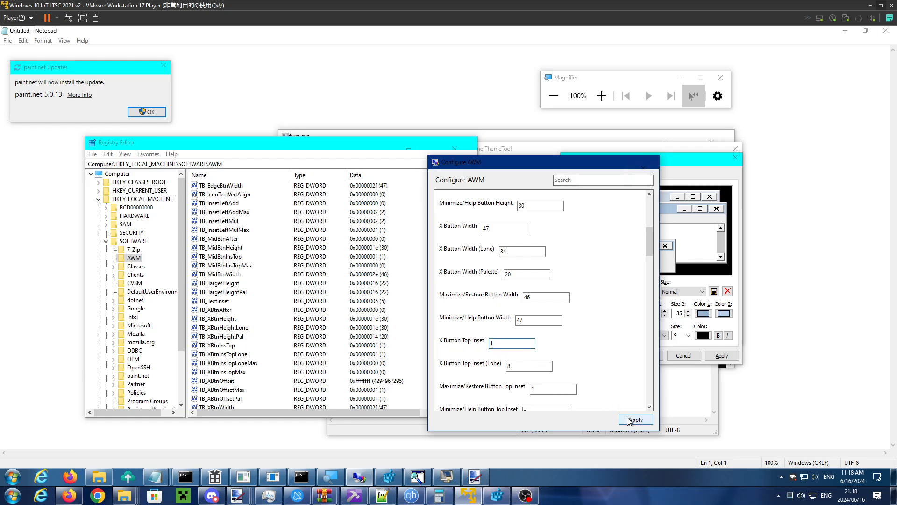
left_click(522, 369)
key("BackSpace")
type("9")
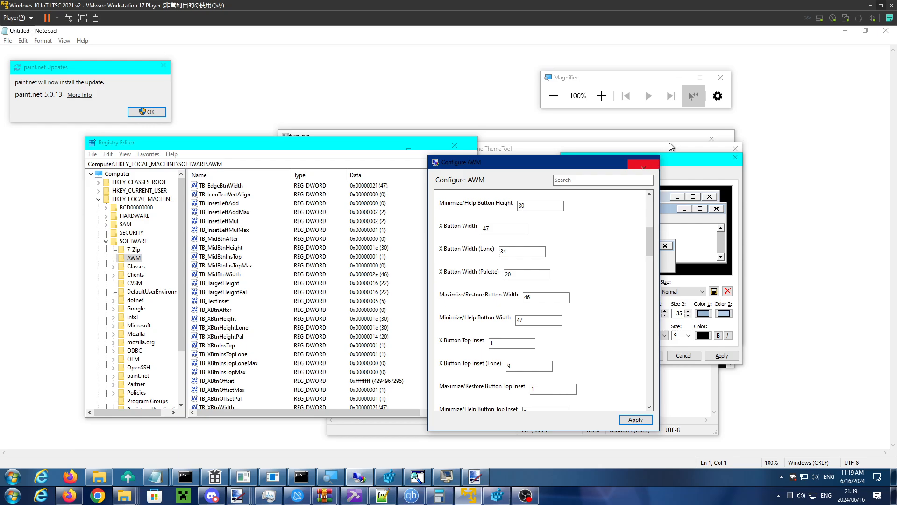
- Magnify the screen to 400% to examine Configure AWM's close button, and return the magnification to 100%
left_click(602, 96)
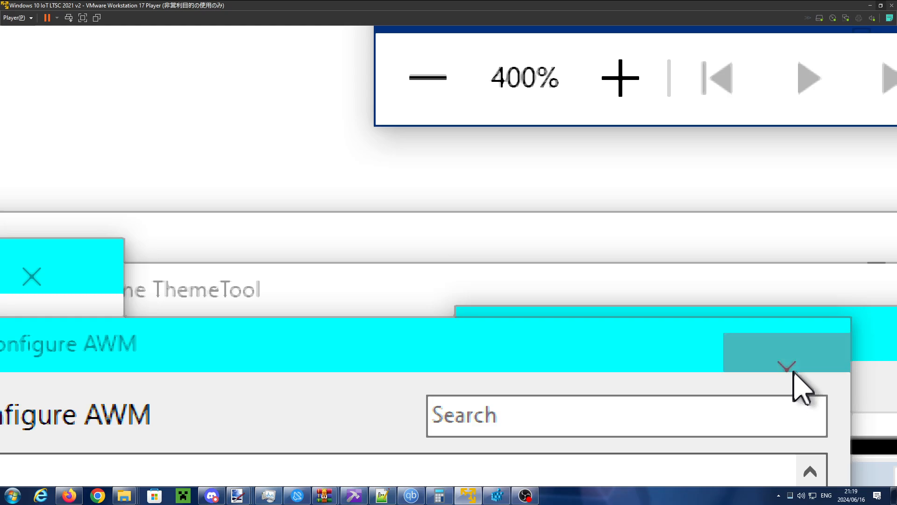
left_click(442, 86)
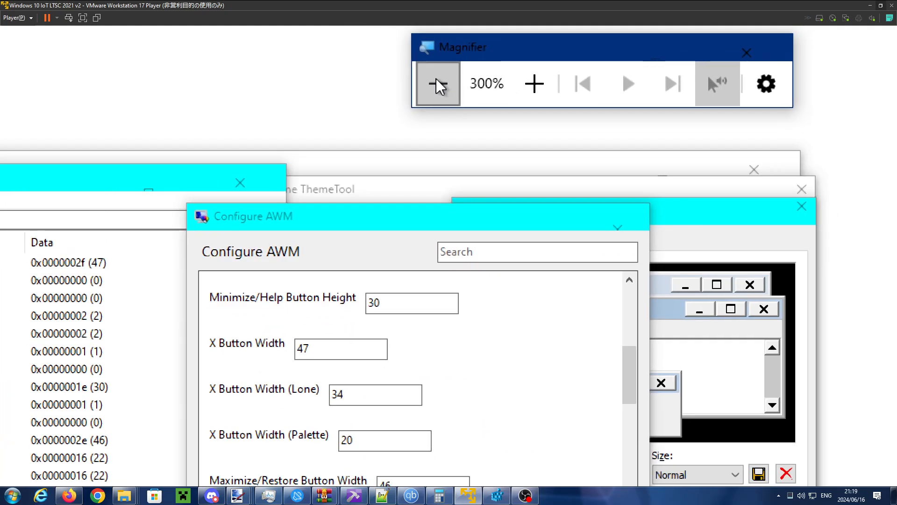
left_click(438, 86)
left_click(438, 86)
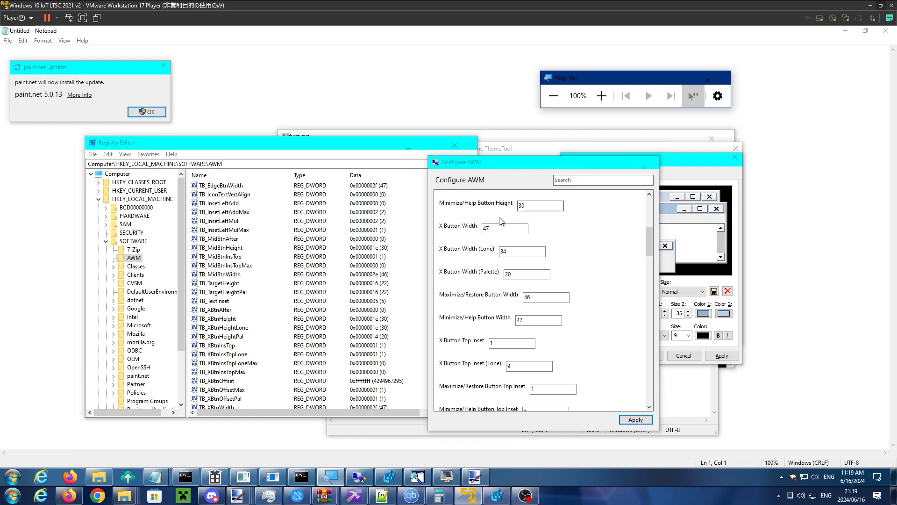
- Switch to SecureUxTheme ThemeTool, apply the mio7 theme, and move the ThemeTool window aside
left_click(447, 477)
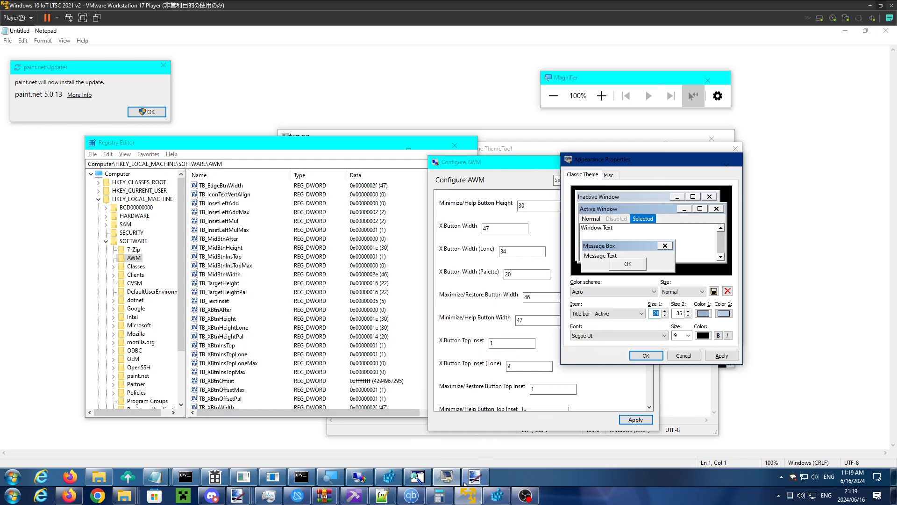
left_click(399, 480)
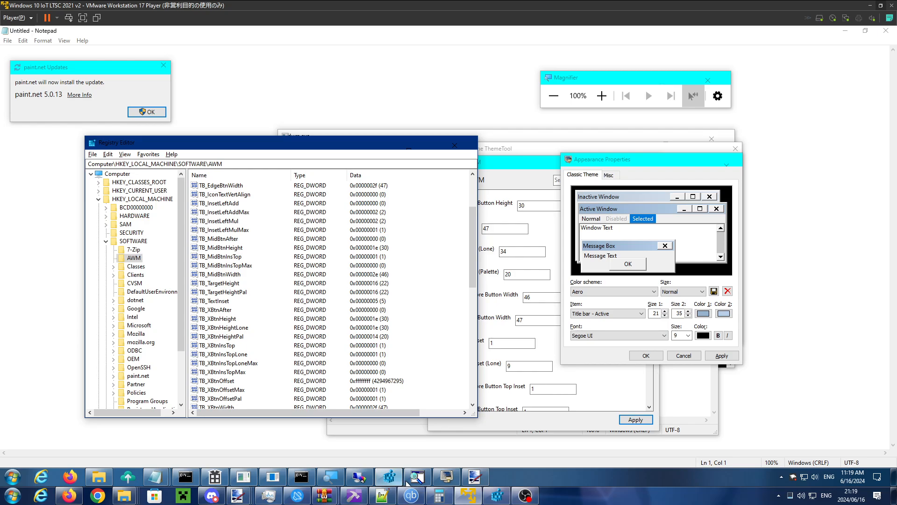
mouse_move(411, 481)
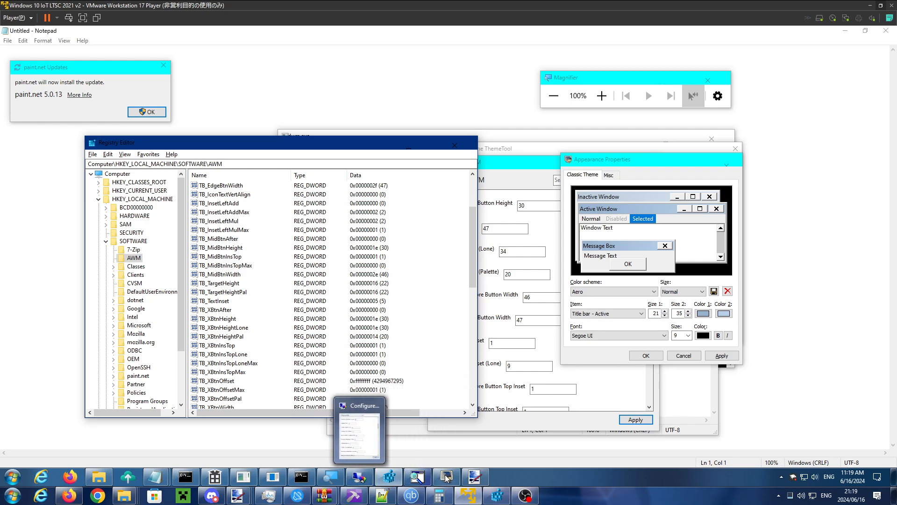
mouse_move(354, 480)
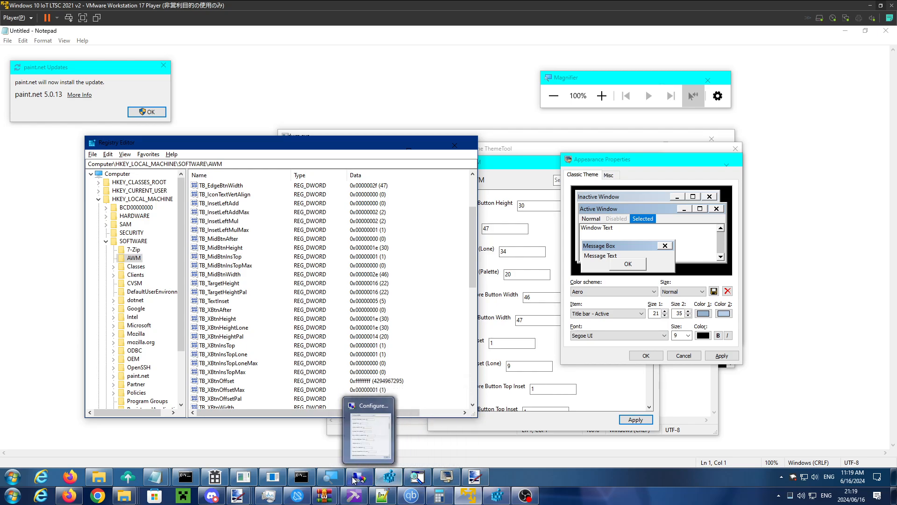
left_click(275, 479)
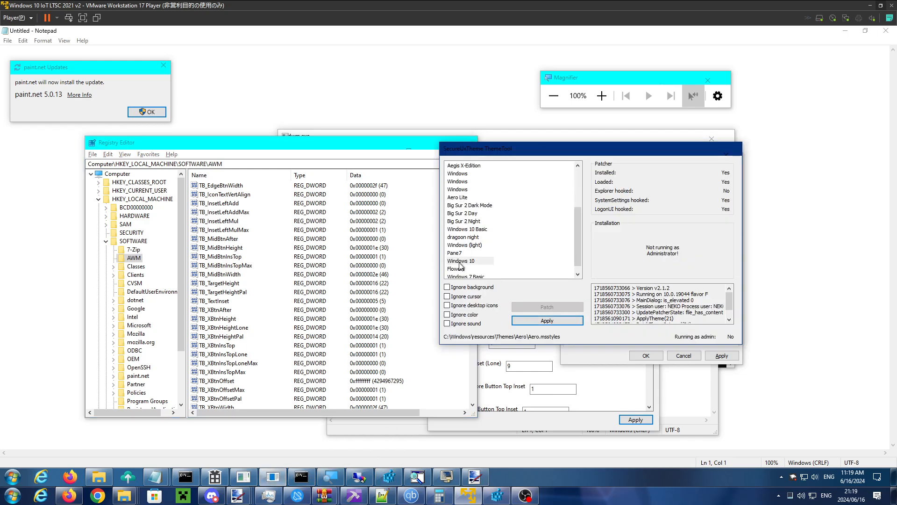
scroll(465, 262, "up", 3)
left_click(453, 174)
left_click(542, 321)
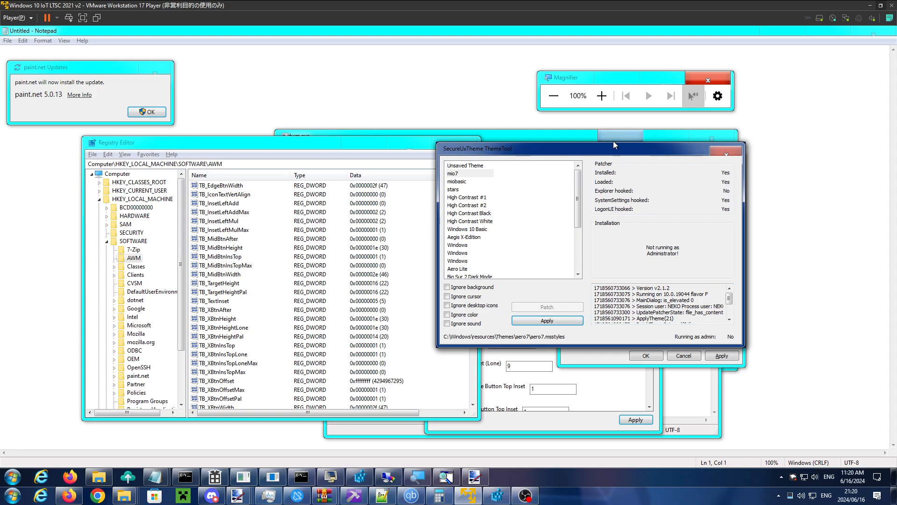
left_click_drag(617, 149, 543, 142)
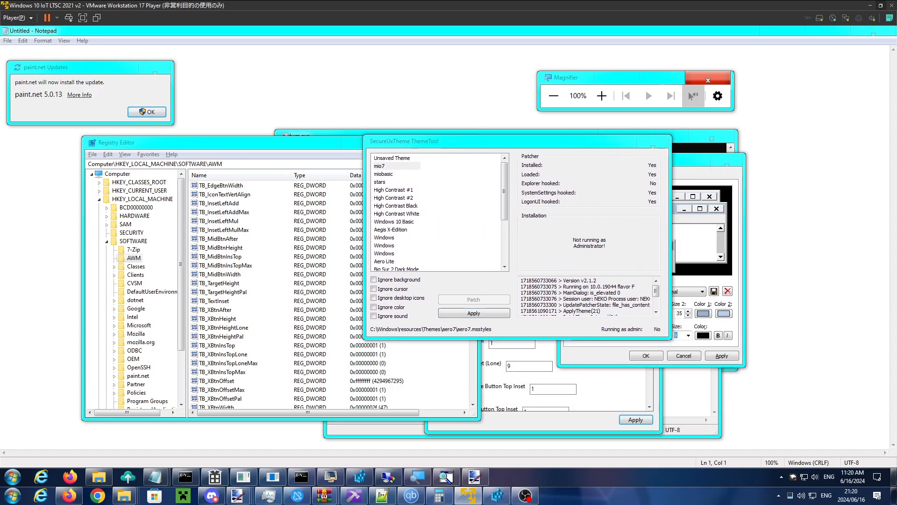
- Show the desktop and merge tete.reg into the registry, approving the elevation and the import
left_click(890, 481)
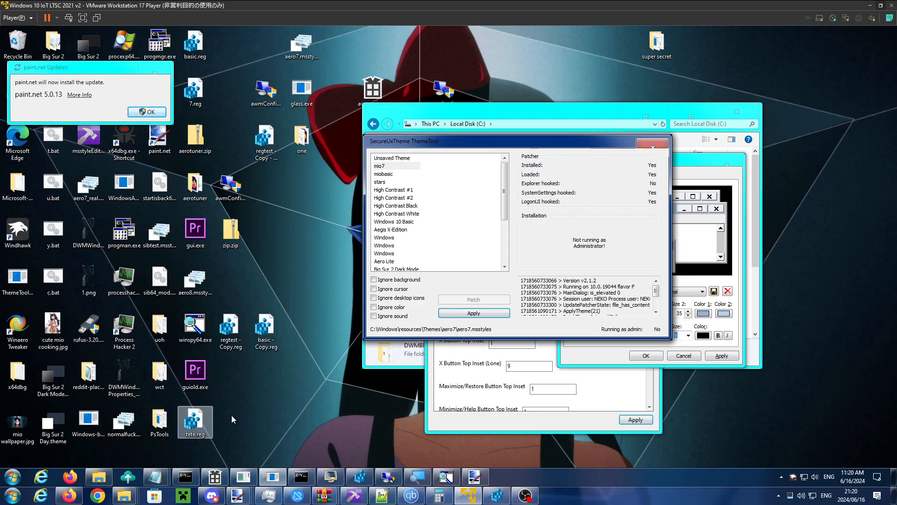
key("super+d")
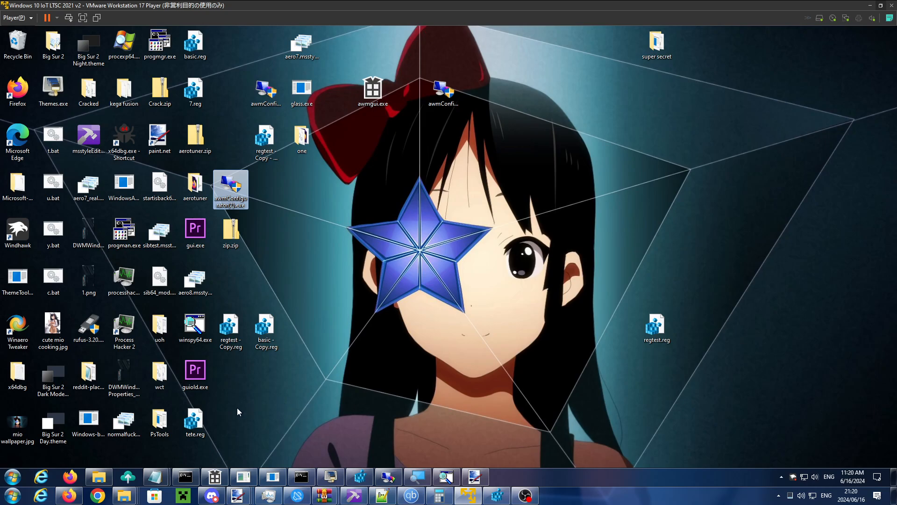
left_click(206, 416)
key("Return")
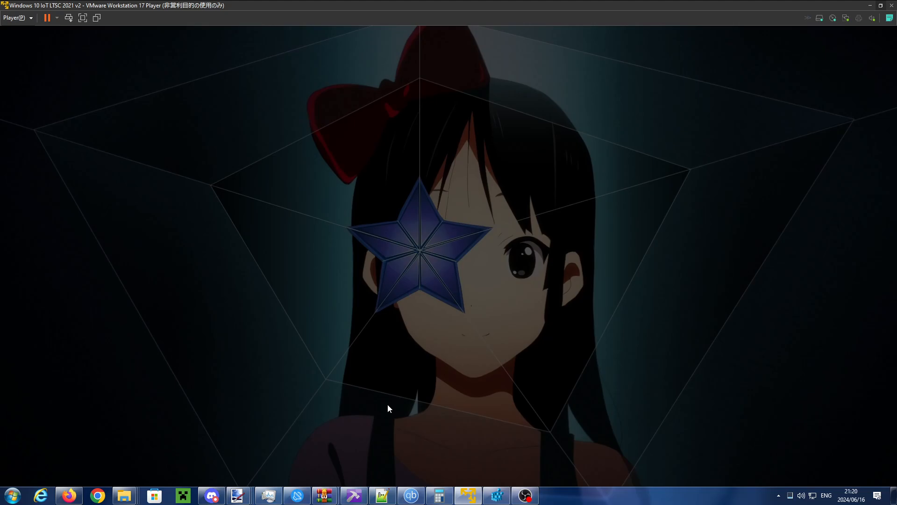
left_click(398, 307)
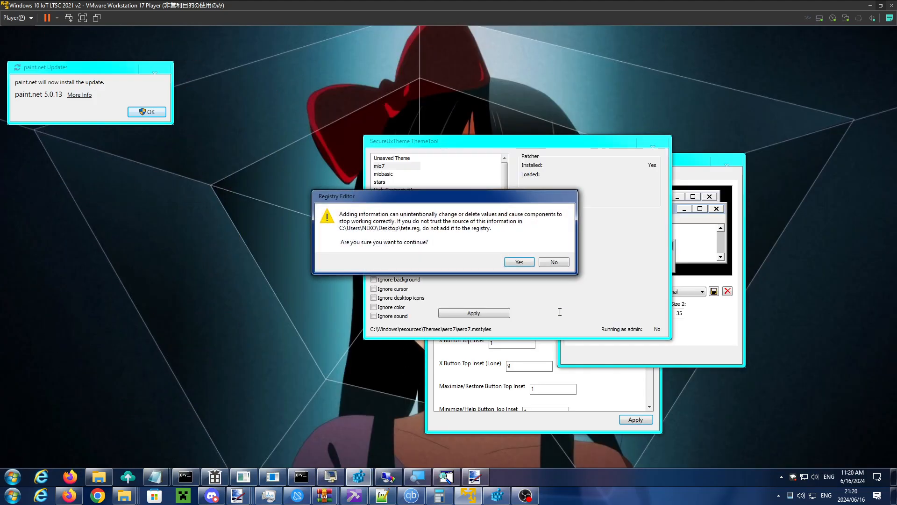
left_click(520, 262)
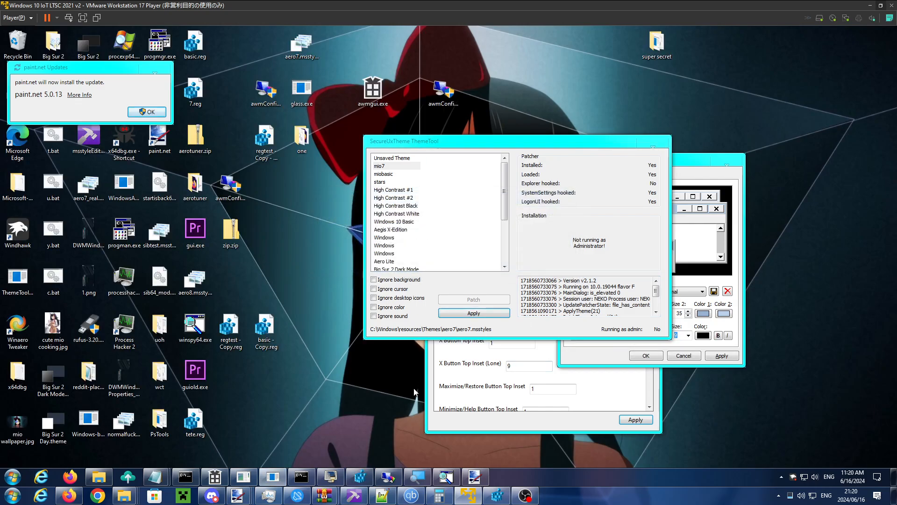
left_click(568, 252)
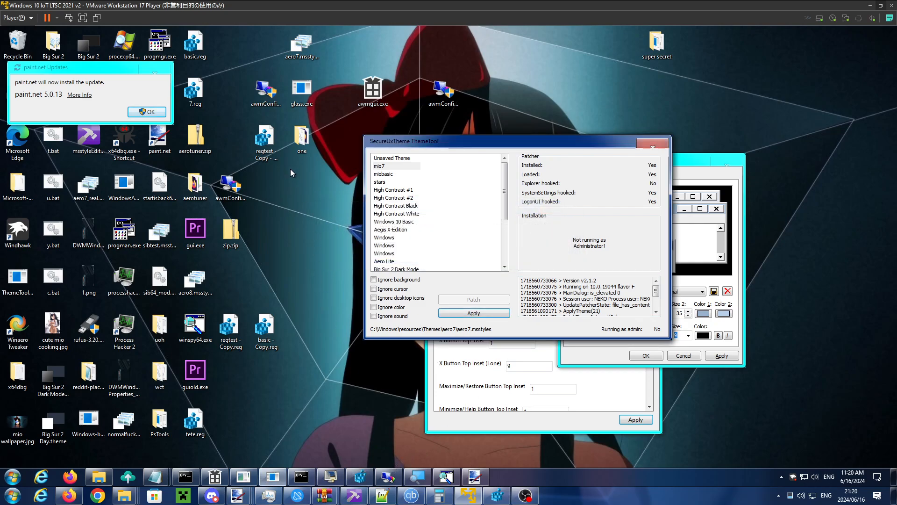
- Launch awmConfigurator(1).exe from the desktop, close the old Configure AWM window, and allow the new instance to make changes
left_click(266, 91)
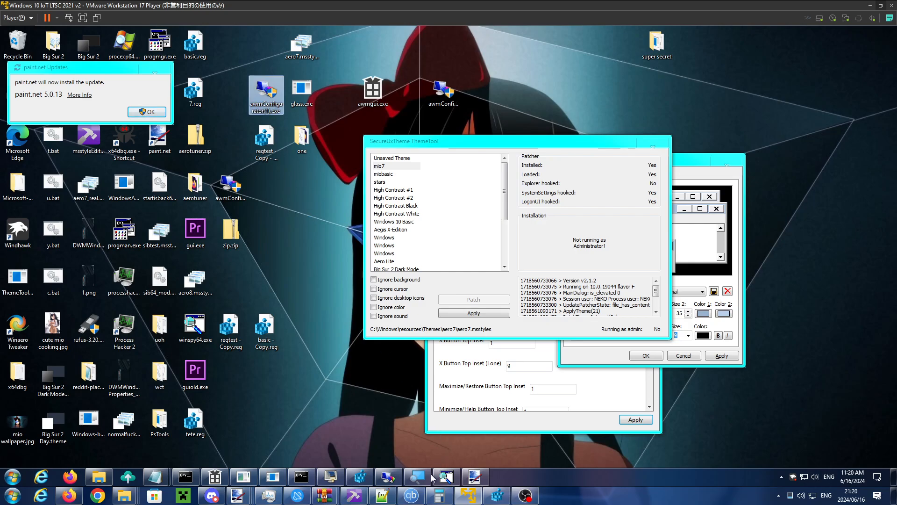
left_click(388, 476)
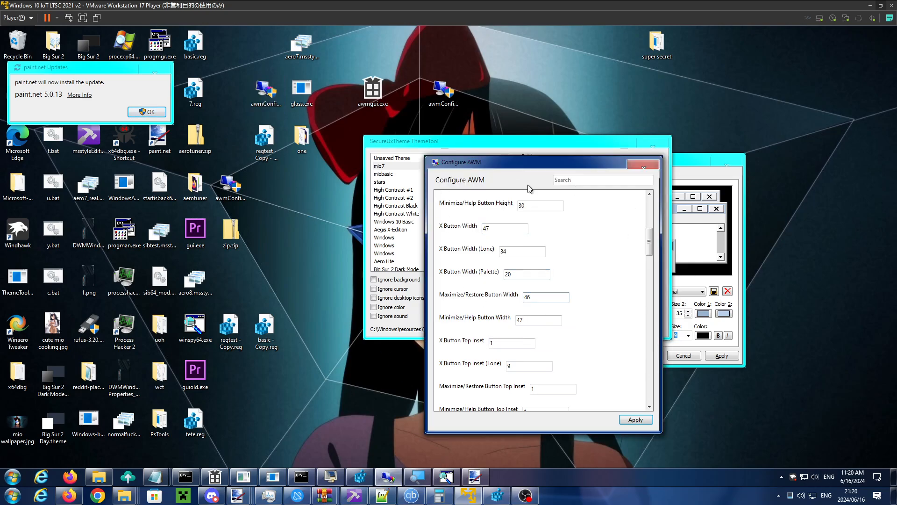
left_click_drag(528, 167, 284, 168)
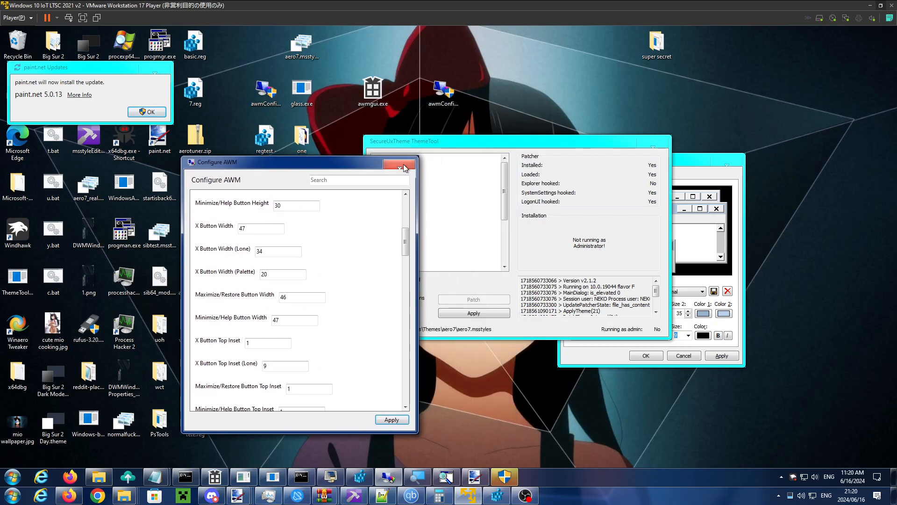
left_click(405, 167)
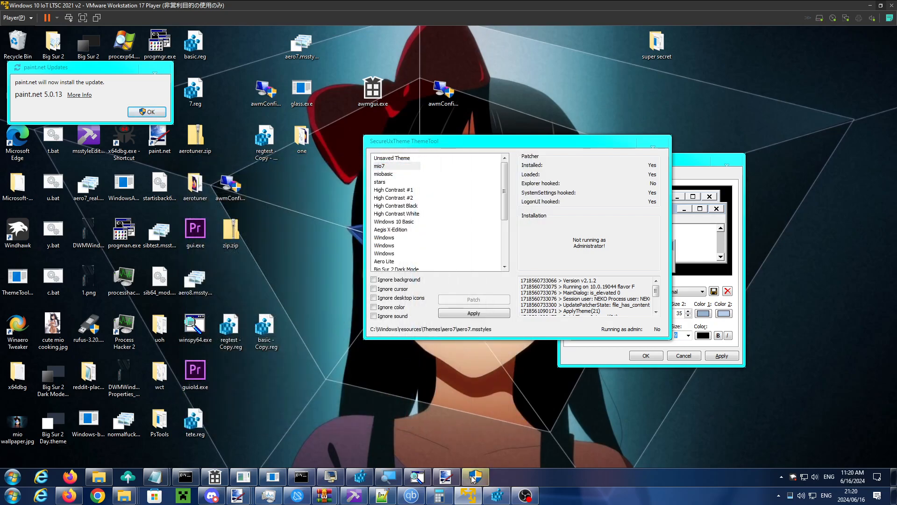
left_click(474, 477)
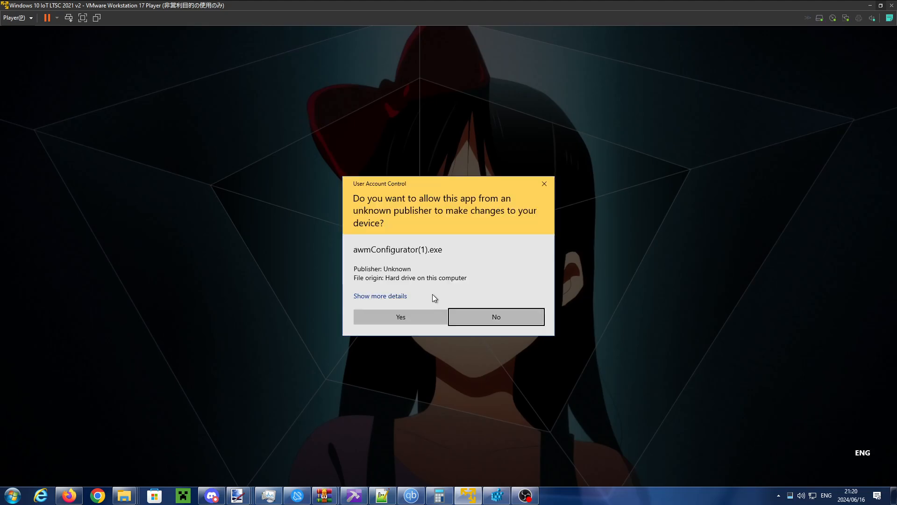
left_click(420, 316)
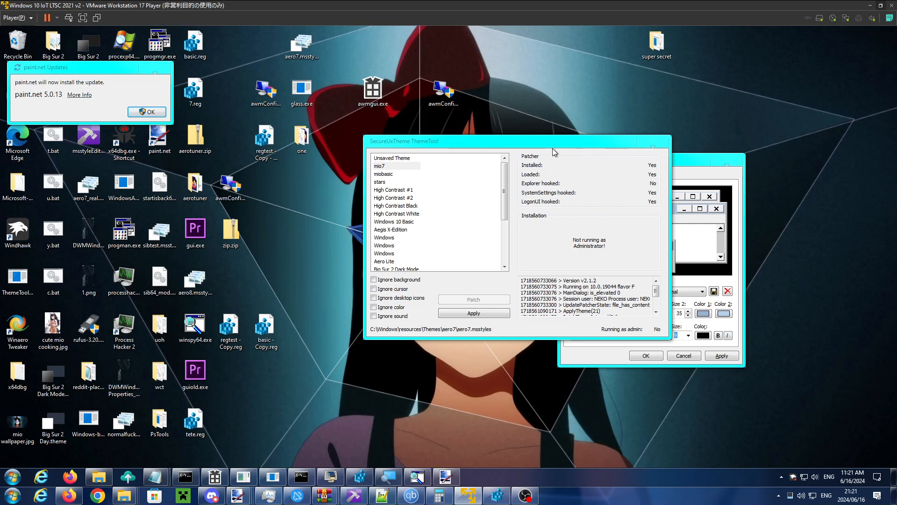
- Move Appearance Properties and the ThemeTool window apart so both titlebars are fully exposed
left_click_drag(684, 163, 711, 147)
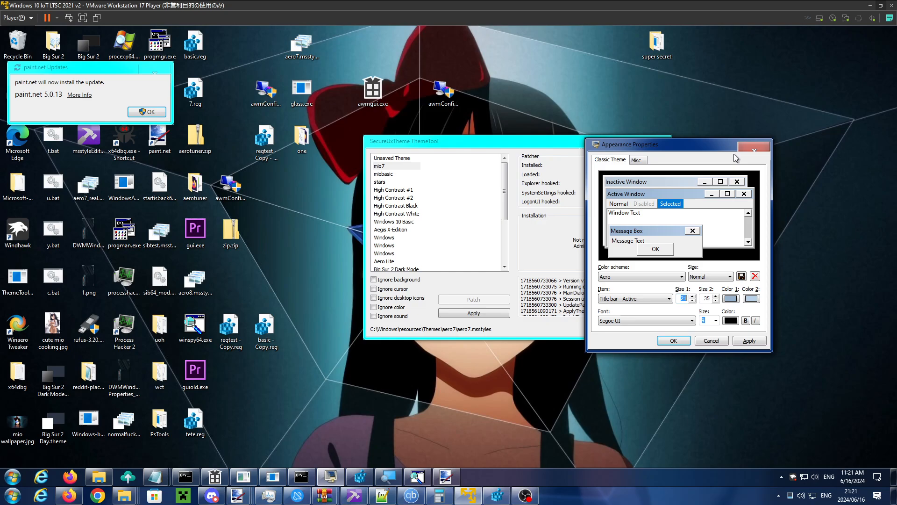
left_click_drag(636, 152, 682, 162)
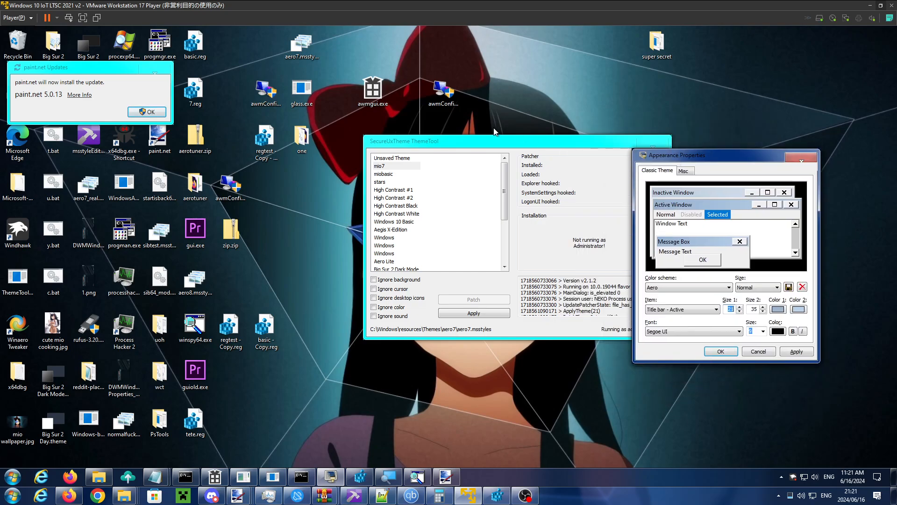
left_click_drag(501, 146, 449, 129)
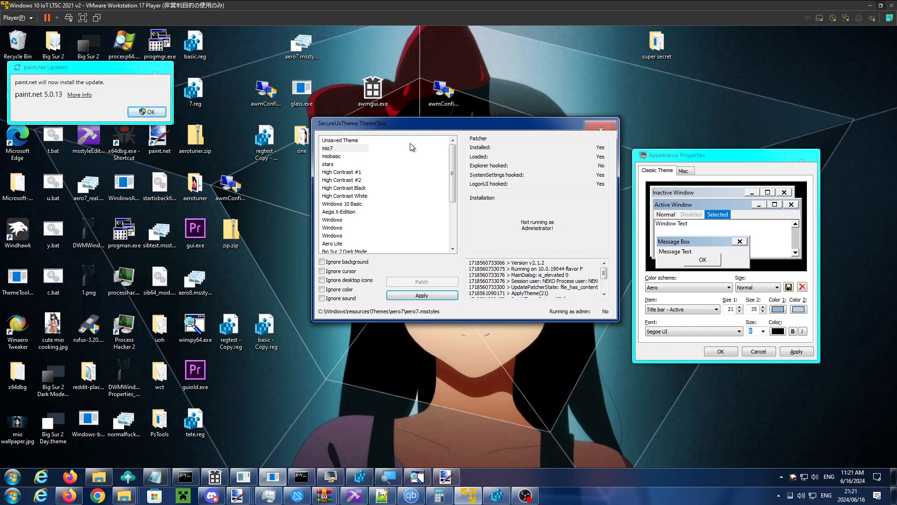
- Launch the AWM configurator from its desktop shortcut to reopen Configure AWM
left_click(261, 102)
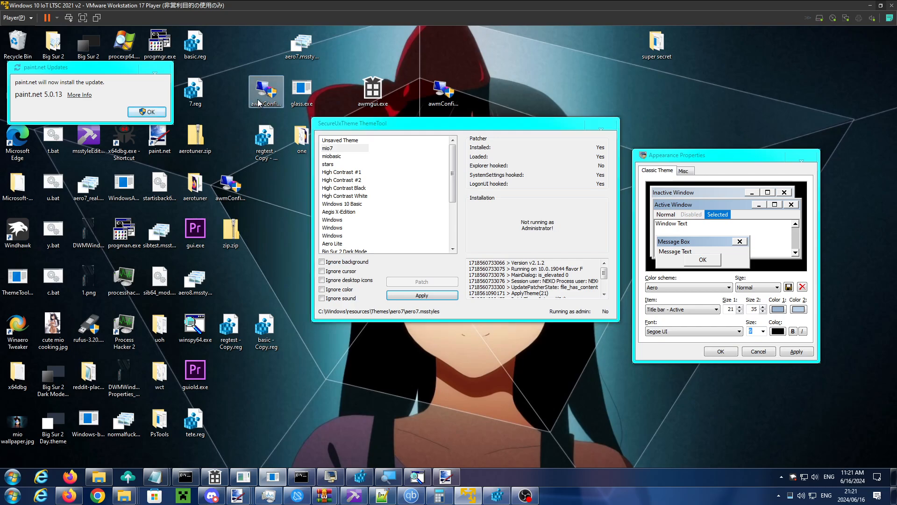
left_click(237, 189)
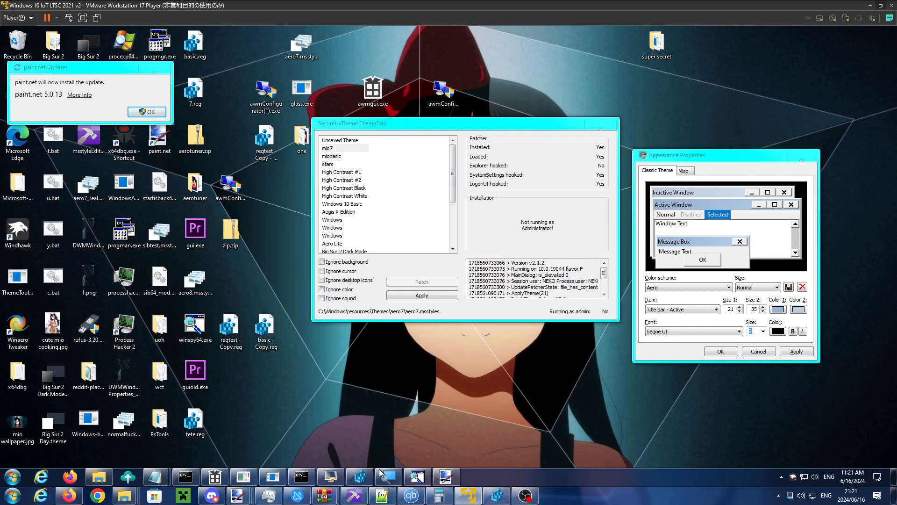
left_click_drag(105, 52, 436, 77)
mouse_move(580, 131)
left_mouse_down()
mouse_move(580, 146)
mouse_move(580, 130)
left_mouse_up()
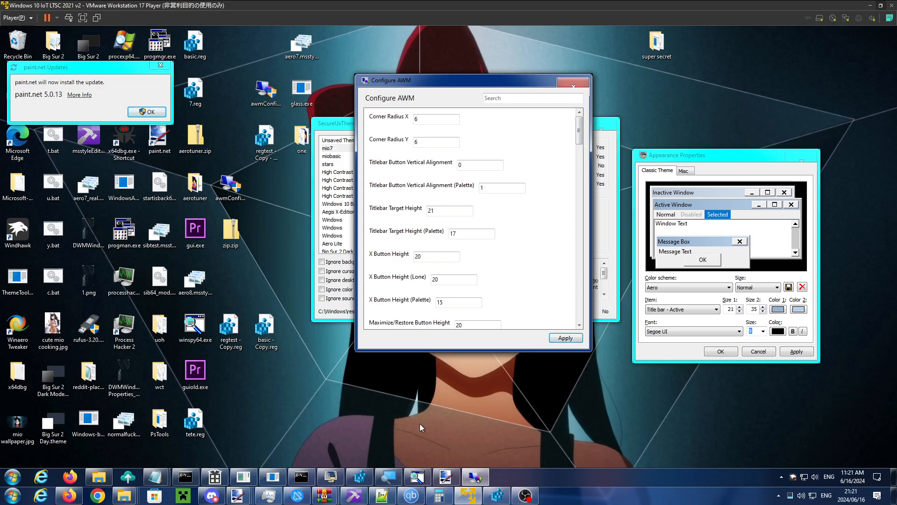
- Activate Appearance Properties, ThemeTool and paint.net Updates in turn and move Configure AWM aside to compare their titlebars
left_click(705, 155)
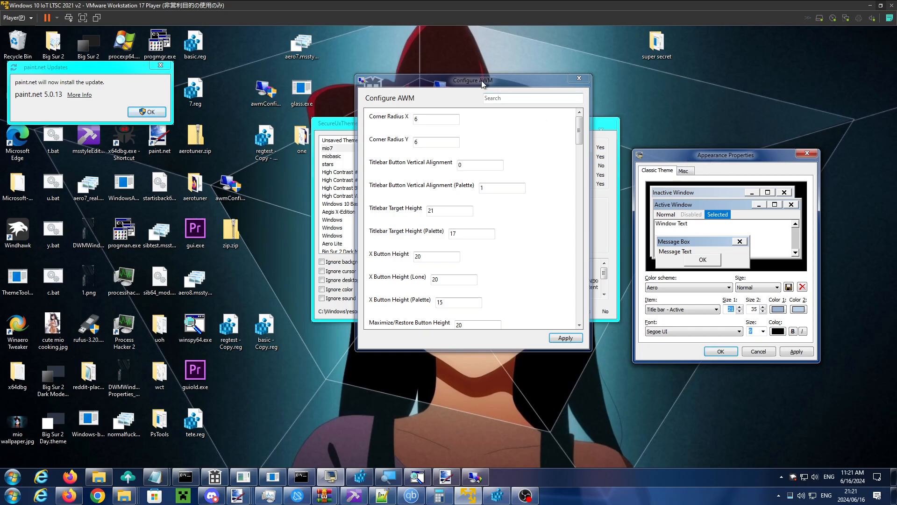
left_click_drag(484, 81, 588, 137)
left_click(383, 122)
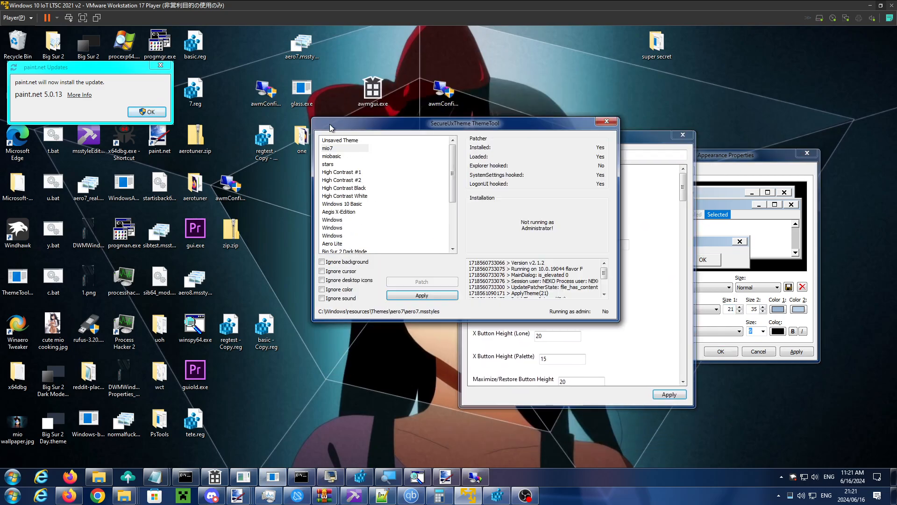
left_click(74, 68)
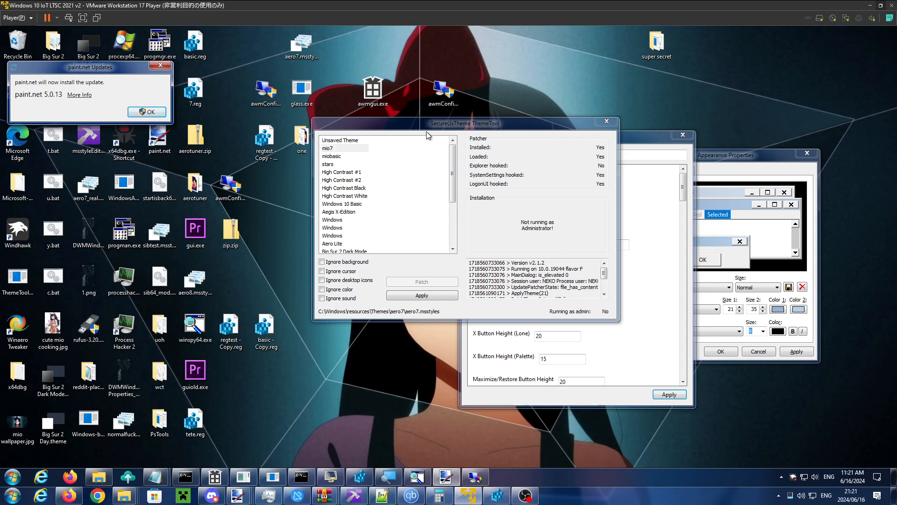
- Arrange the ThemeTool, Configure AWM and Appearance Properties windows across the desktop, keeping Configure AWM between the other two
left_click_drag(427, 130, 370, 121)
left_click_drag(597, 147, 499, 139)
left_click_drag(697, 157, 683, 141)
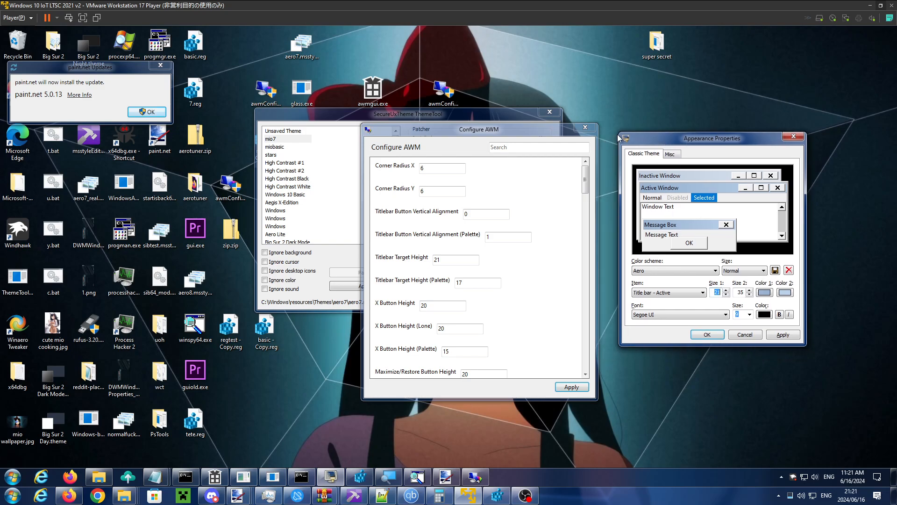
left_click_drag(479, 131, 596, 79)
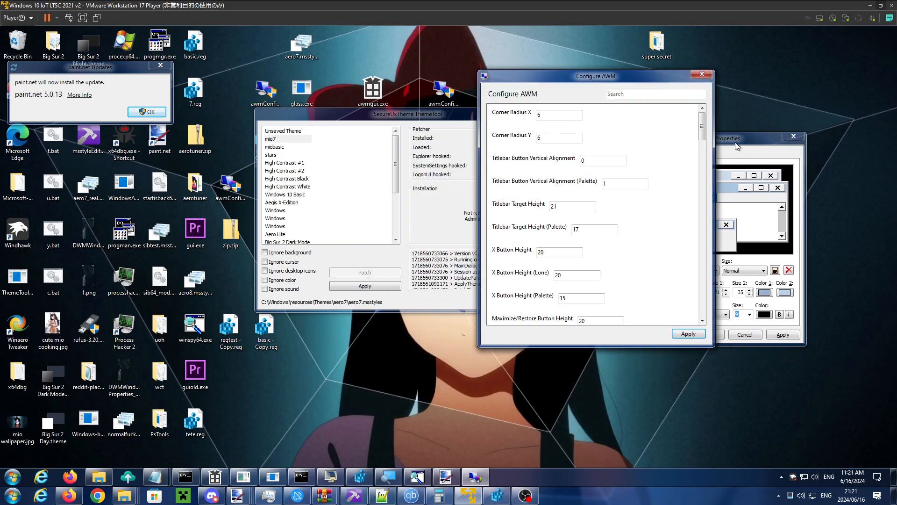
left_click_drag(748, 138, 790, 125)
left_click(601, 77)
left_click_drag(602, 78, 491, 81)
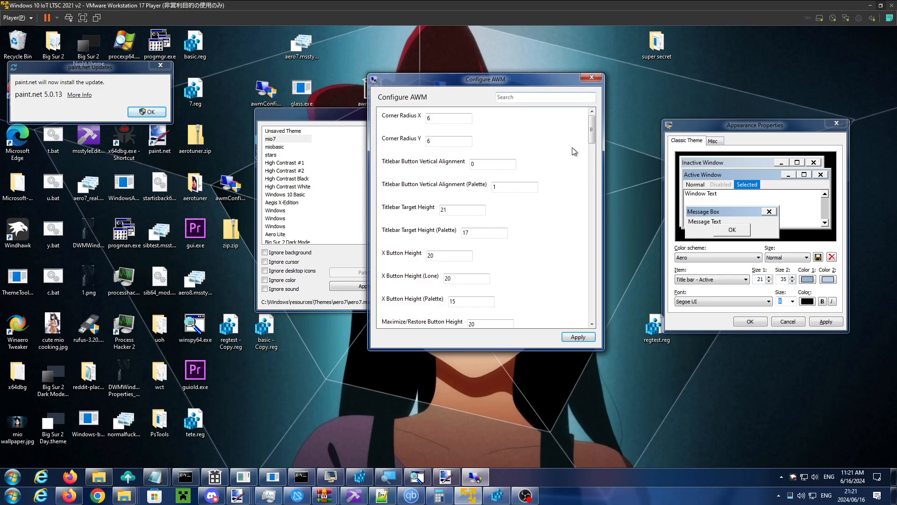
- Set Text Horizontal Alignment to 0 in Configure AWM, apply it, and activate Appearance Properties
left_click_drag(591, 133, 591, 316)
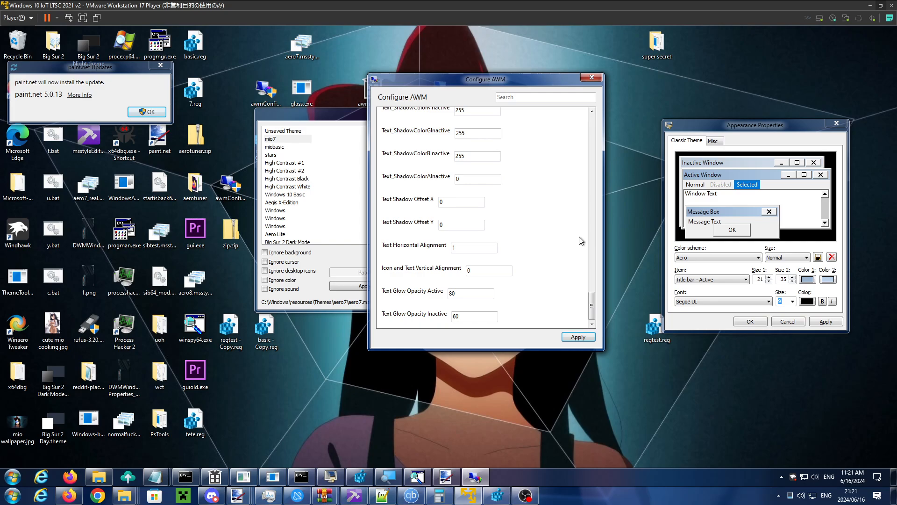
double_click(458, 247)
left_click(588, 338)
left_click(737, 127)
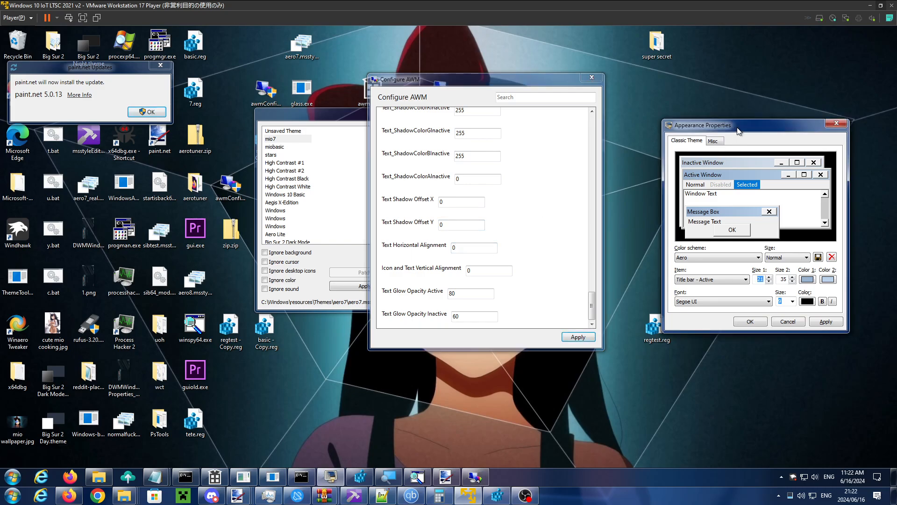
- Move Configure AWM and activate ThemeTool, paint.net Updates and Appearance Properties to examine the title text alignment
left_click_drag(486, 84, 448, 156)
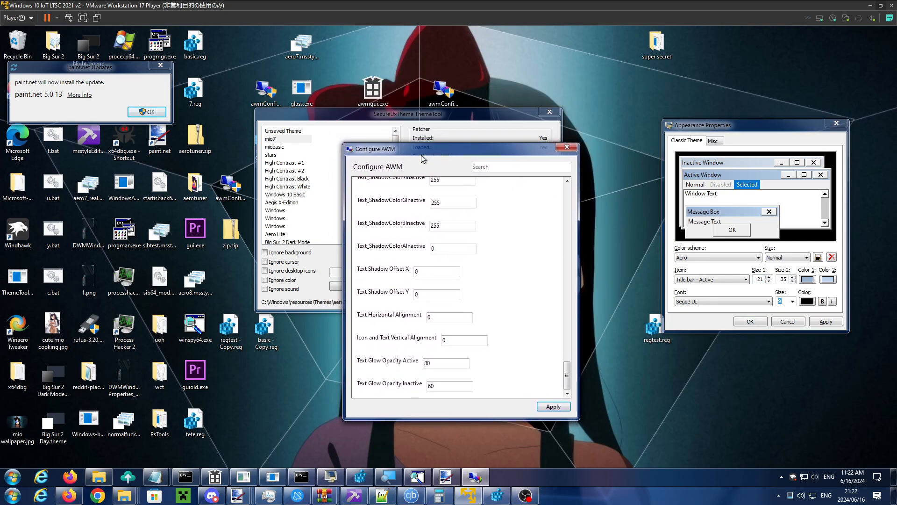
left_click(307, 123)
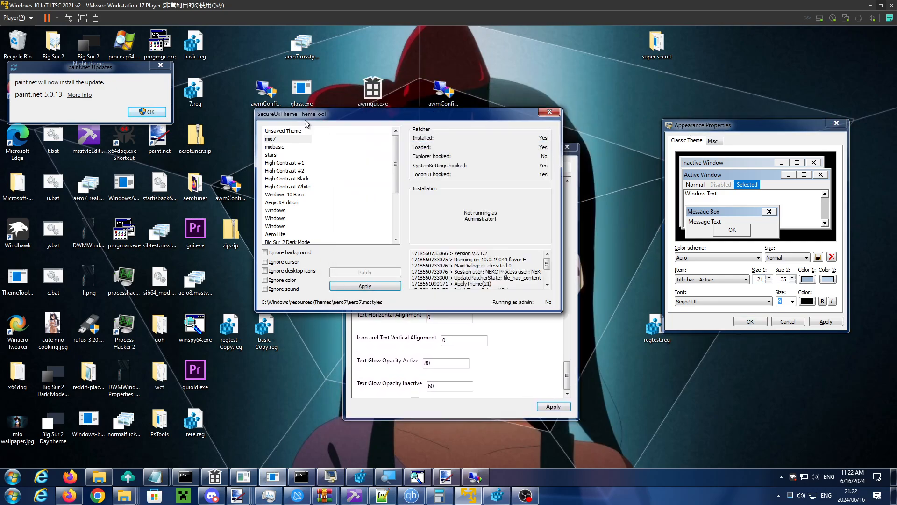
left_click(62, 72)
left_click_drag(710, 130, 707, 130)
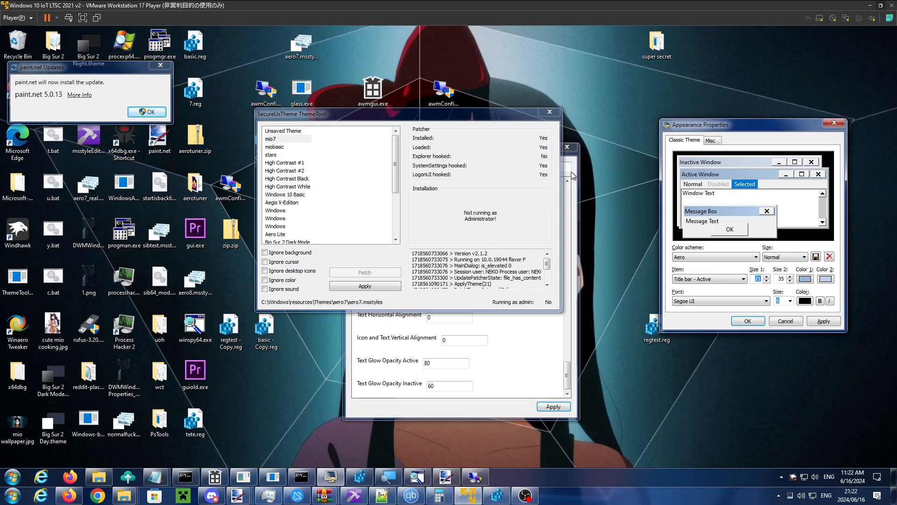
- Set Text Horizontal Alignment to 1, apply it, and activate Appearance Properties and ThemeTool to check their titles
left_click(506, 333)
left_click_drag(435, 318, 365, 319)
type("1")
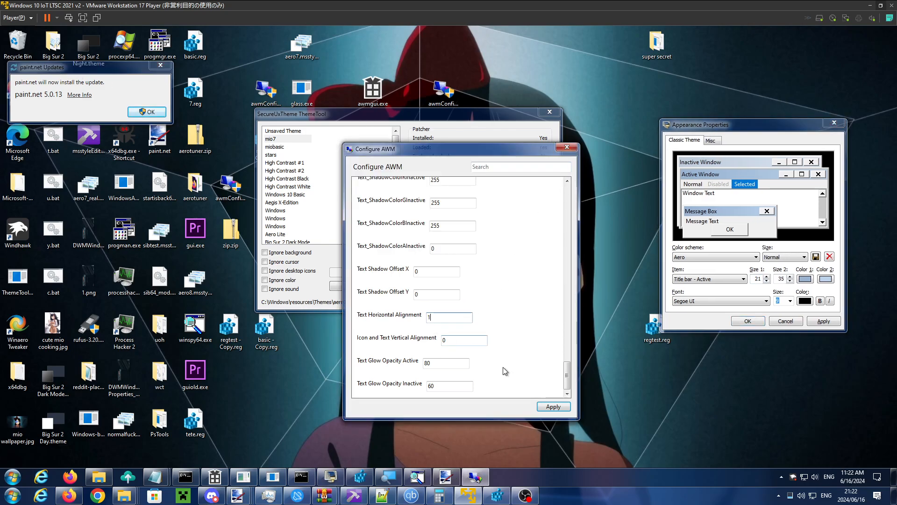
left_click(546, 406)
left_click(710, 131)
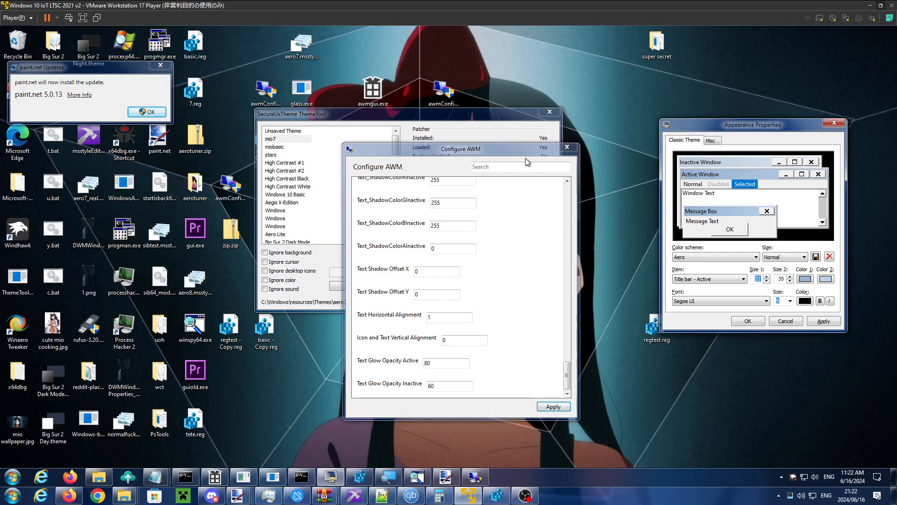
left_click(415, 113)
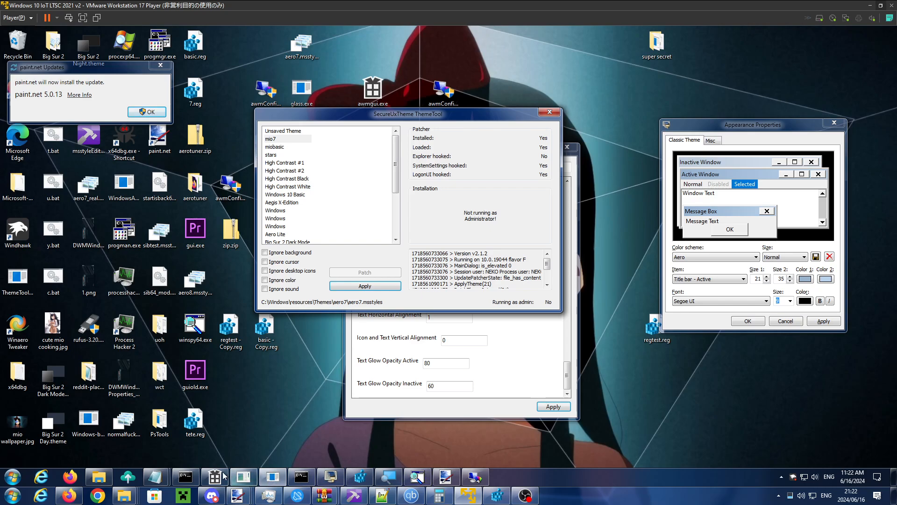
- Bring up the maximized and the smaller Notepad windows, then reposition and narrow the smaller one to examine its title
left_click(158, 477)
left_click(139, 445)
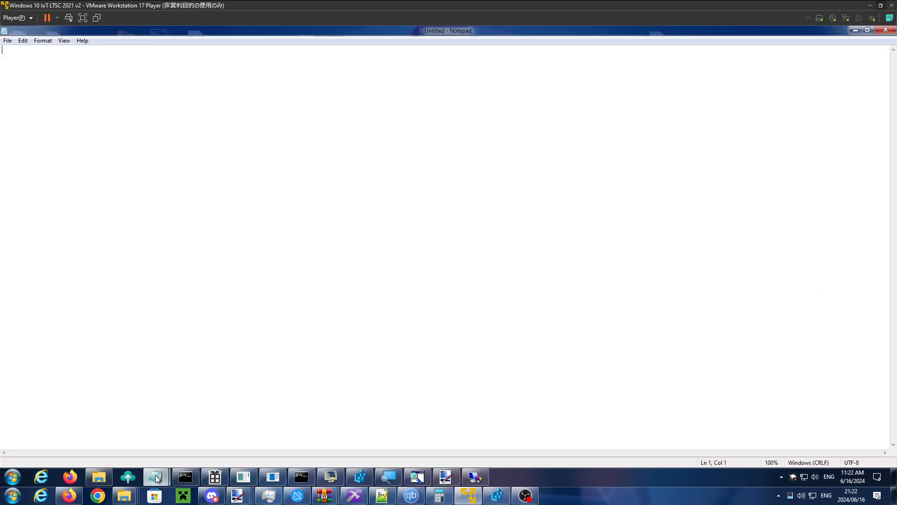
left_click(213, 443)
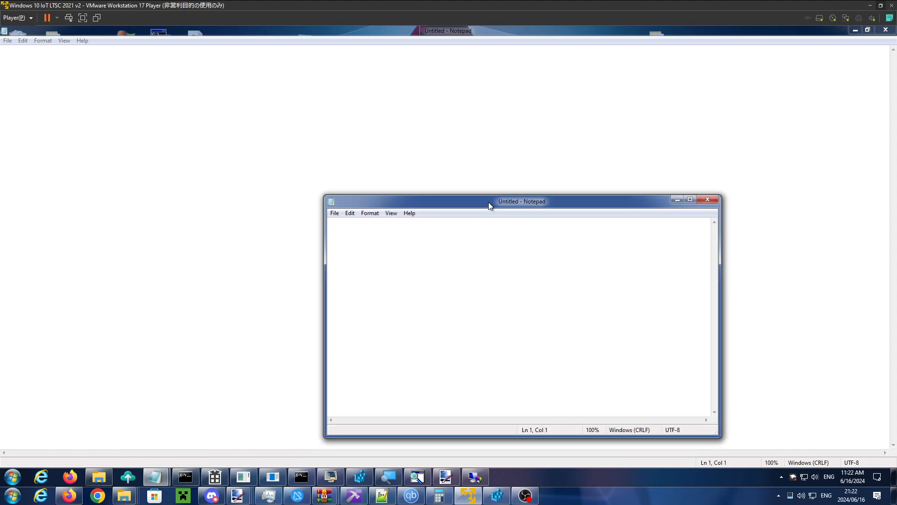
left_click_drag(489, 203, 508, 156)
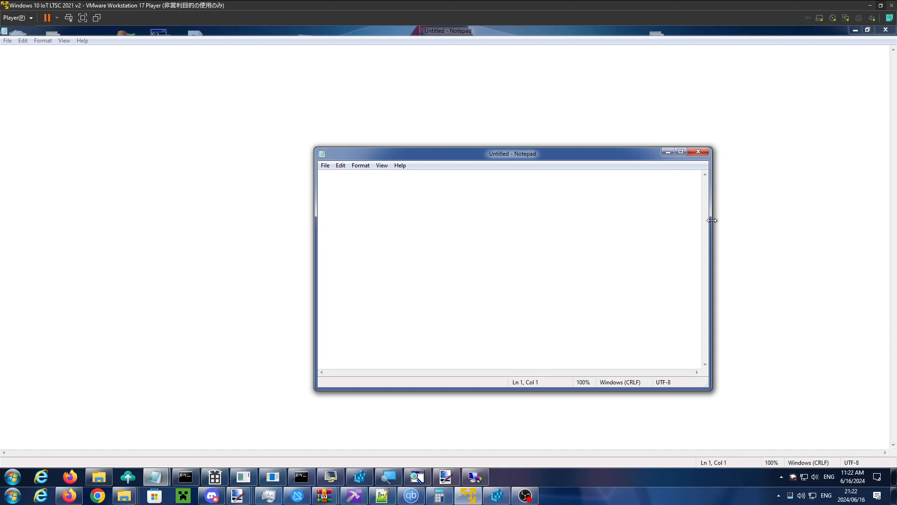
left_click_drag(712, 220, 460, 223)
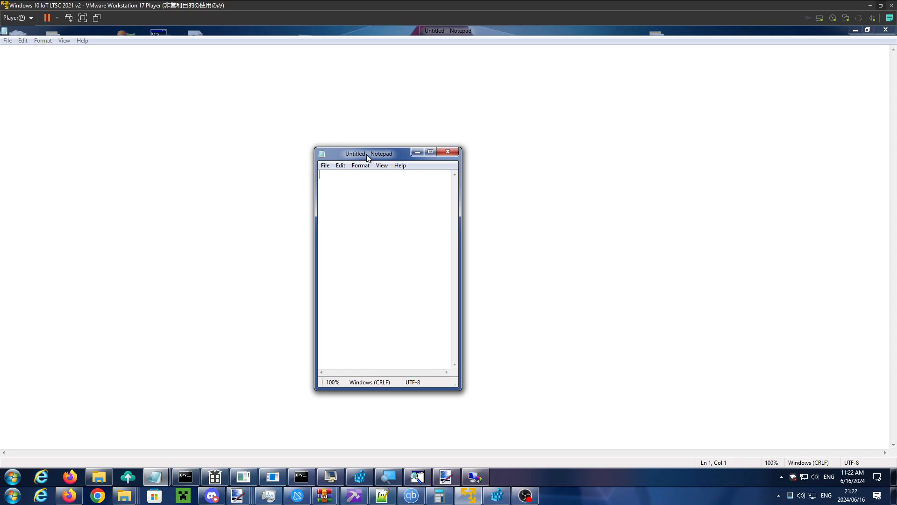
left_click_drag(368, 158, 392, 156)
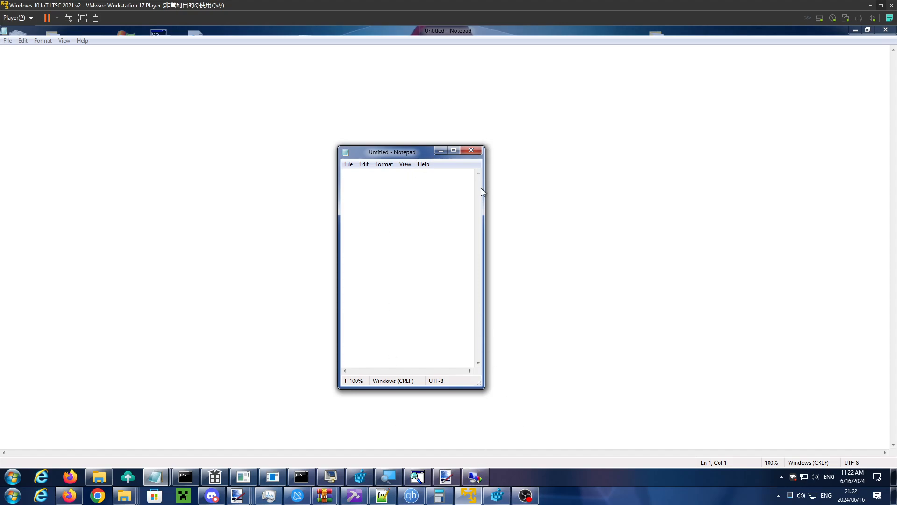
mouse_move(483, 189)
left_mouse_down()
mouse_move(492, 190)
mouse_move(480, 190)
left_mouse_up()
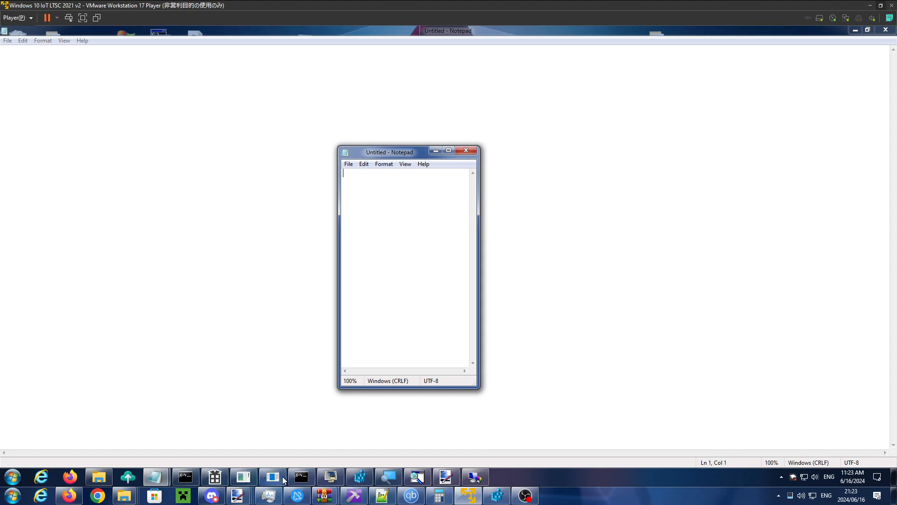
- Switch to Configure AWM, place it beside the small Notepad window, and apply a Text Horizontal Alignment of 3
mouse_move(298, 481)
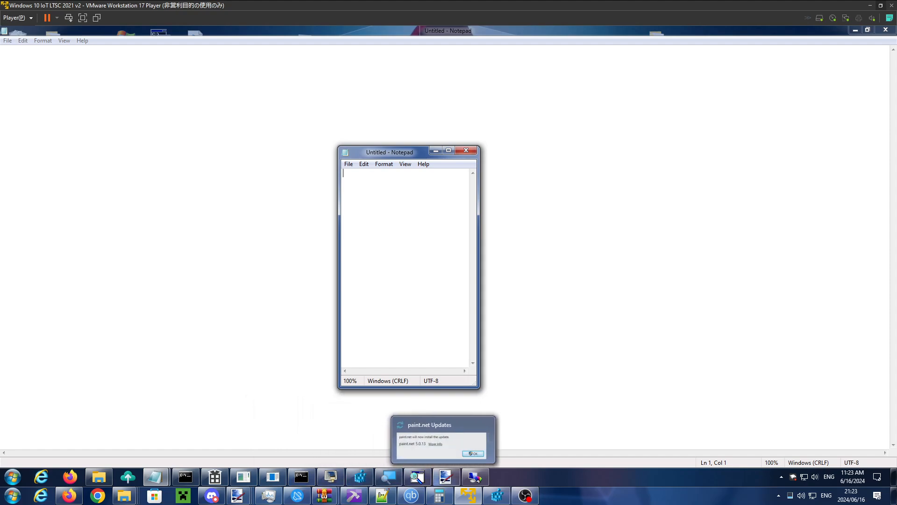
mouse_move(474, 483)
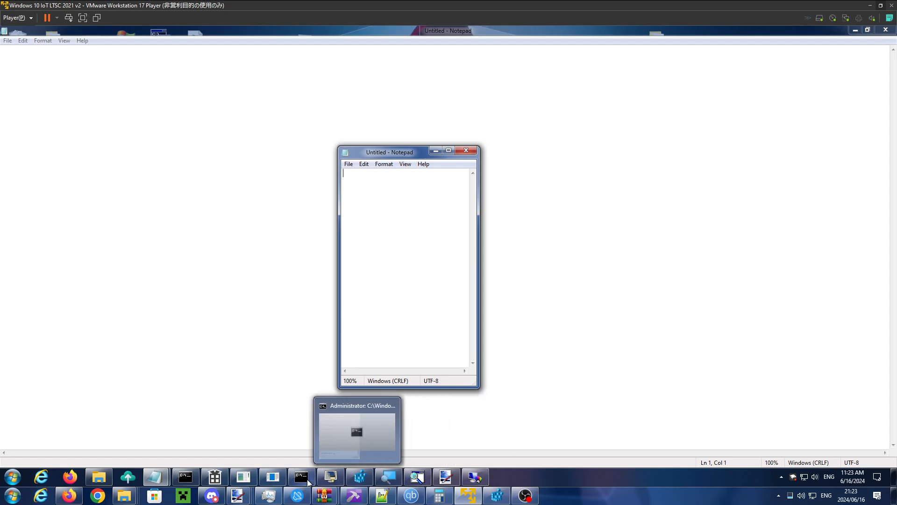
left_click(481, 482)
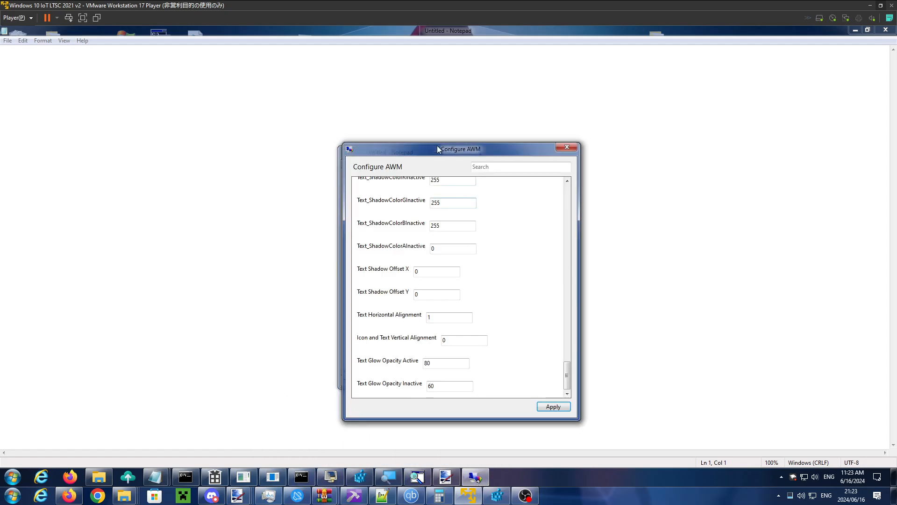
left_click_drag(436, 146, 576, 126)
double_click(588, 298)
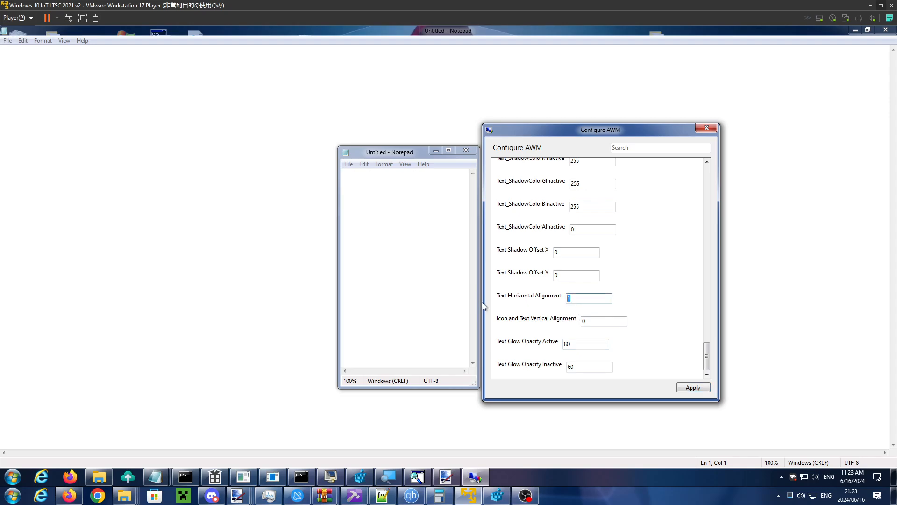
type("3")
left_click(618, 469)
- Activate the small Notepad window and widen it to examine how its title text is positioned
left_click(367, 159)
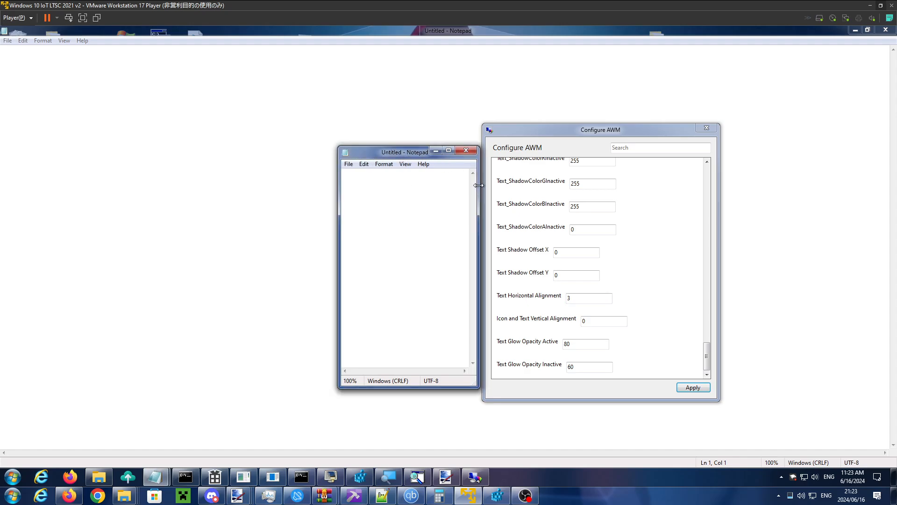
left_click_drag(479, 185, 505, 192)
left_click_drag(502, 192, 557, 219)
- Set Text Horizontal Alignment to 2 in Configure AWM, apply it, and narrow the small Notepad window to check its title
left_click(605, 134)
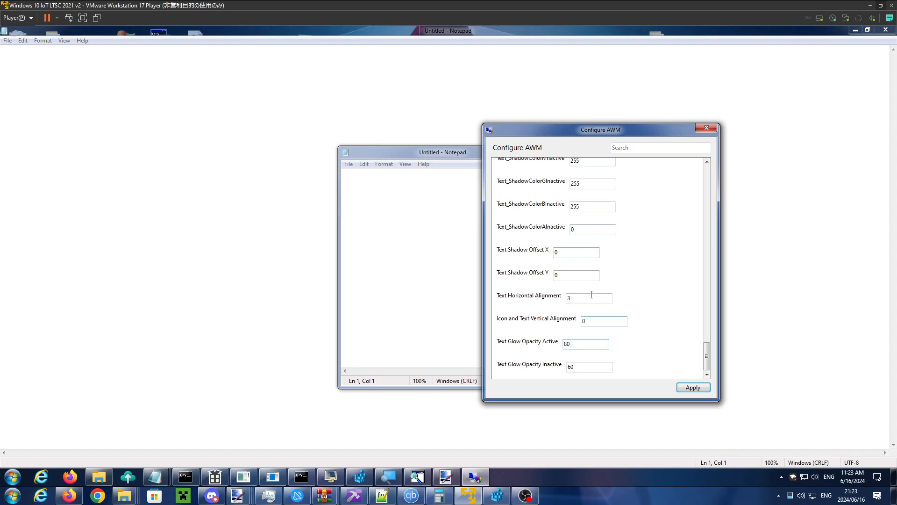
left_click_drag(569, 298, 533, 306)
type("2")
left_click(700, 388)
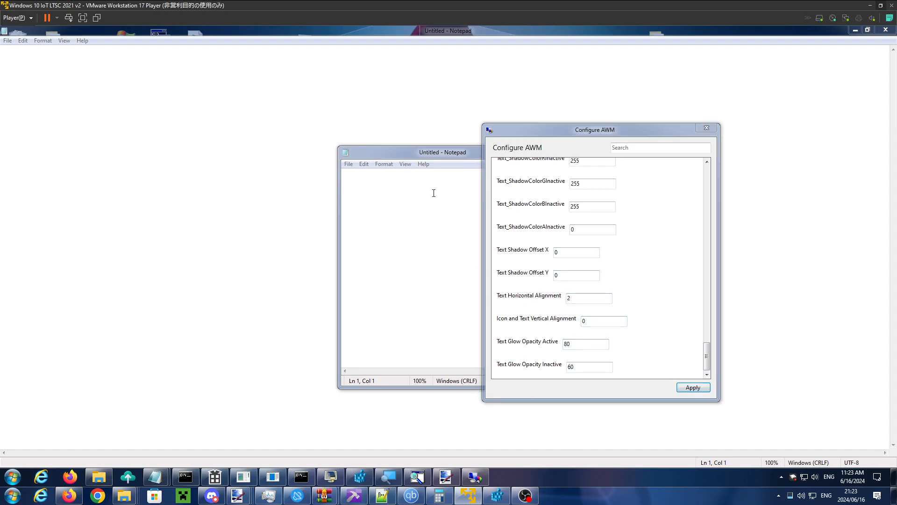
left_click(410, 155)
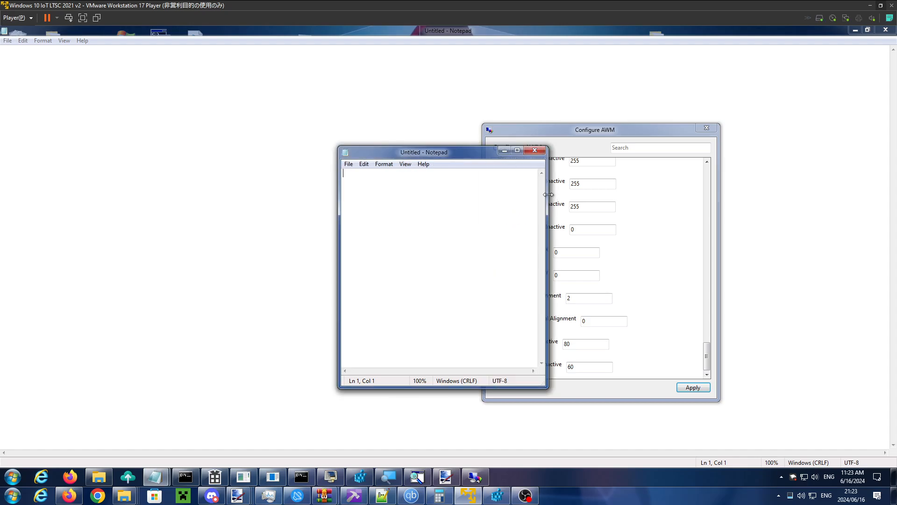
left_click_drag(546, 201, 472, 201)
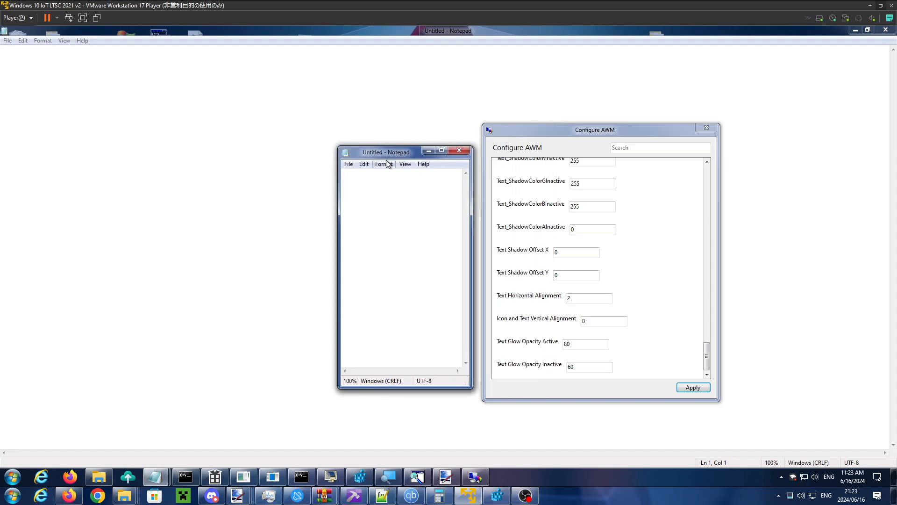
- Enter 4 as the Text Horizontal Alignment in Configure AWM and narrow the small Notepad window up to its title text
left_click(569, 134)
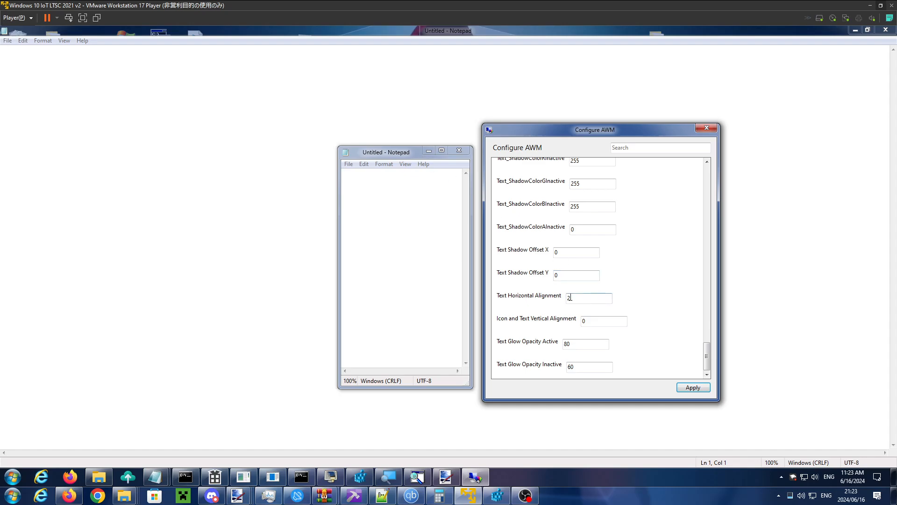
double_click(570, 298)
type("4")
left_click_drag(471, 177, 448, 179)
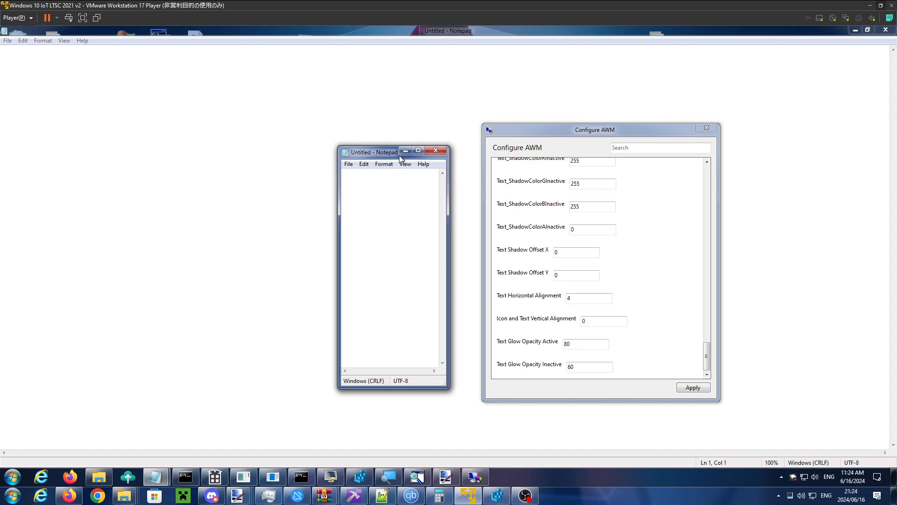
left_click(573, 298)
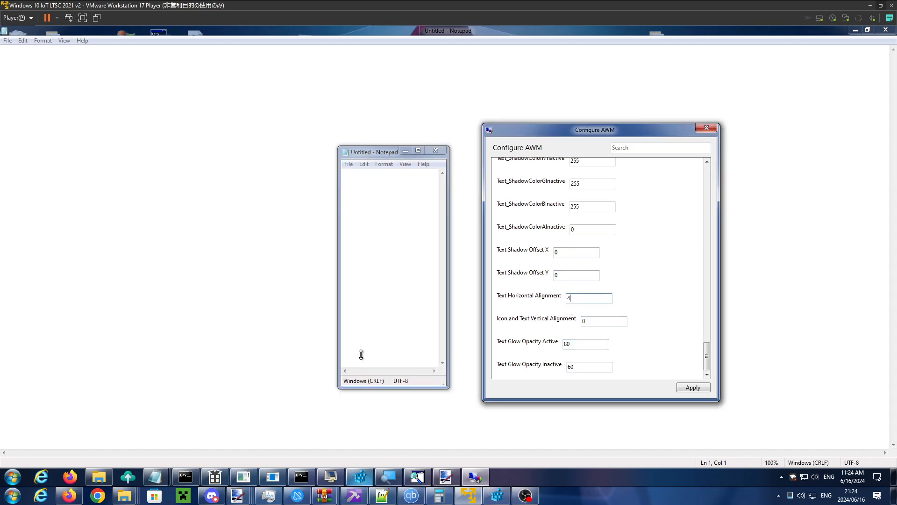
left_click(367, 150)
- Bring up Magnifier, zoom in to 400%, and move its window clear of the small Notepad window's caption buttons
left_click(387, 479)
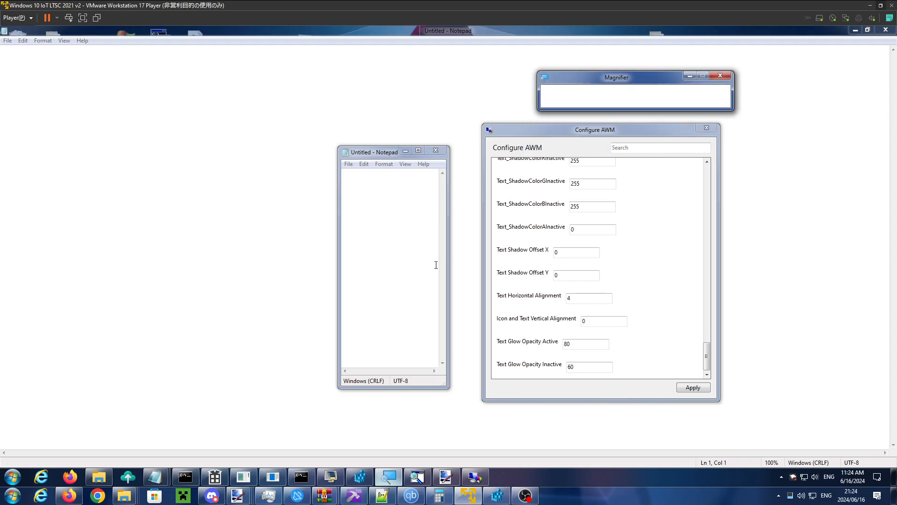
left_click_drag(572, 82, 419, 129)
left_click(449, 138)
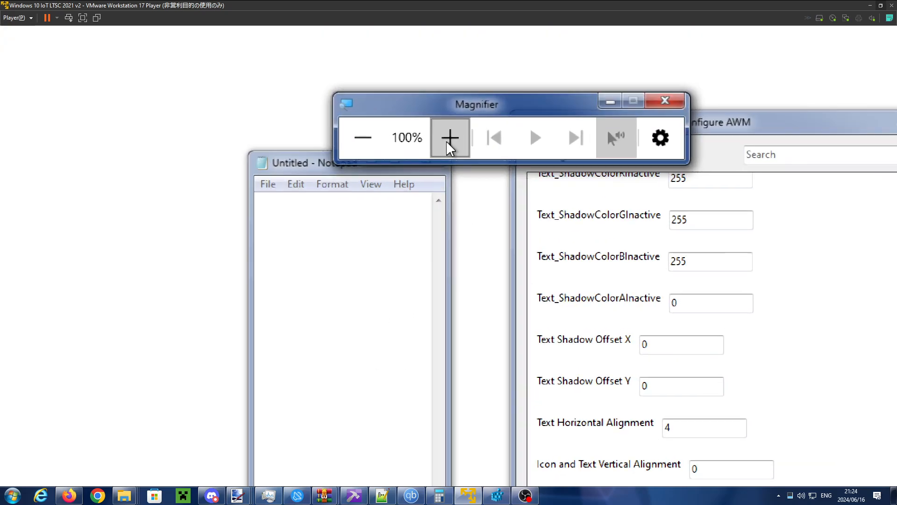
left_click(447, 141)
left_click(451, 146)
left_click(448, 134)
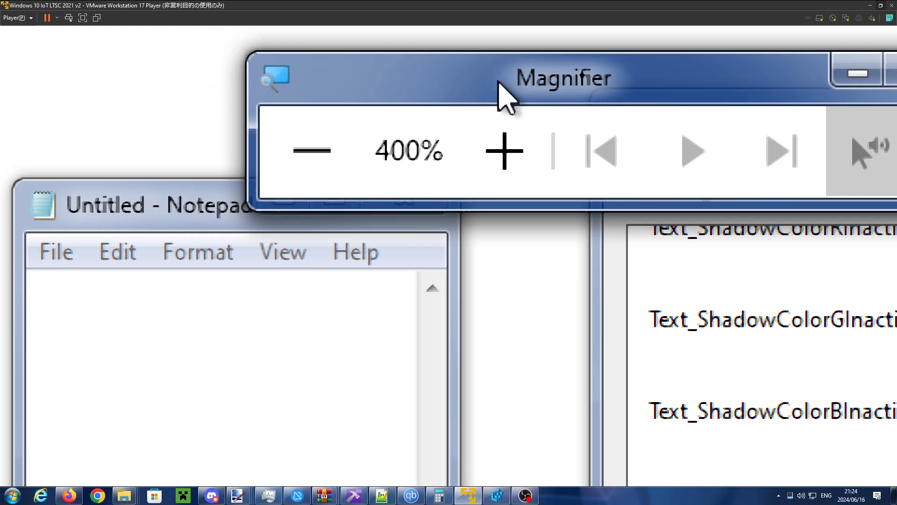
left_click_drag(499, 89, 667, 110)
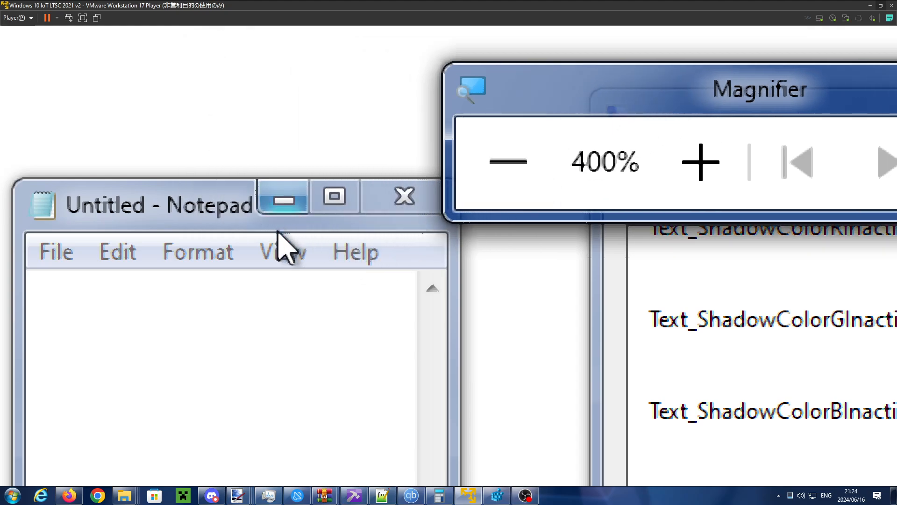
- Activate the magnified Notepad window to examine its title beside the caption buttons, then restore 100% zoom and minimize Magnifier
left_click(285, 235)
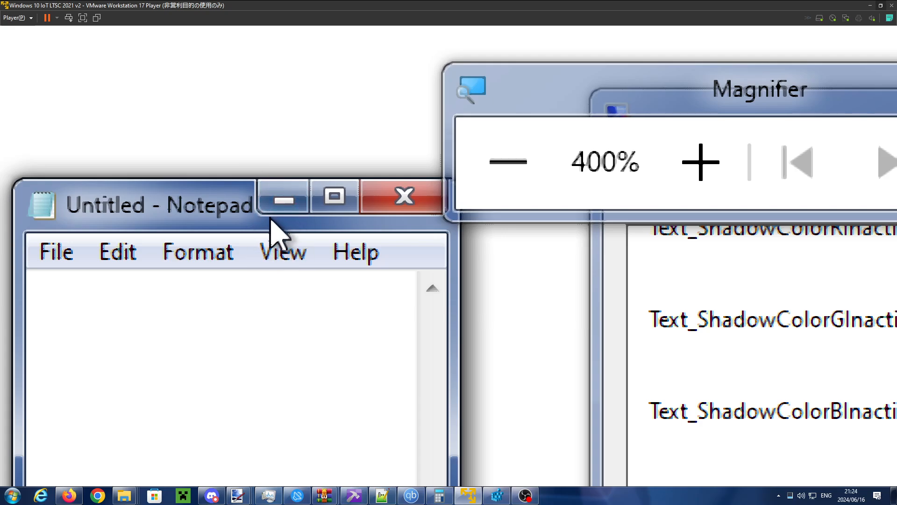
left_click(510, 162)
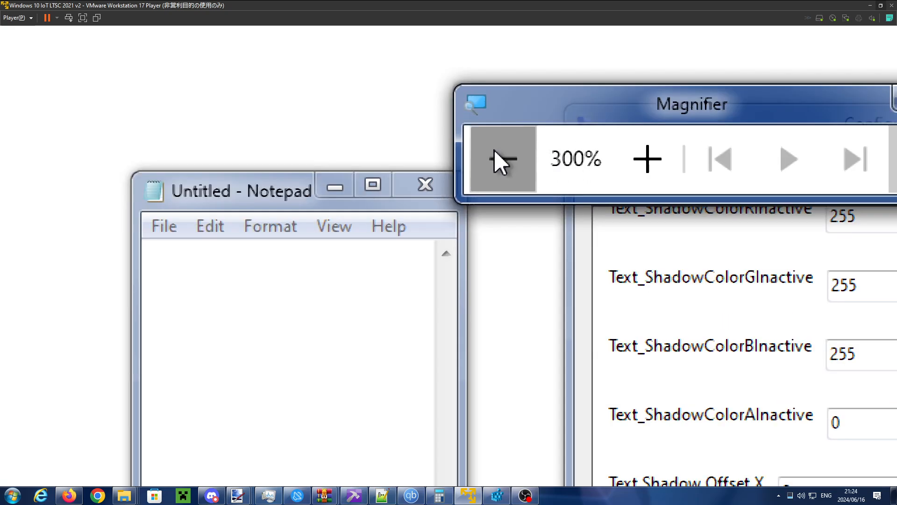
left_click(491, 151)
left_click(490, 150)
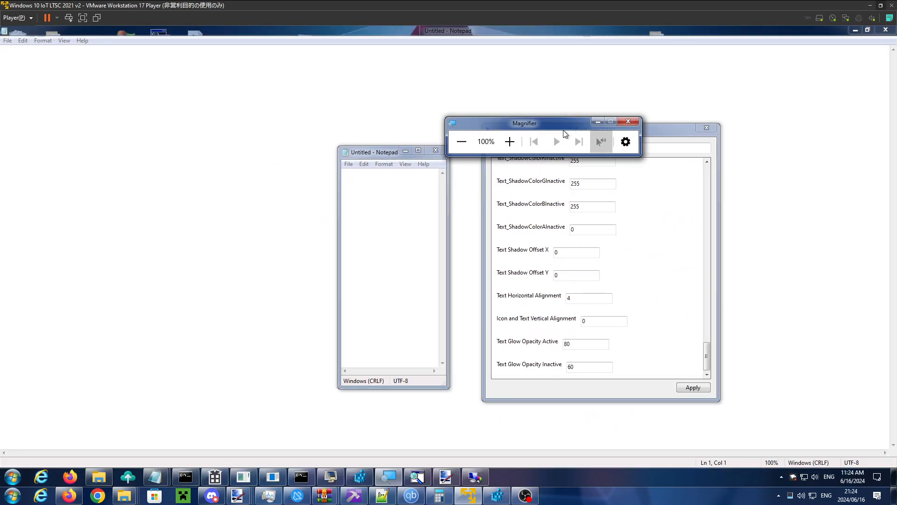
left_click(598, 122)
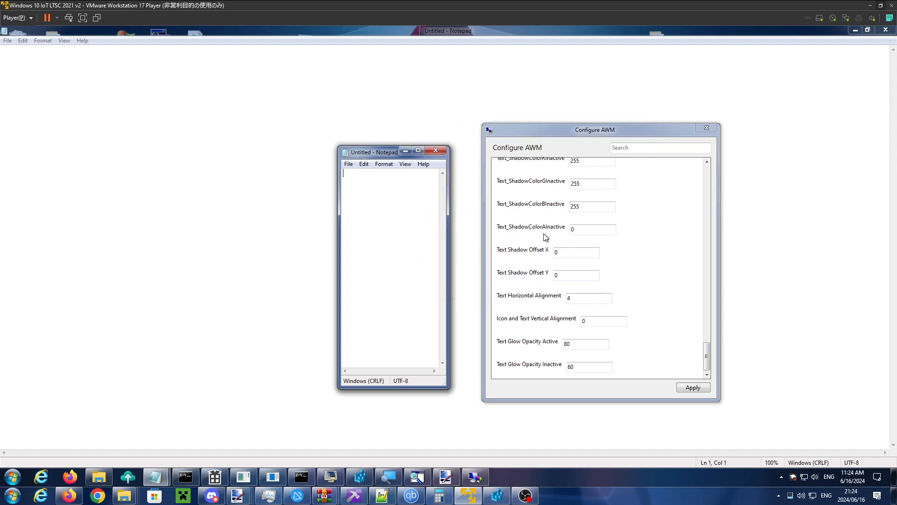
- Apply the Text Horizontal Alignment of 4, then widen and reposition the small Notepad window to examine its title
left_click(577, 296)
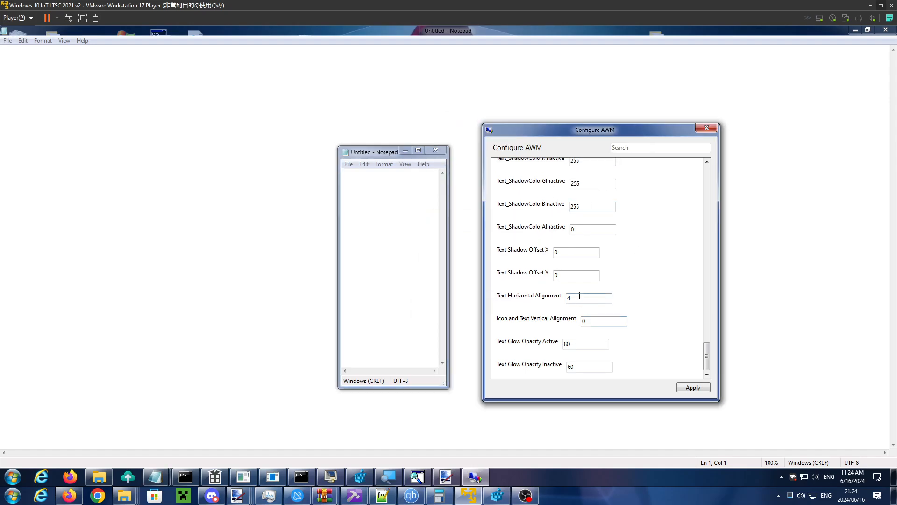
left_click(694, 388)
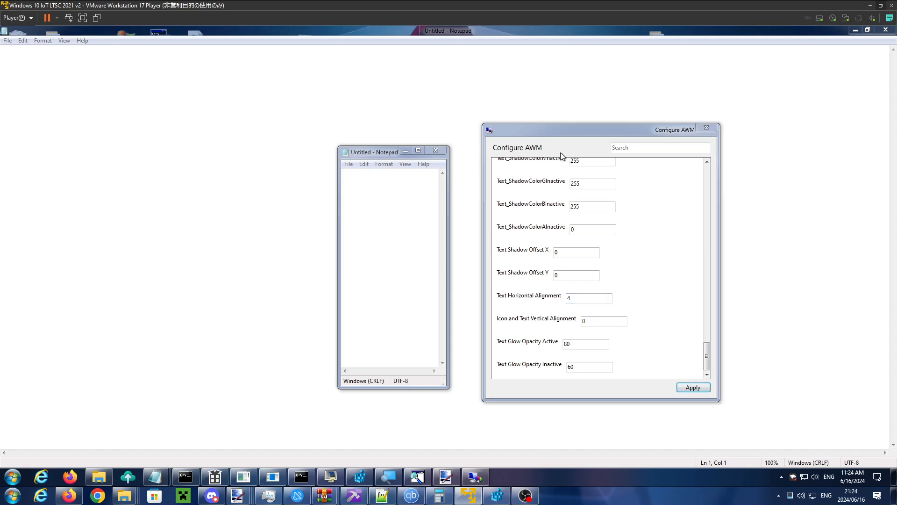
left_click_drag(447, 207, 562, 207)
left_click_drag(467, 150, 350, 120)
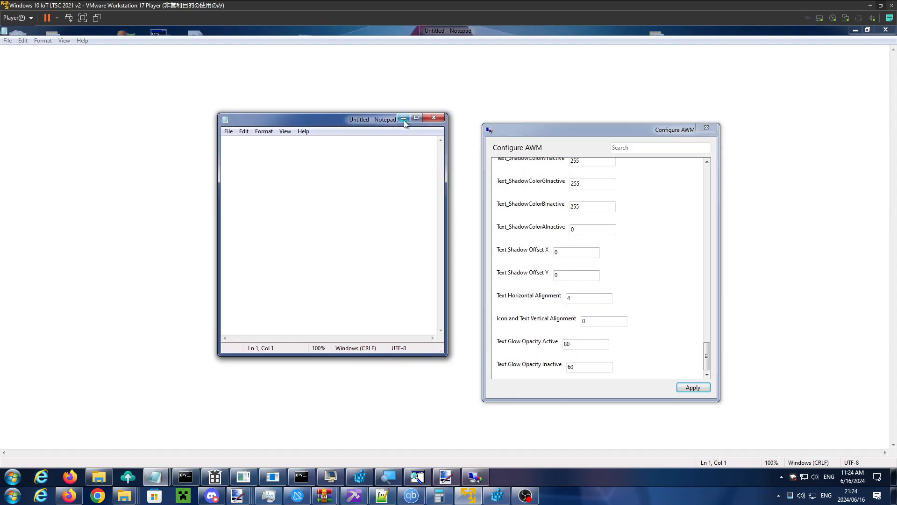
- Set Text Horizontal Alignment to 0 in Configure AWM, apply it, and place the Configure AWM and small Notepad windows side by side
left_click_drag(603, 135, 551, 146)
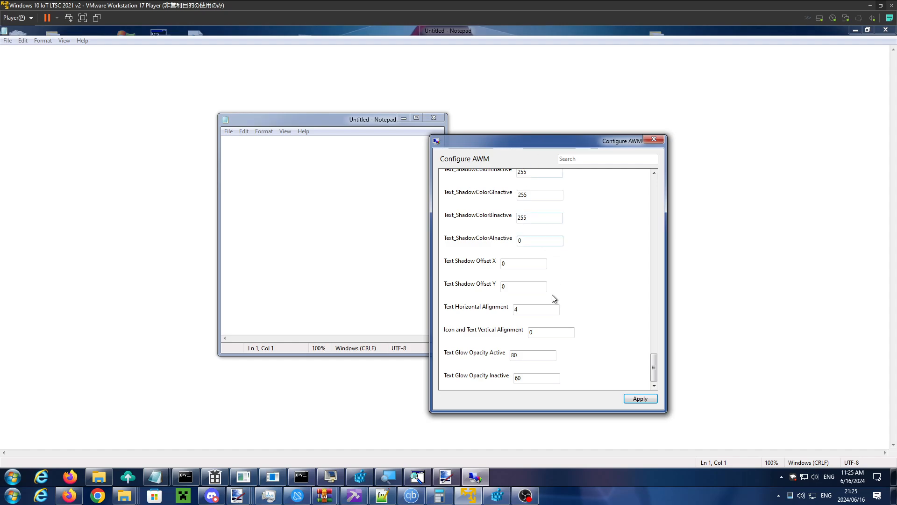
double_click(517, 310)
type("0")
left_click(638, 398)
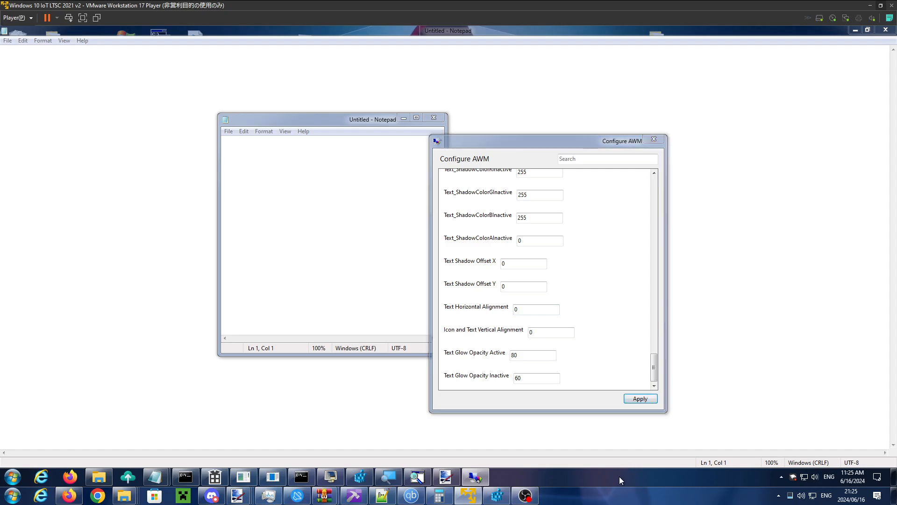
left_click_drag(562, 143, 623, 147)
left_click_drag(366, 121, 403, 126)
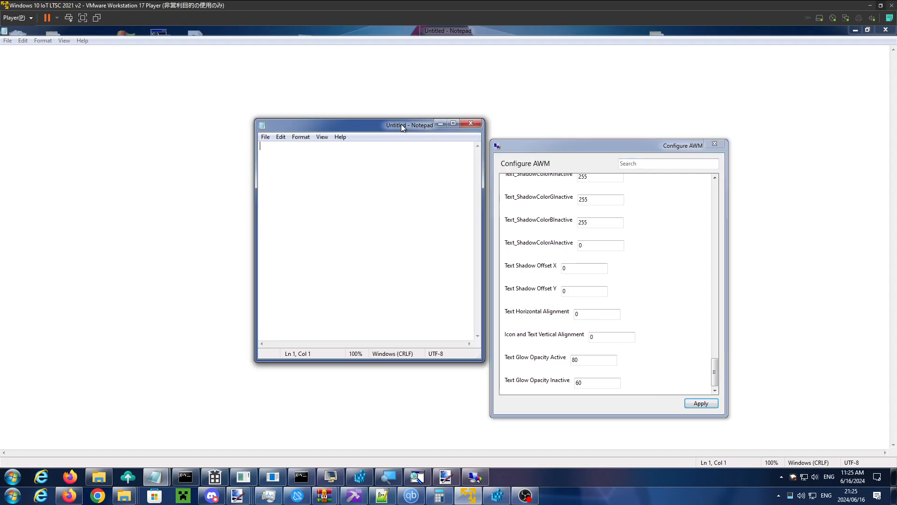
- Bring up the dwm.exe console, reapply the Configure AWM settings, and spread the three windows apart to compare their titles
left_click_drag(586, 315, 554, 318)
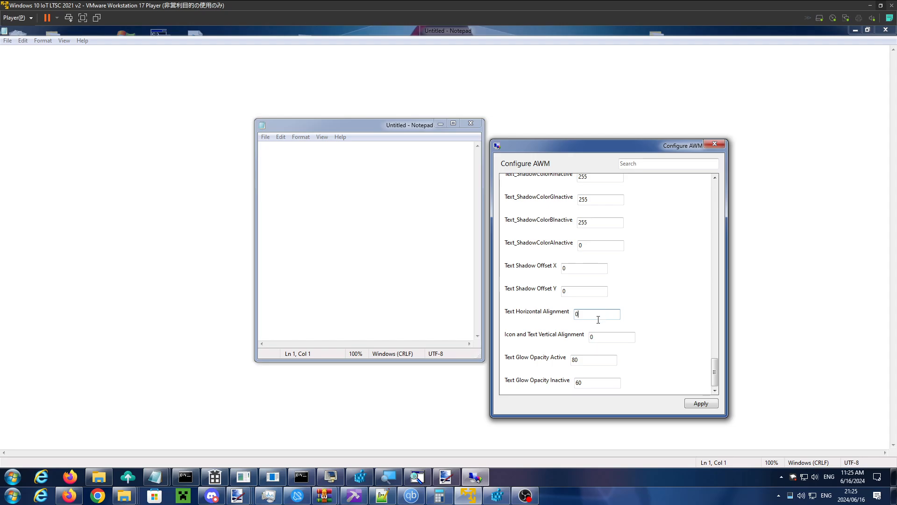
left_click(244, 476)
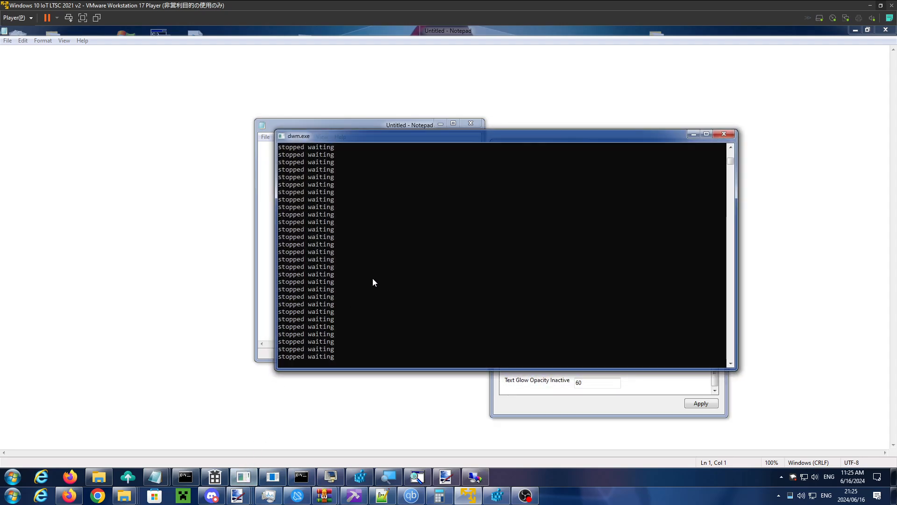
left_click(701, 403)
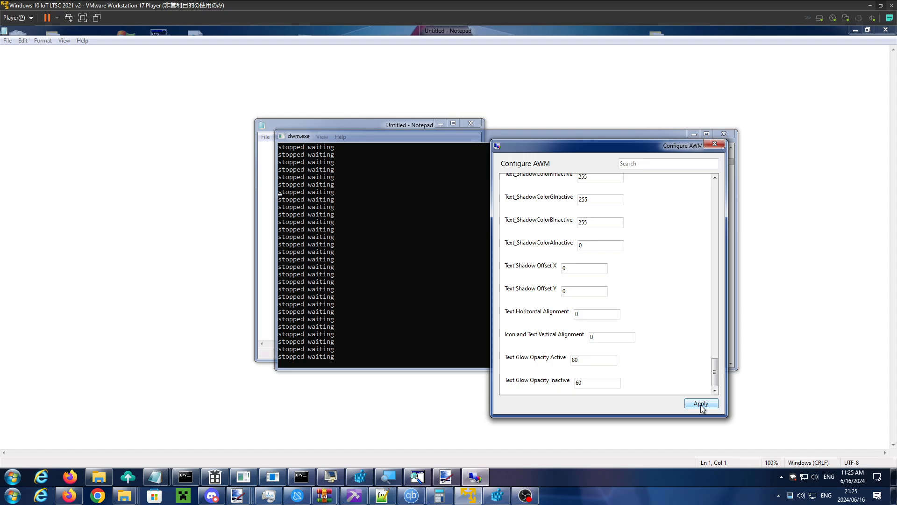
left_click_drag(650, 142, 715, 176)
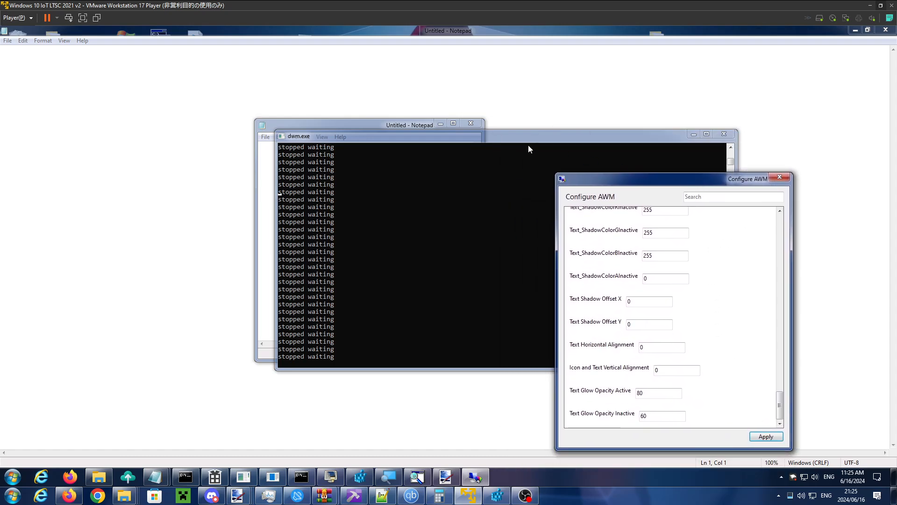
left_click_drag(492, 139, 471, 155)
left_click_drag(410, 128, 371, 114)
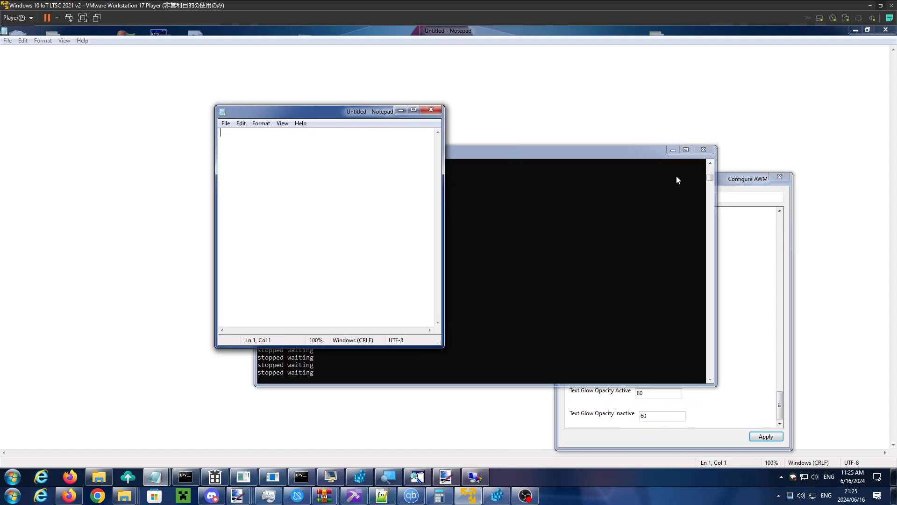
- Set Icon and Text Vertical Alignment to 1 in Configure AWM, apply it, and move the small Notepad window to examine its titlebar
left_click_drag(748, 184, 761, 140)
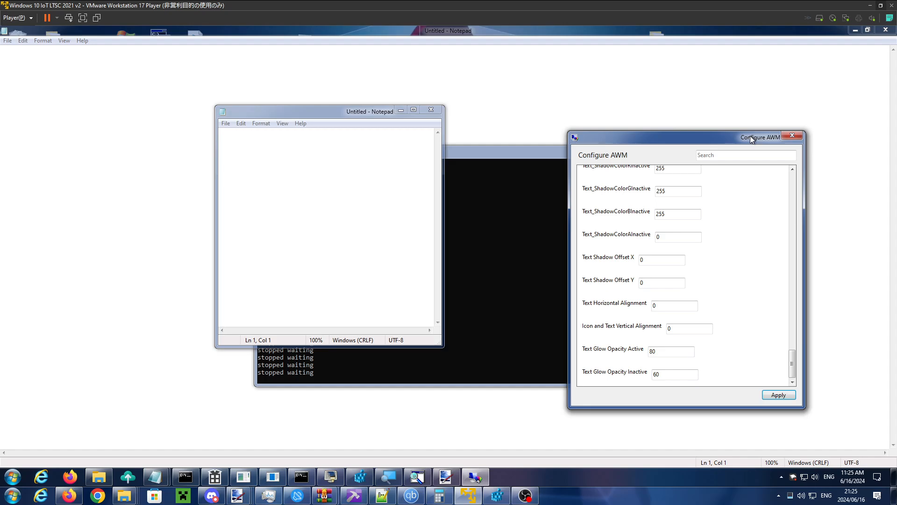
double_click(674, 330)
type("1")
left_click(772, 397)
left_click(341, 111)
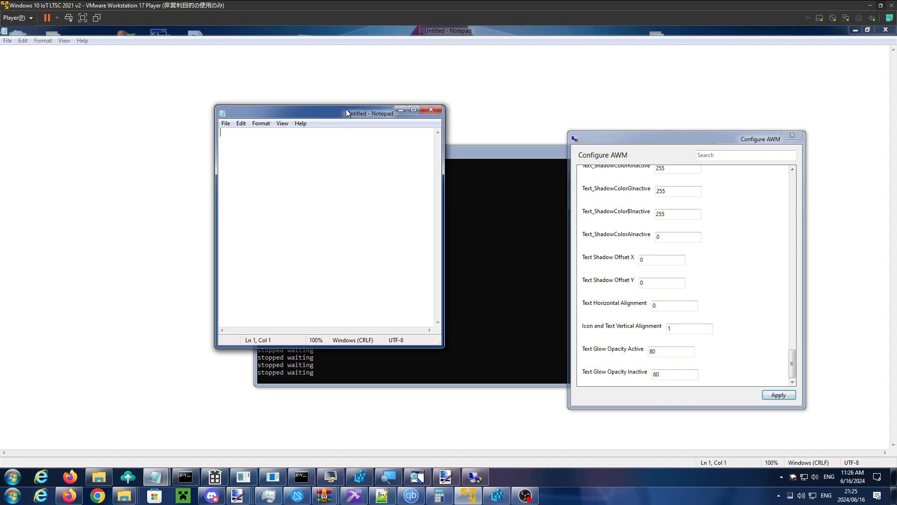
left_click_drag(357, 114, 400, 124)
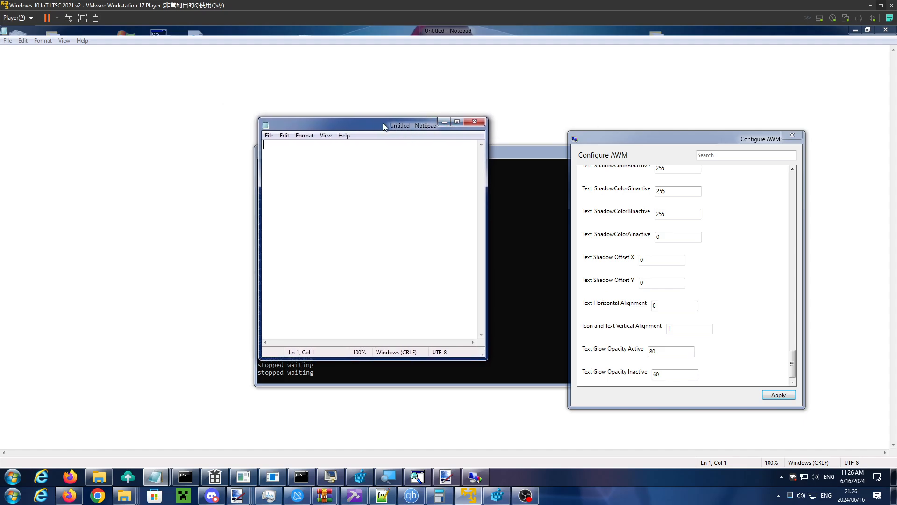
left_click_drag(283, 125, 363, 166)
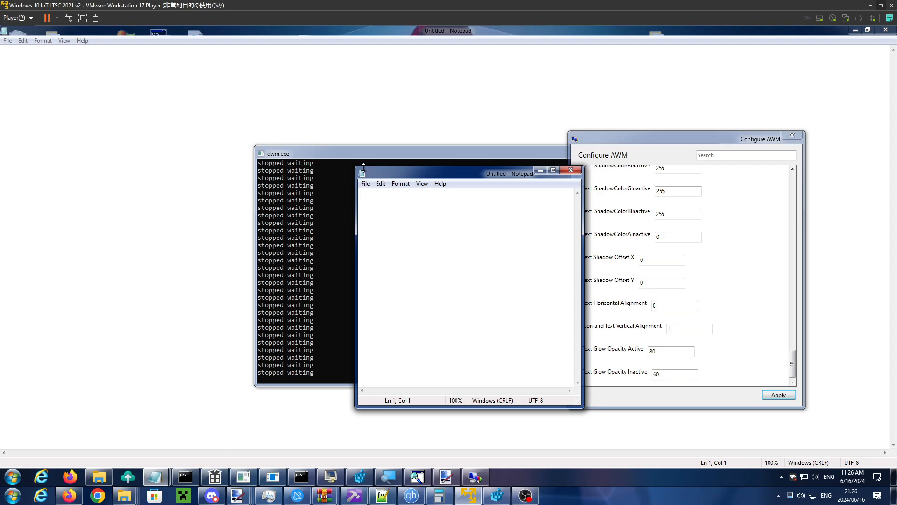
- Maximize and restore the small Notepad window to examine its title, and move Configure AWM slightly away from it
left_click(553, 170)
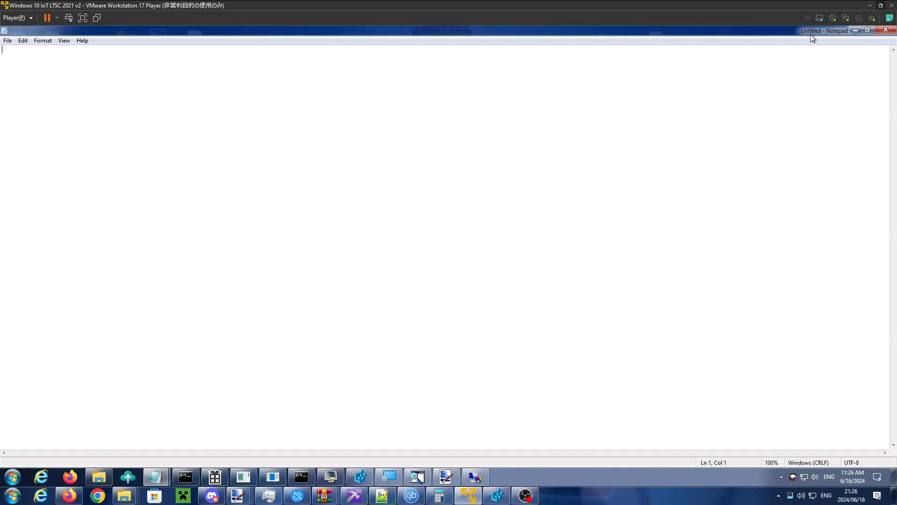
left_click(867, 30)
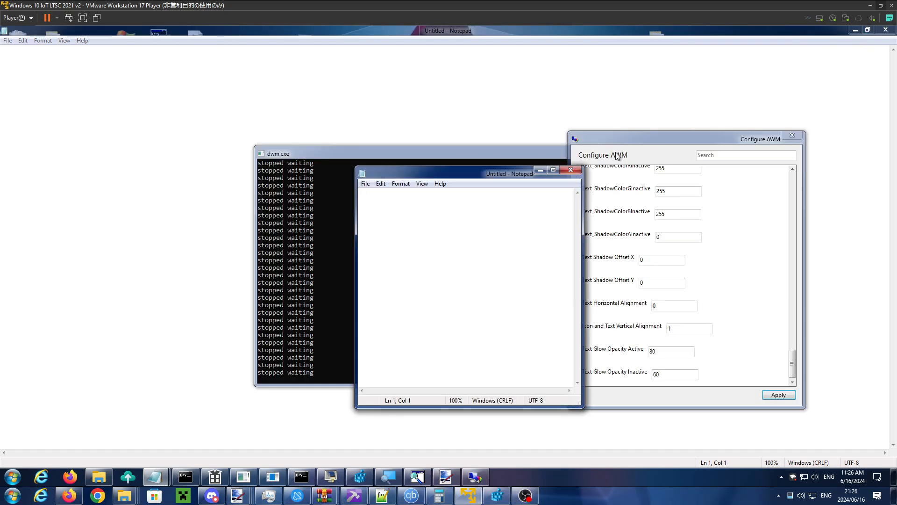
left_click_drag(622, 139, 640, 160)
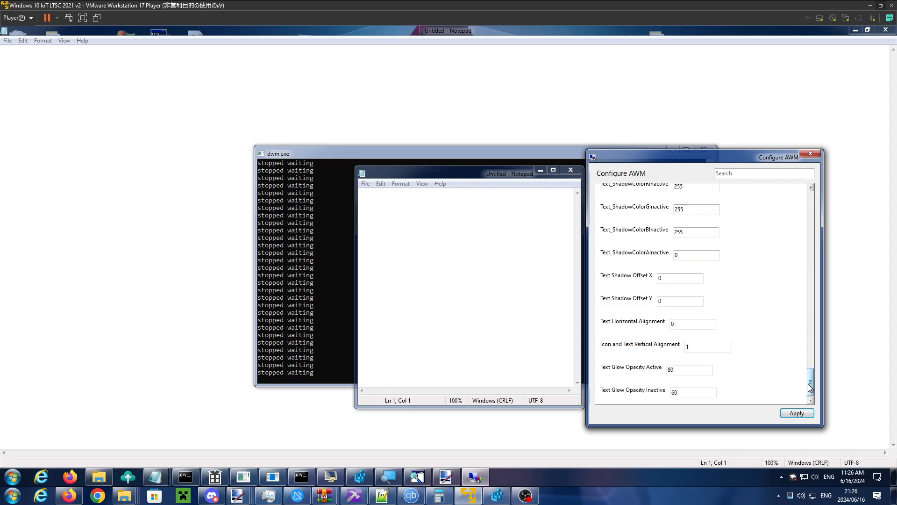
- Set Text Glow Opacity Inactive to 100 in Configure AWM, apply it, and move the small Notepad window to compare the title glow
mouse_move(810, 384)
left_mouse_down()
mouse_move(807, 378)
mouse_move(810, 396)
left_mouse_up()
double_click(688, 392)
type("100")
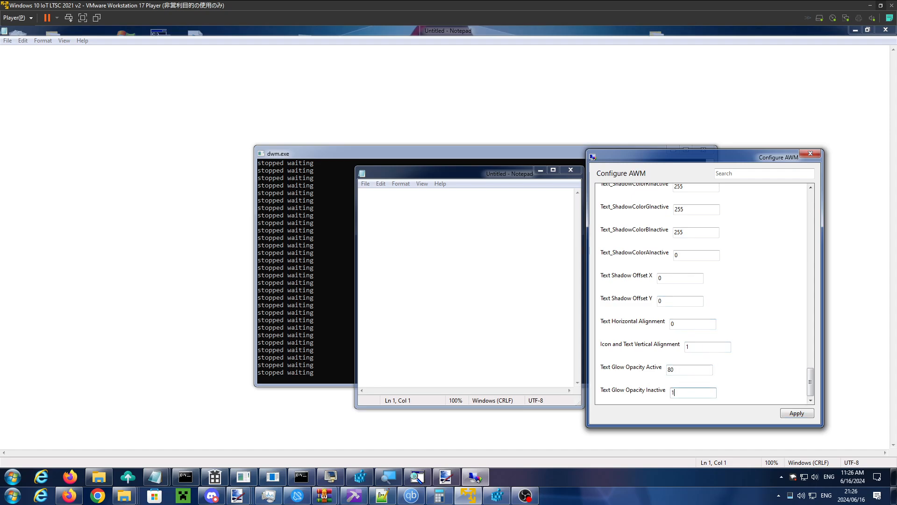
left_click(789, 413)
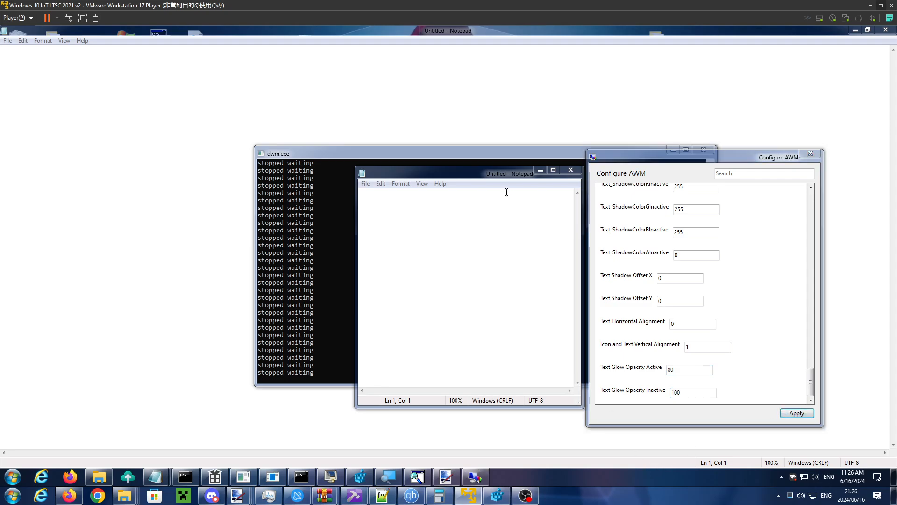
left_click(501, 177)
left_click(654, 158)
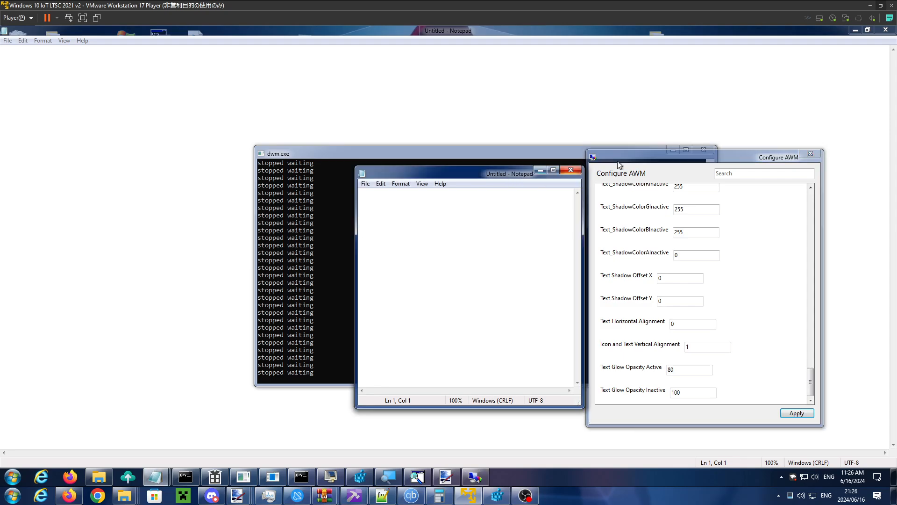
left_click_drag(517, 173, 469, 206)
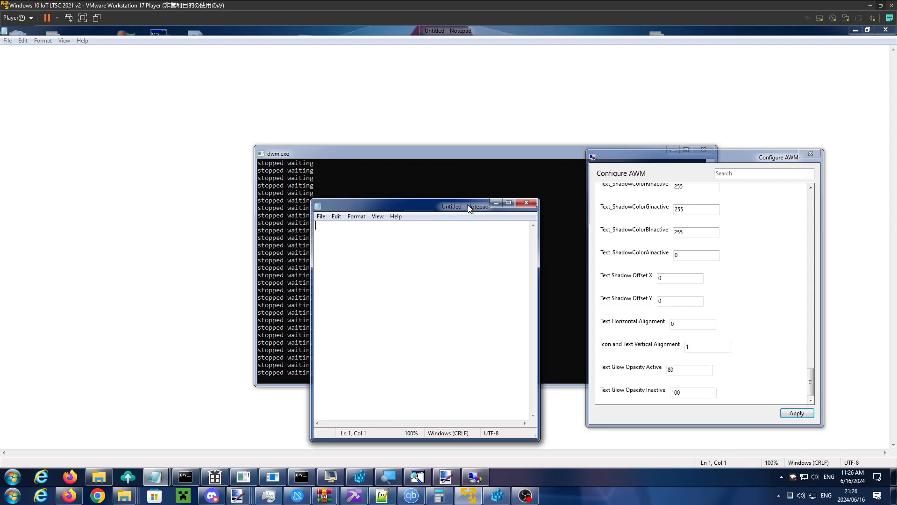
- Set Text Glow Opacity Active to 100 in Configure AWM and apply it
left_click(683, 159)
double_click(665, 372)
type("100")
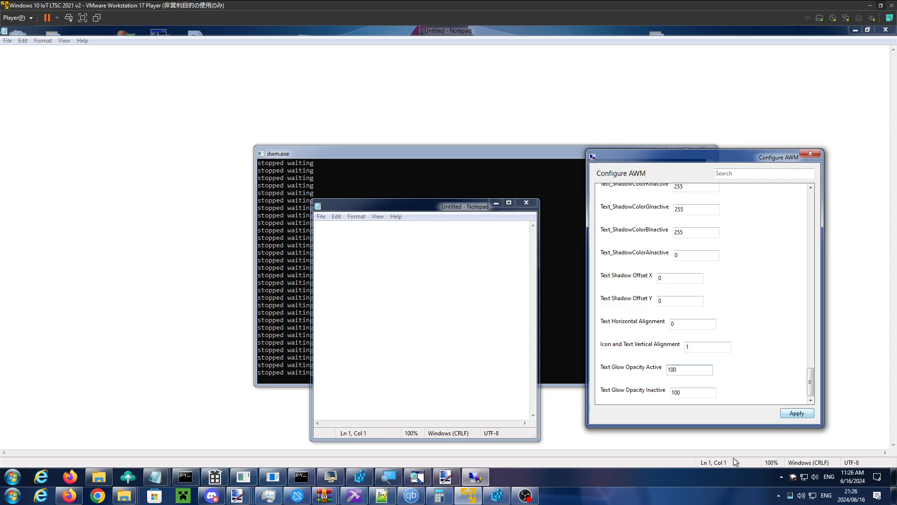
left_click(700, 479)
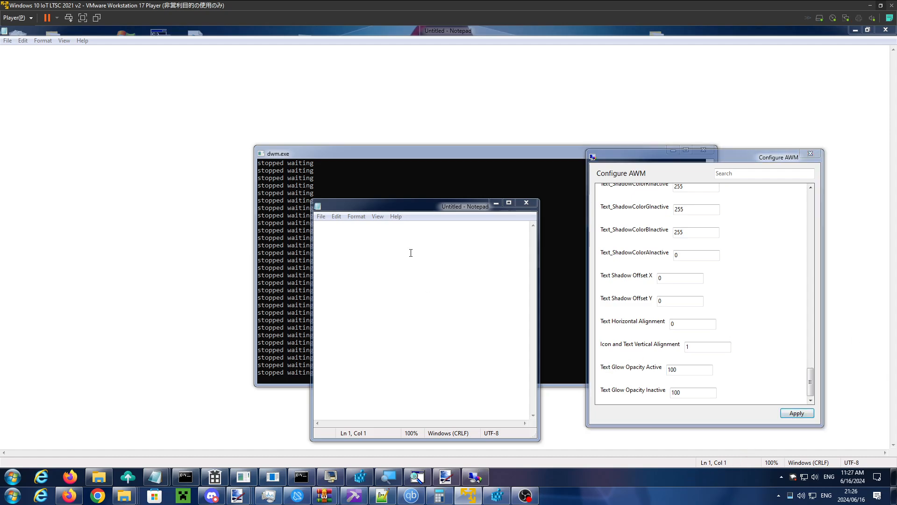
- Reposition the small Notepad and Configure AWM windows, alternating focus between them to compare their active and inactive title glow
left_click(442, 203)
left_click(654, 161)
left_click_drag(654, 164, 556, 211)
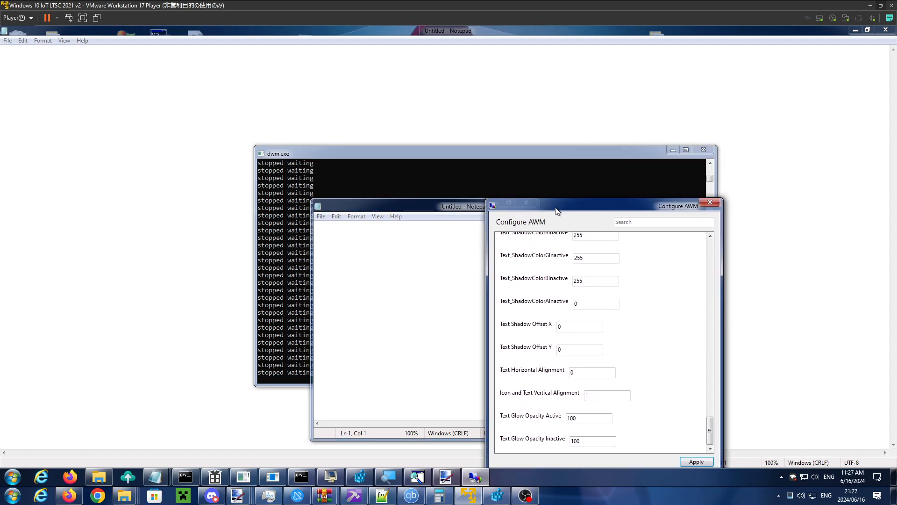
left_click_drag(447, 208, 383, 198)
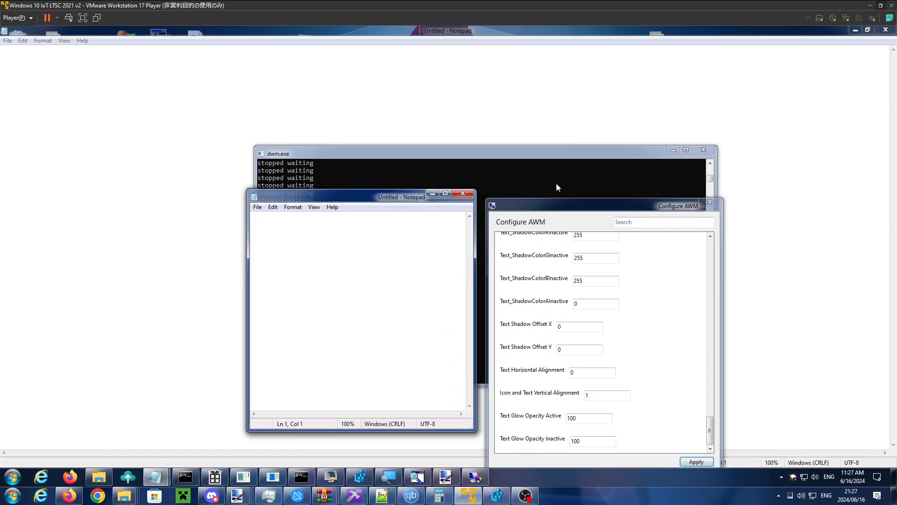
left_click_drag(571, 204, 545, 209)
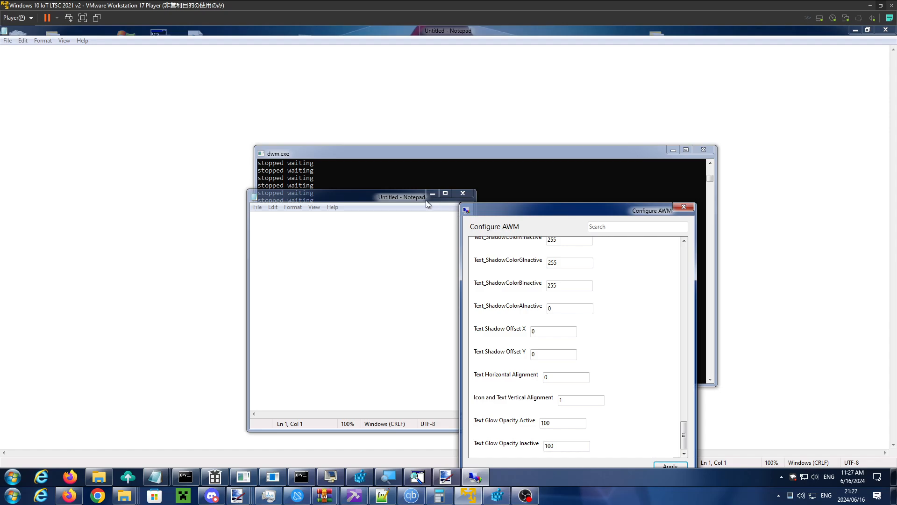
left_click_drag(507, 212, 584, 138)
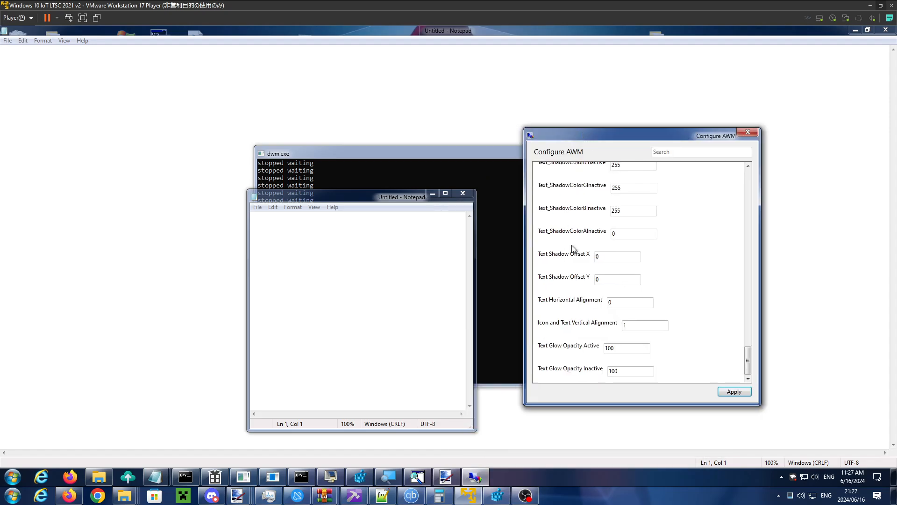
- Set Text Glow Opacity Active to 80 and Text Glow Opacity Inactive to 60, and apply them
double_click(608, 347)
type("8")
type("60")
left_click(721, 389)
- Set Icon and Text Vertical Alignment to 0, apply it, and bring the small Notepad window into focus
left_click_drag(631, 326, 570, 321)
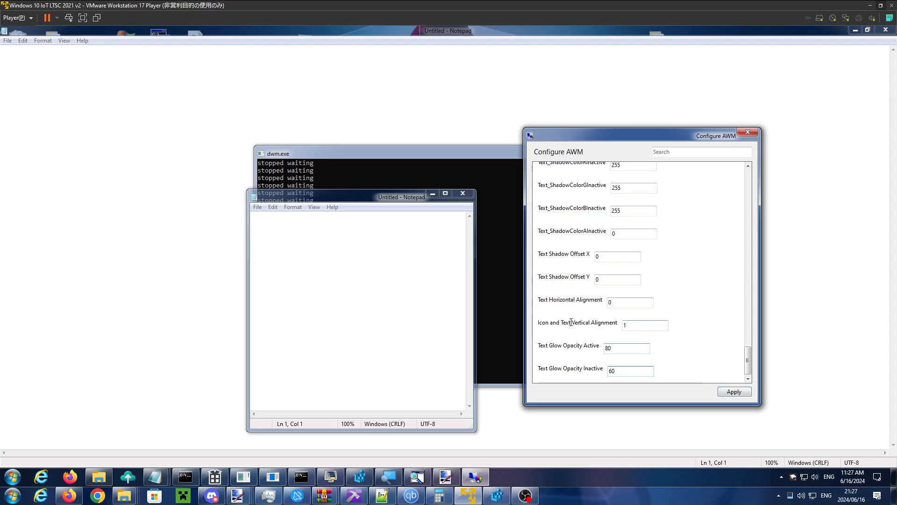
left_click(732, 395)
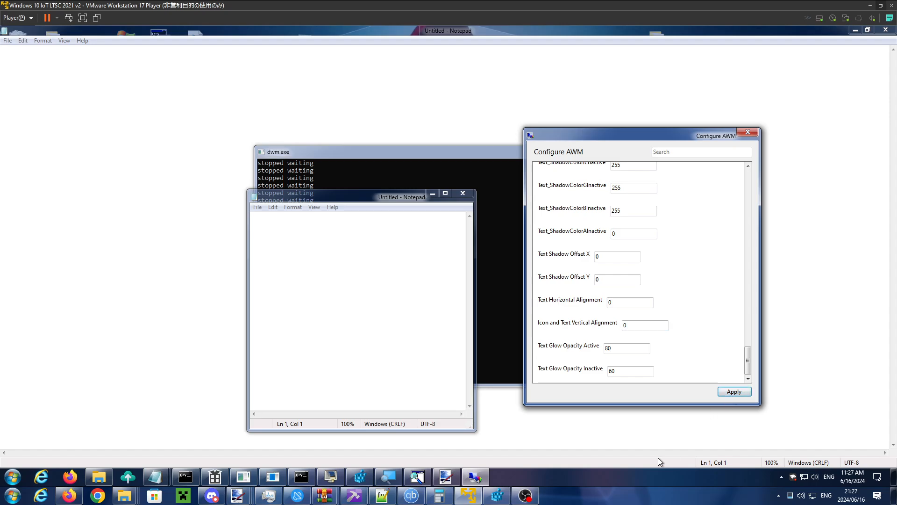
left_click(619, 483)
left_click(405, 201)
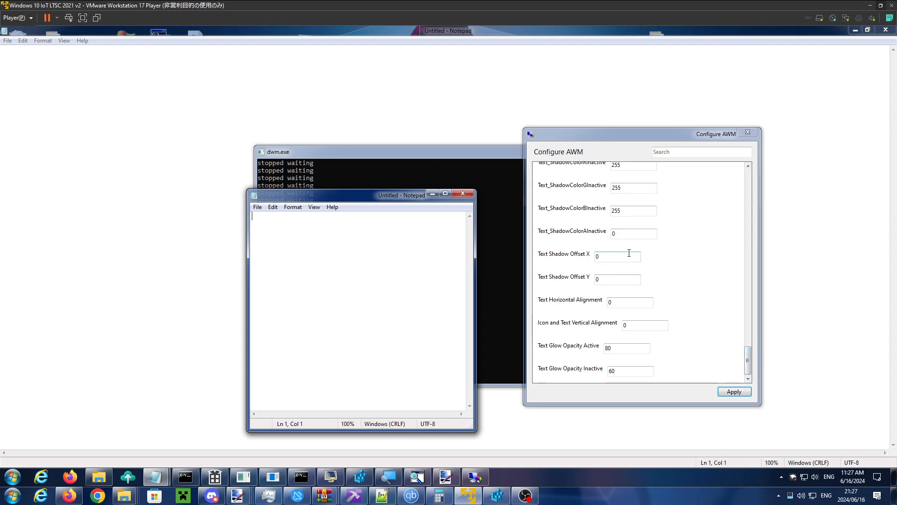
- Set both Text Shadow Offset X and Text Shadow Offset Y to -1 in Configure AWM
mouse_move(747, 357)
left_mouse_down()
mouse_move(744, 347)
mouse_move(745, 362)
left_mouse_up()
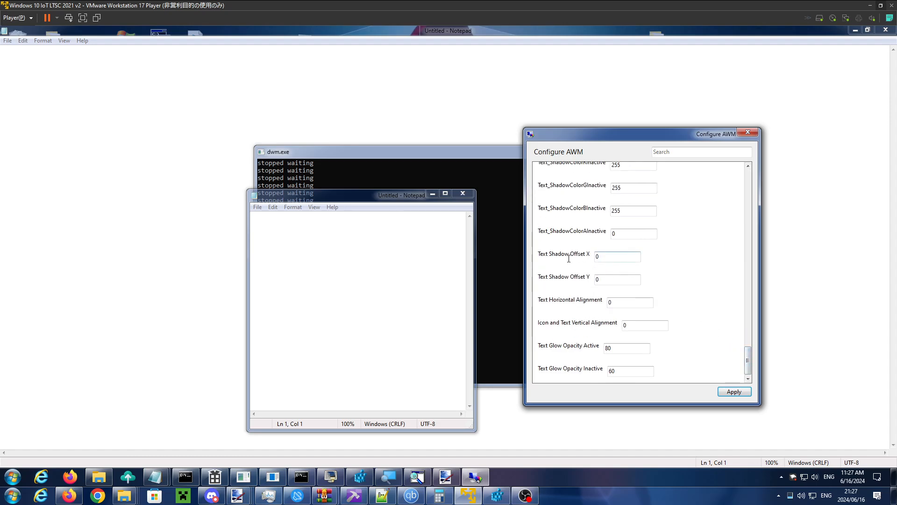
left_click_drag(604, 257, 569, 259)
type("1")
left_click_drag(608, 280, 582, 282)
type("1")
left_click_drag(606, 282, 581, 283)
type("-1")
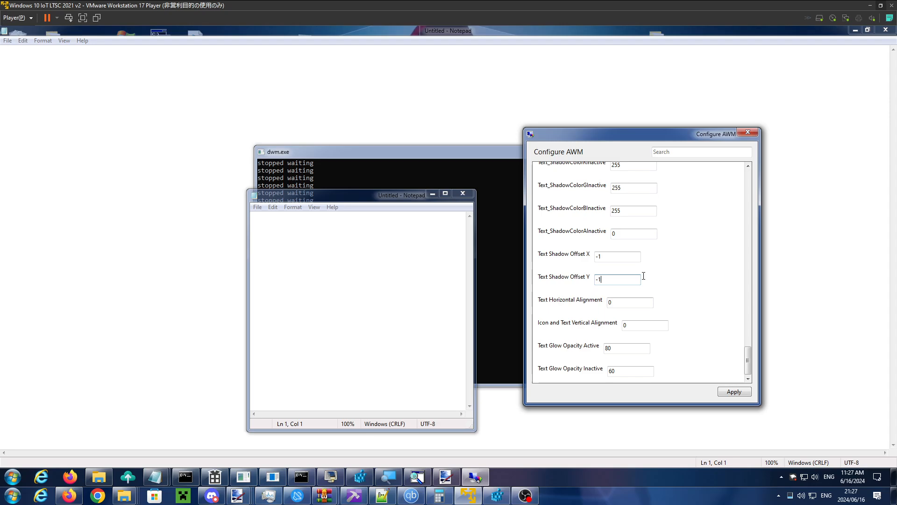
- Set Text_ShadowColorAInactive and Text_ShadowColorAActive to 255, apply them, and focus the small Notepad window to examine its title shadow
scroll(685, 267, "up", 2)
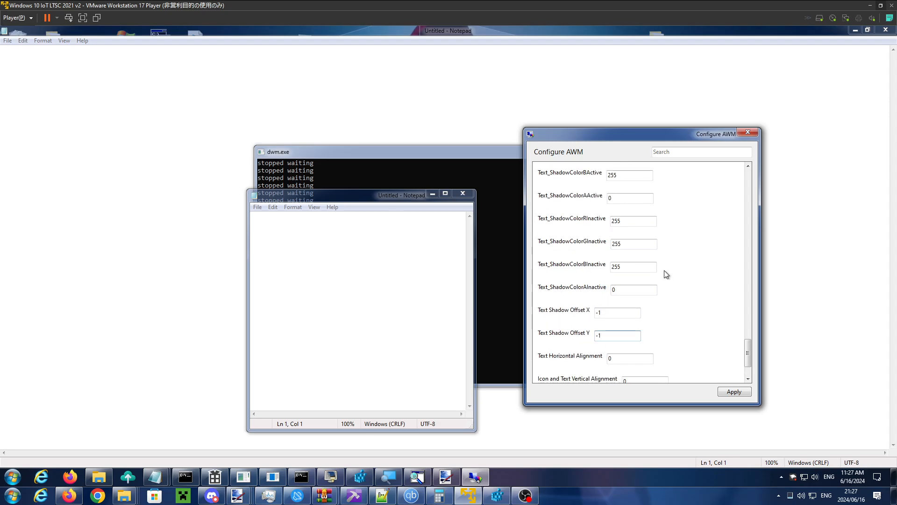
left_click_drag(627, 288, 585, 296)
type("255")
left_click_drag(628, 202, 570, 201)
type("255")
left_click(727, 393)
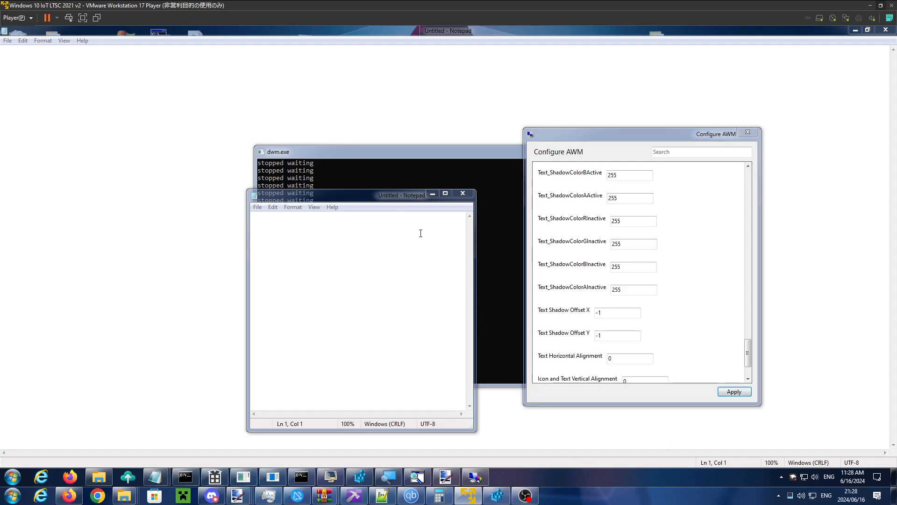
left_click(398, 199)
left_click_drag(398, 198, 402, 199)
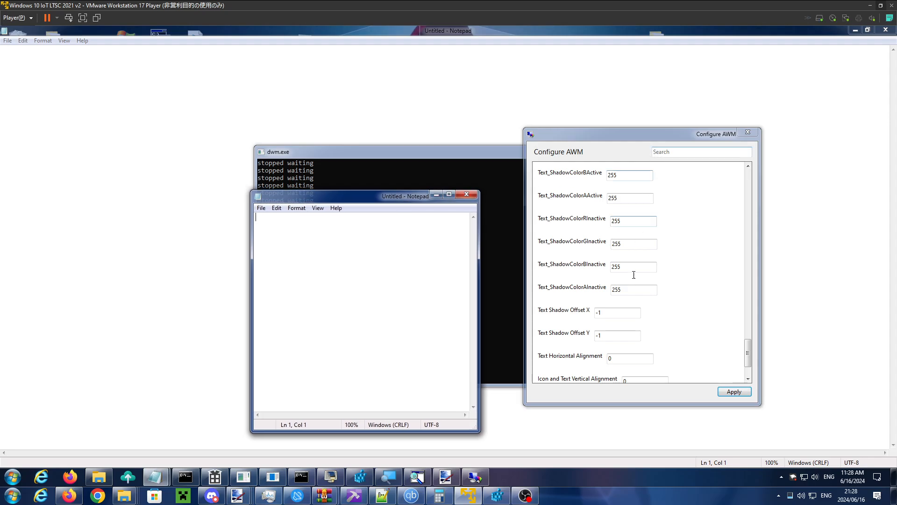
- Set Text Shadow Offset X and Y to 1, apply them, and focus the small Notepad window to examine its title
left_click_drag(613, 314, 520, 314)
type("1")
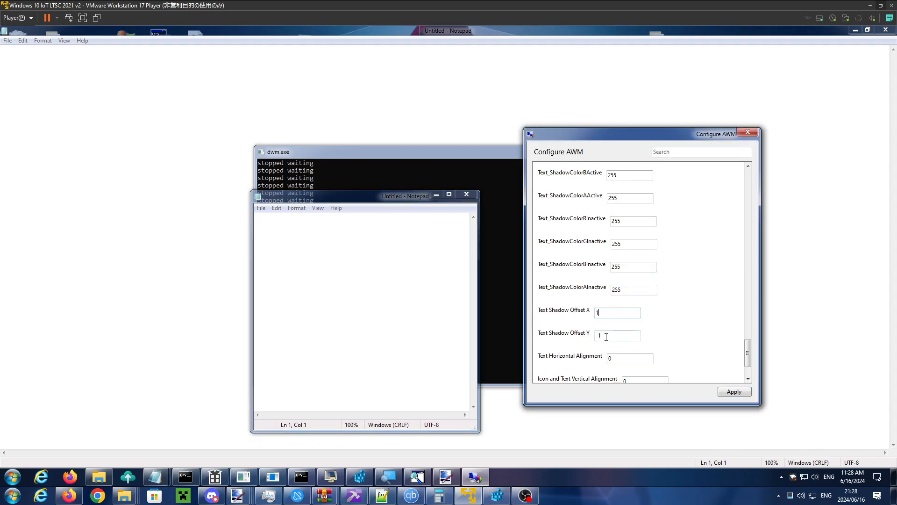
left_click_drag(607, 337, 579, 336)
type("1")
left_click(732, 391)
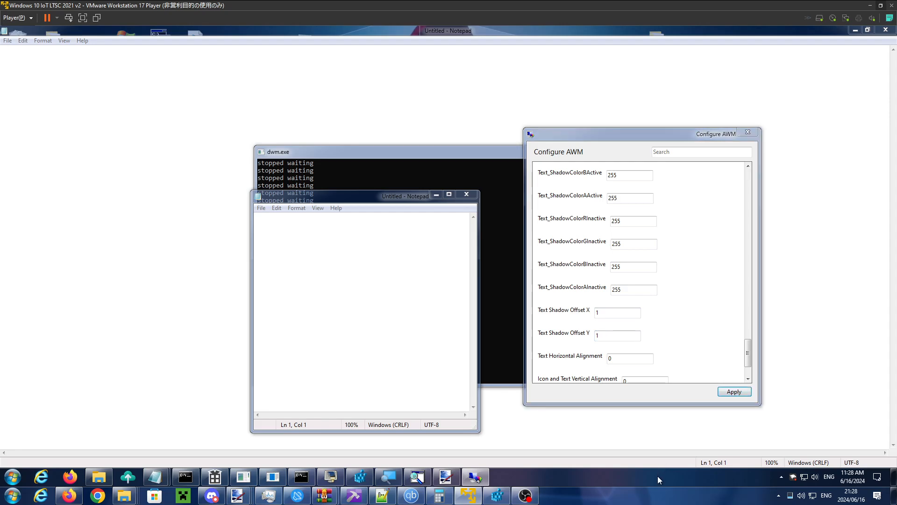
left_click(396, 203)
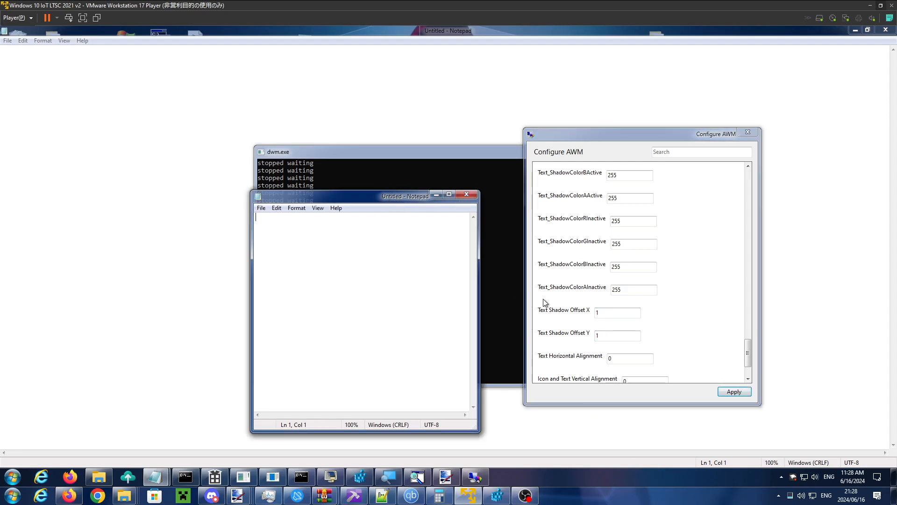
- Magnify the screen to 300% with Magnifier to examine the Notepad title's shadow, and return the zoom to 100%
left_click(388, 477)
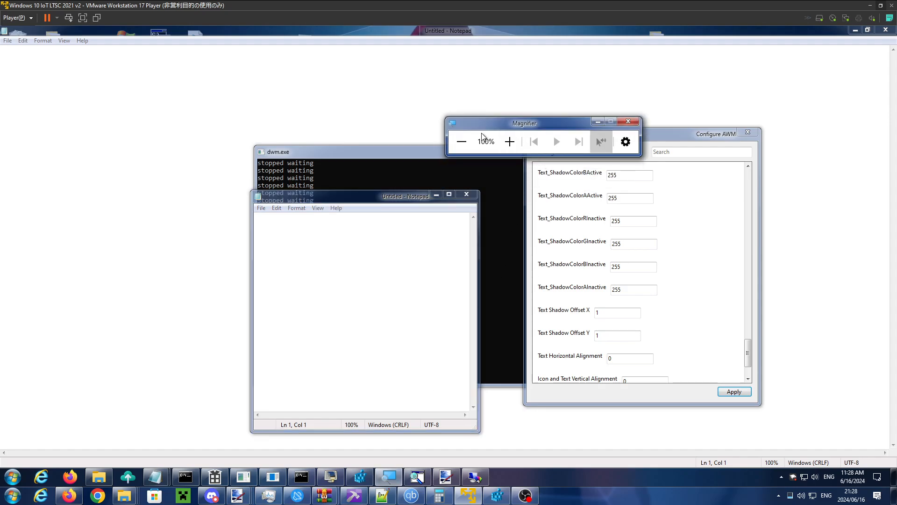
left_click(509, 142)
left_click(510, 142)
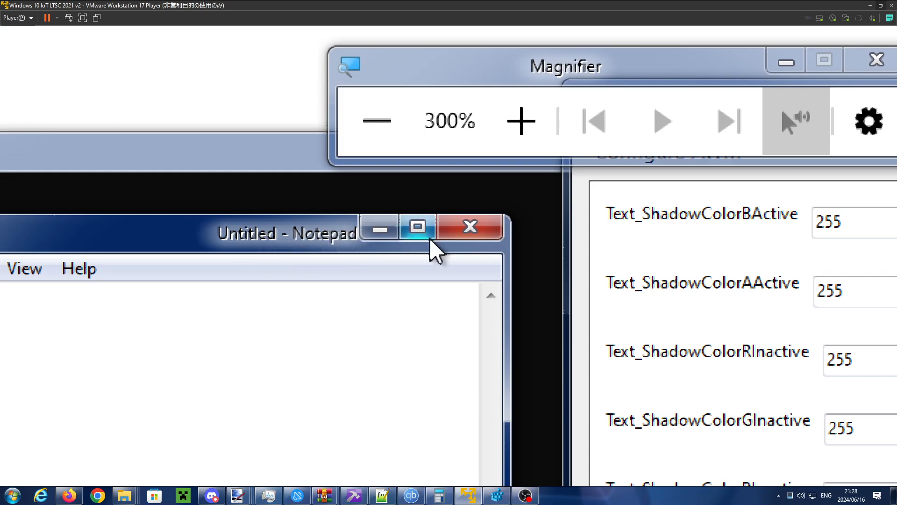
left_click(403, 123)
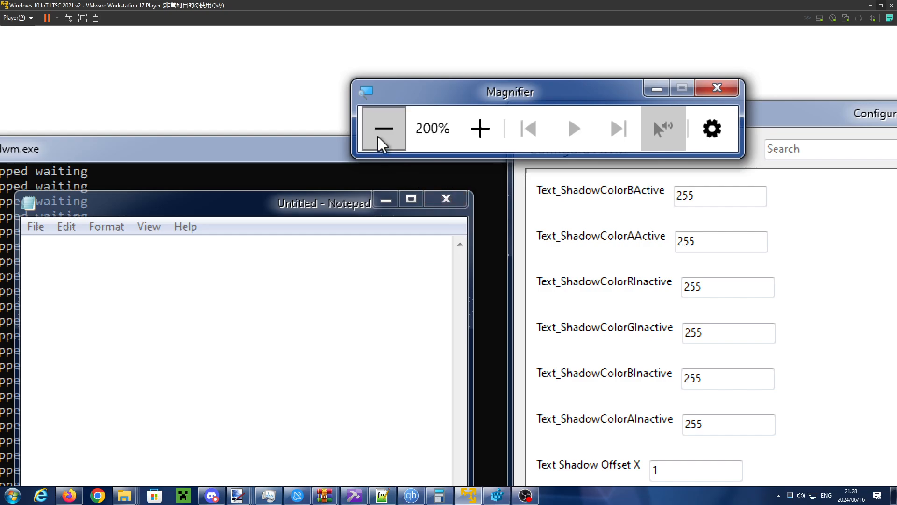
left_click(383, 135)
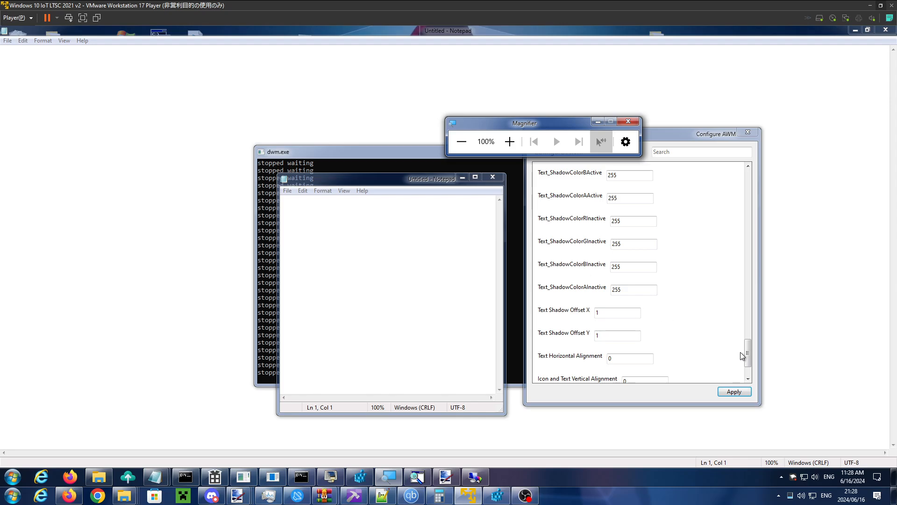
- Set Text_ShadowColorAInactive, Text_ShadowColorRInactive and Text_ShadowColorAActive to 0, apply them, and focus the small Notepad window
left_click_drag(747, 357, 751, 374)
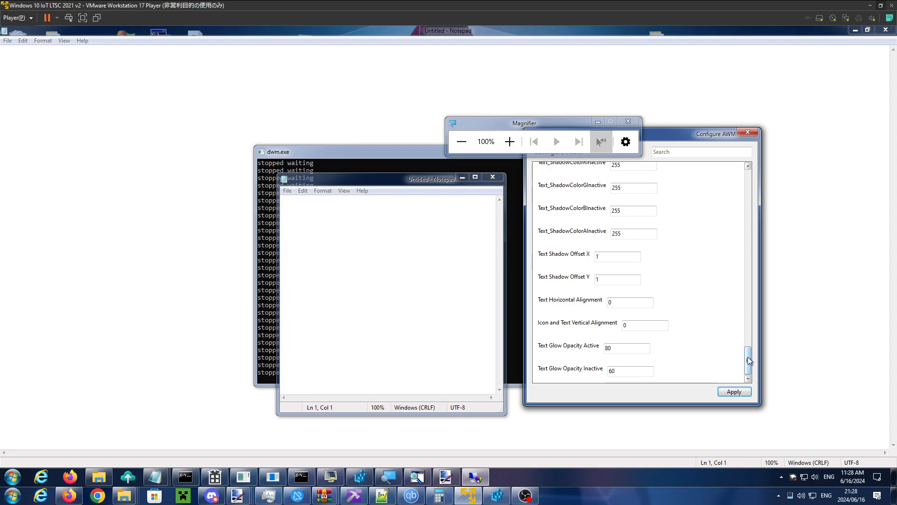
left_click_drag(747, 358, 747, 376)
left_click(638, 233)
type("0")
left_click(626, 166)
type("0")
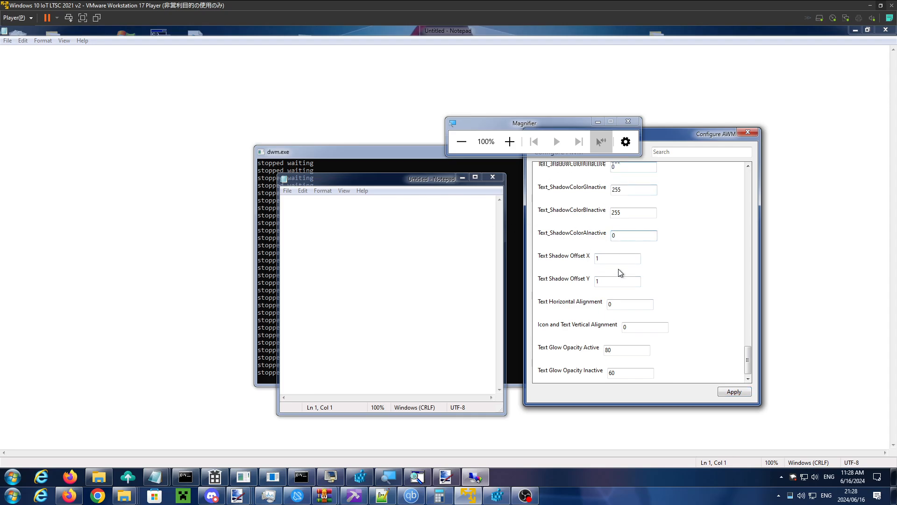
scroll(660, 271, "up", 2)
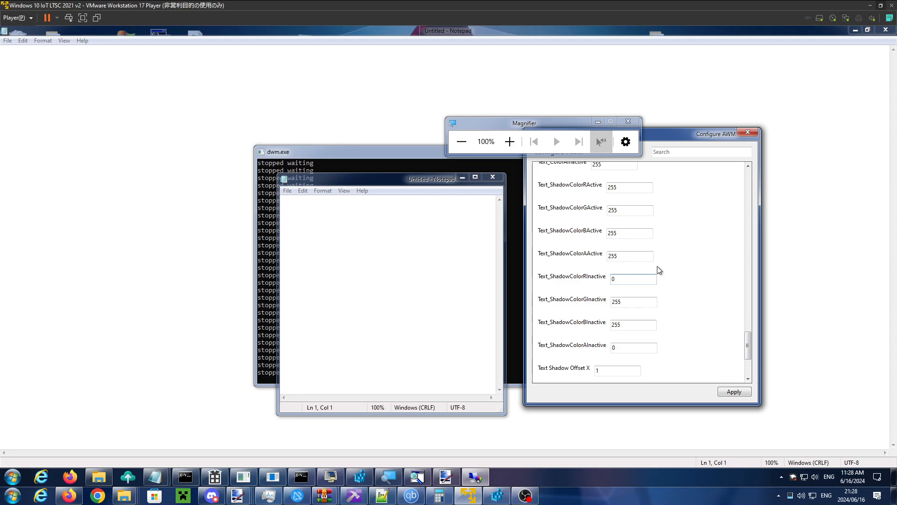
left_click(613, 258)
type("0")
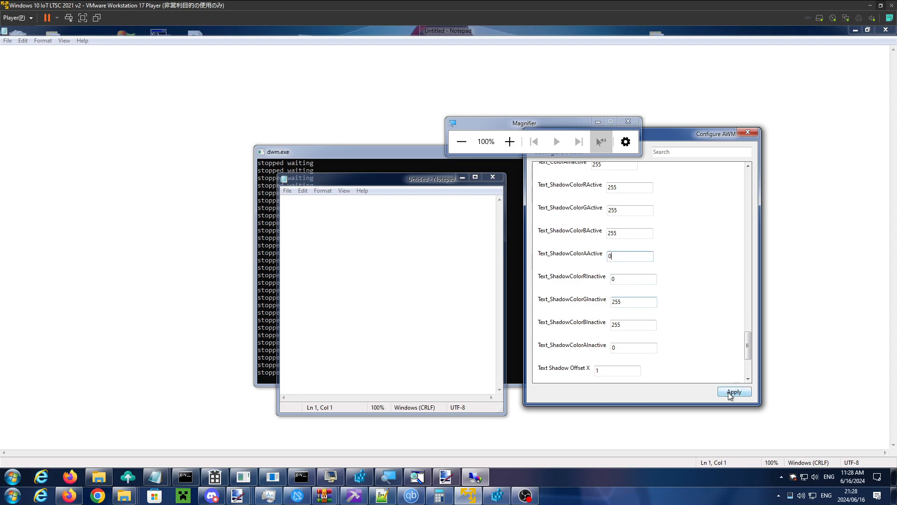
left_click(733, 392)
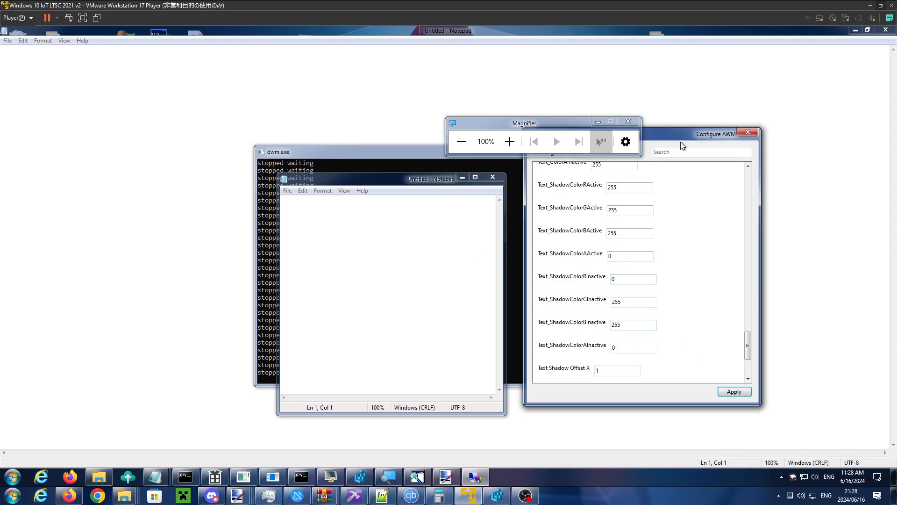
left_click(412, 185)
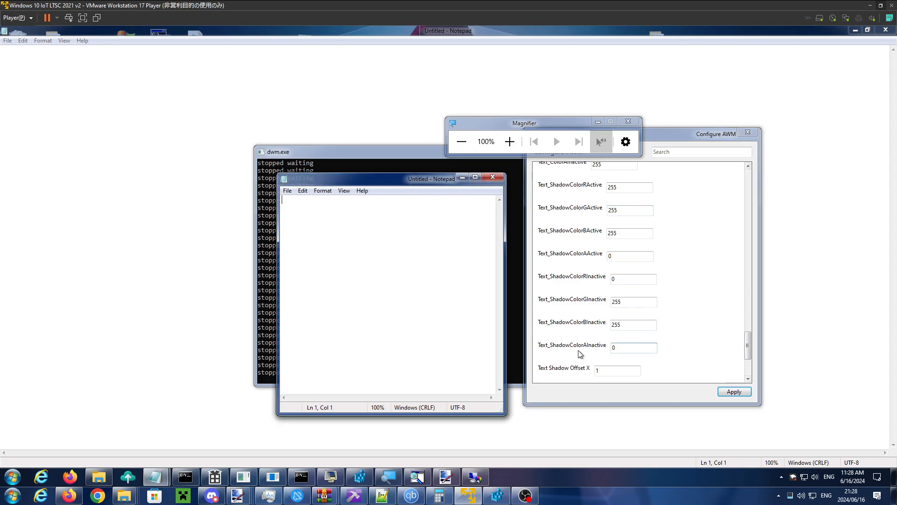
- Move the Magnifier window clear of Configure AWM and bring up the window color settings
double_click(615, 349)
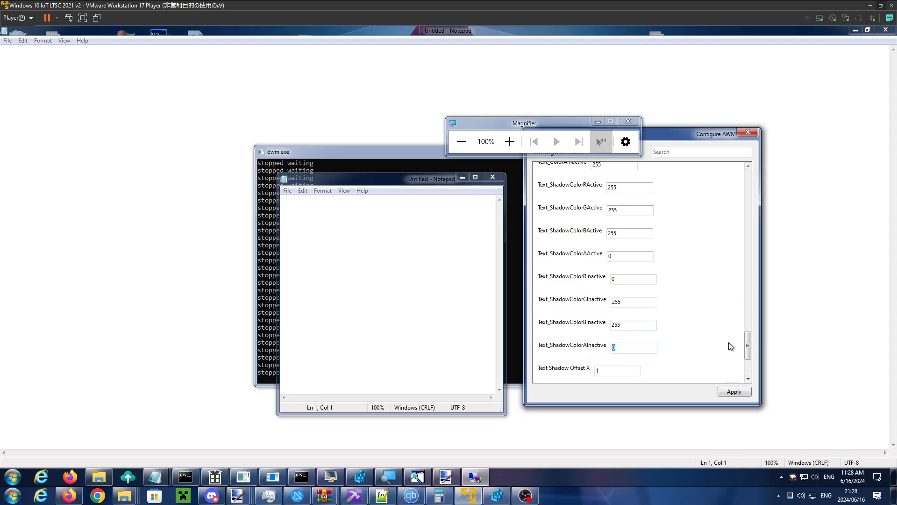
left_click_drag(747, 346, 747, 298)
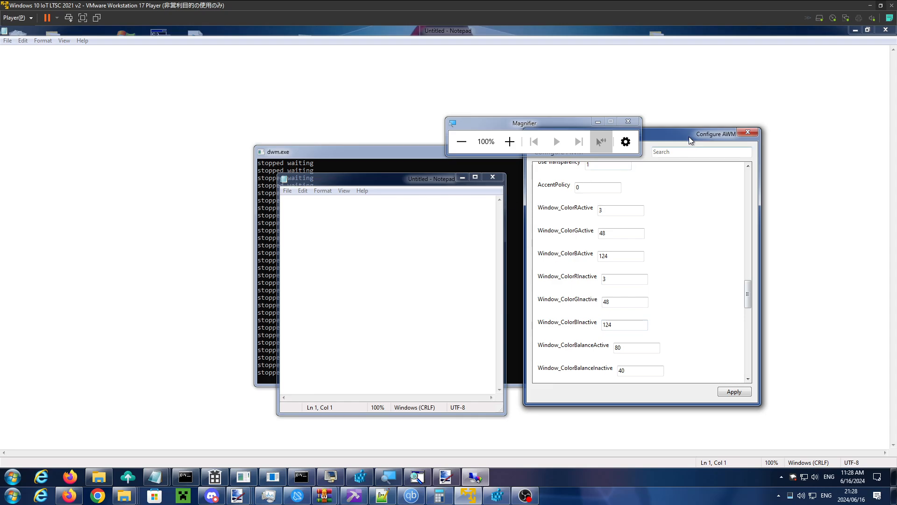
left_click_drag(546, 120, 526, 128)
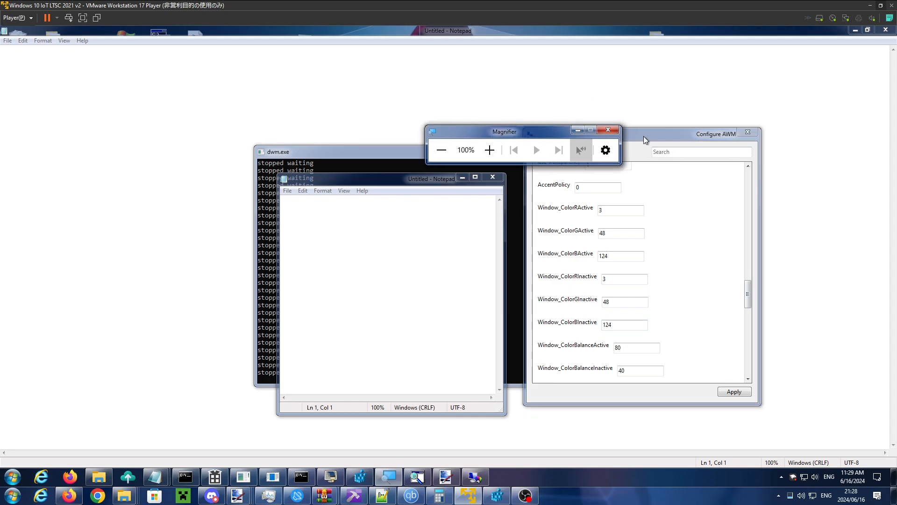
mouse_move(748, 294)
left_mouse_down()
mouse_move(751, 346)
mouse_move(745, 294)
left_mouse_up()
left_click_drag(527, 134, 491, 85)
left_click_drag(749, 294, 748, 290)
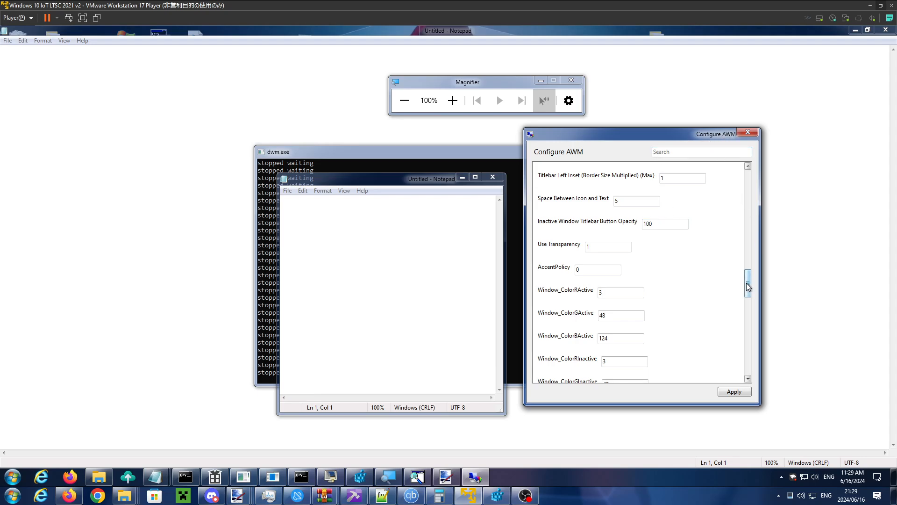
- Set Use Transparency to 0 and apply it
scroll(748, 284, "up", 1)
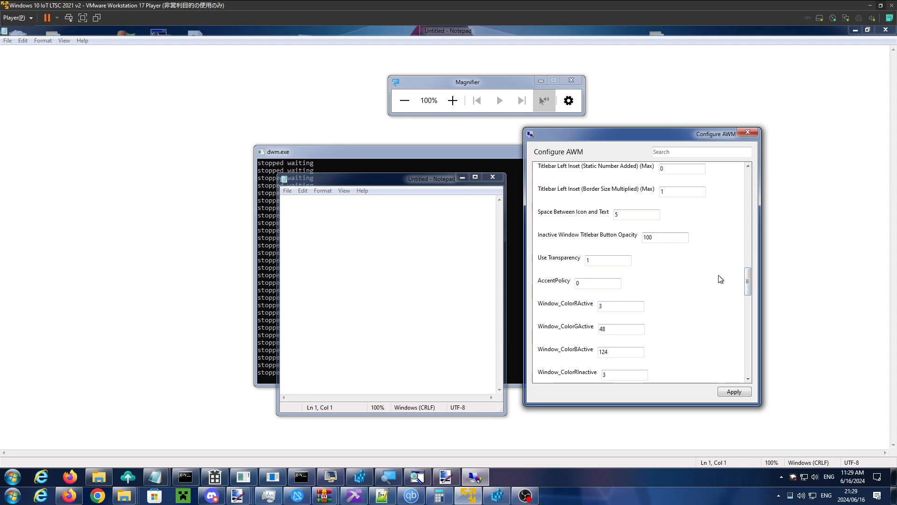
scroll(748, 281, "up", 2)
scroll(748, 281, "up", 2)
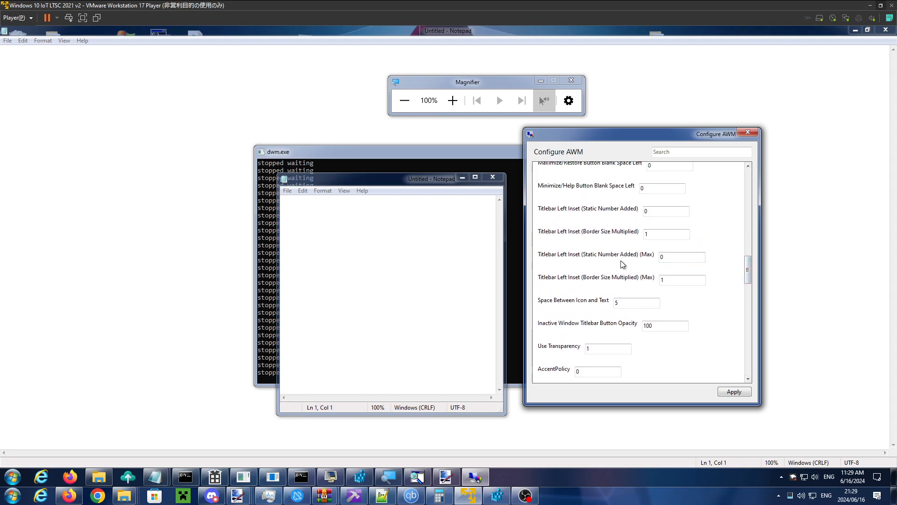
left_click_drag(749, 281, 721, 337)
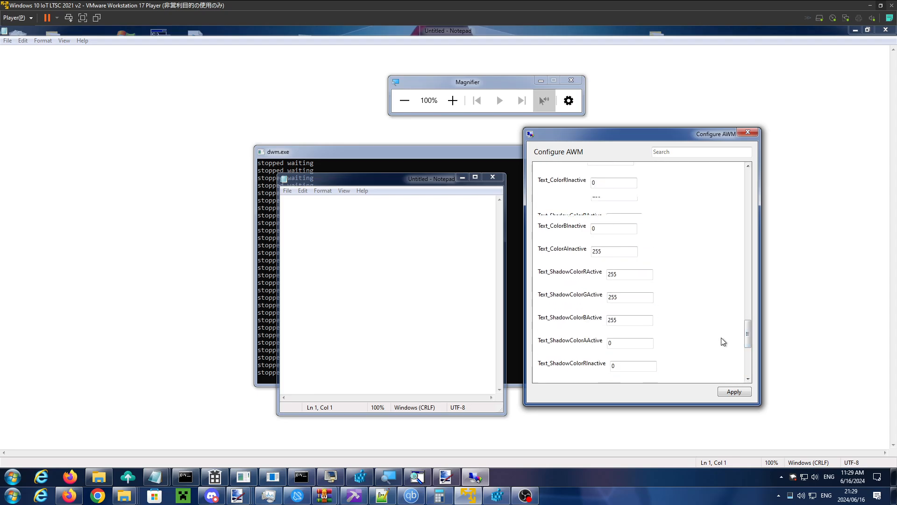
scroll(722, 337, "up", 5)
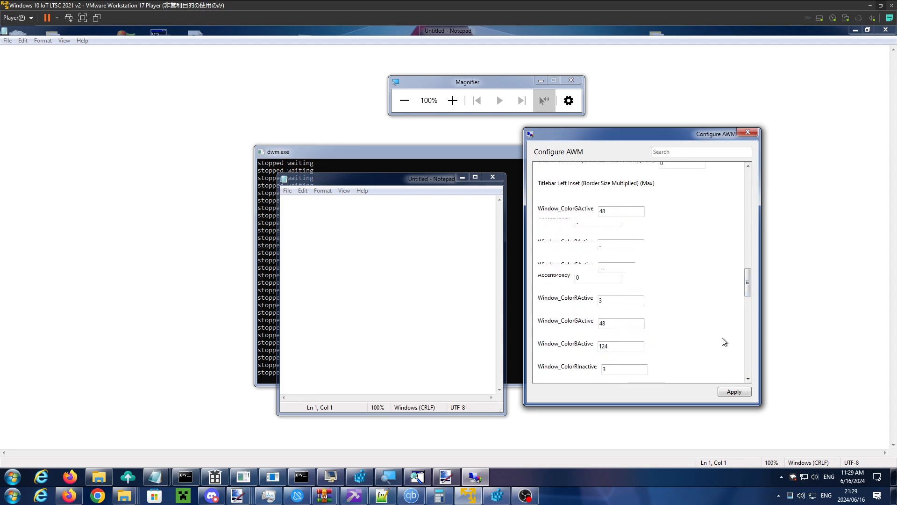
left_click(604, 253)
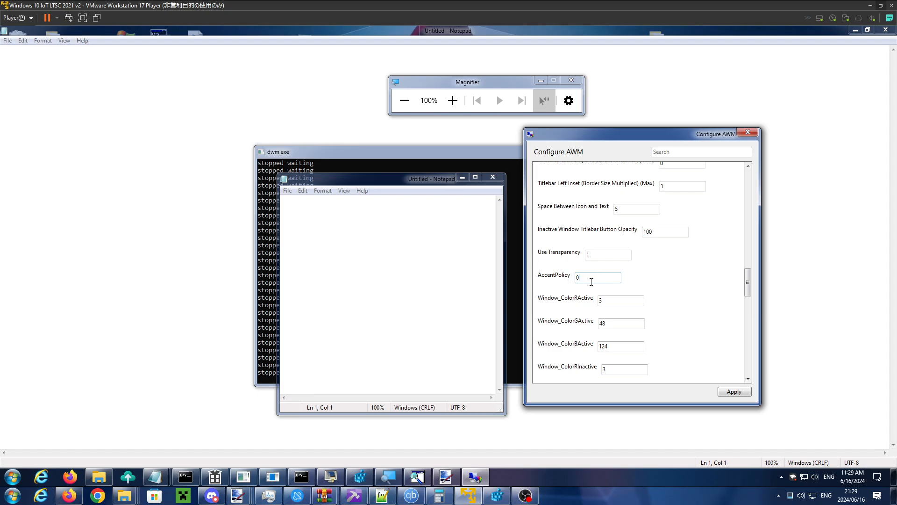
left_click_drag(591, 282, 514, 277)
left_click_drag(607, 258, 531, 267)
type("0")
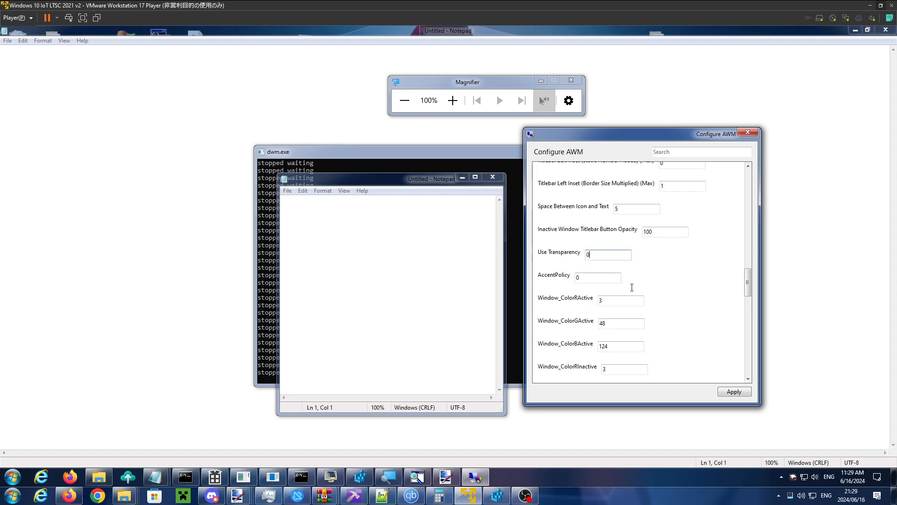
left_click(736, 394)
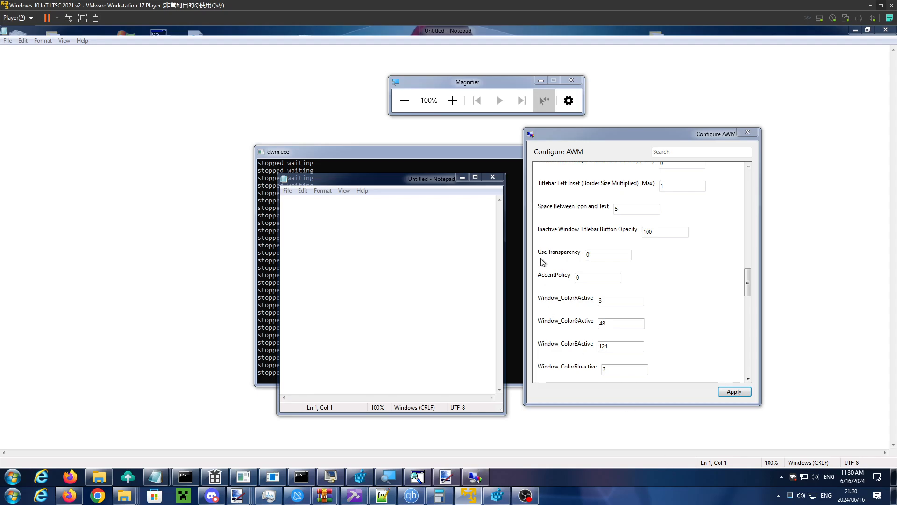
- Reposition the Configure AWM and small Notepad windows to examine their frames with Use Transparency off
left_click_drag(601, 136, 558, 113)
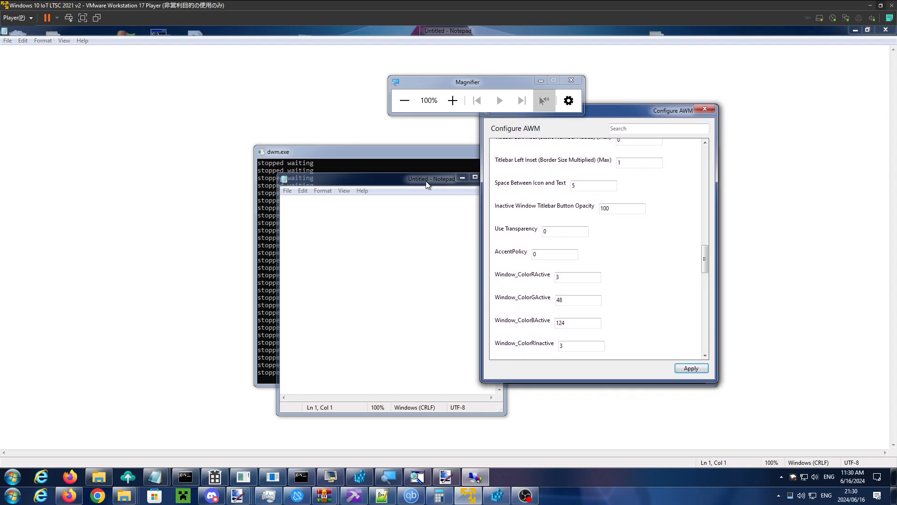
left_click_drag(422, 180, 408, 153)
left_click_drag(622, 111, 591, 179)
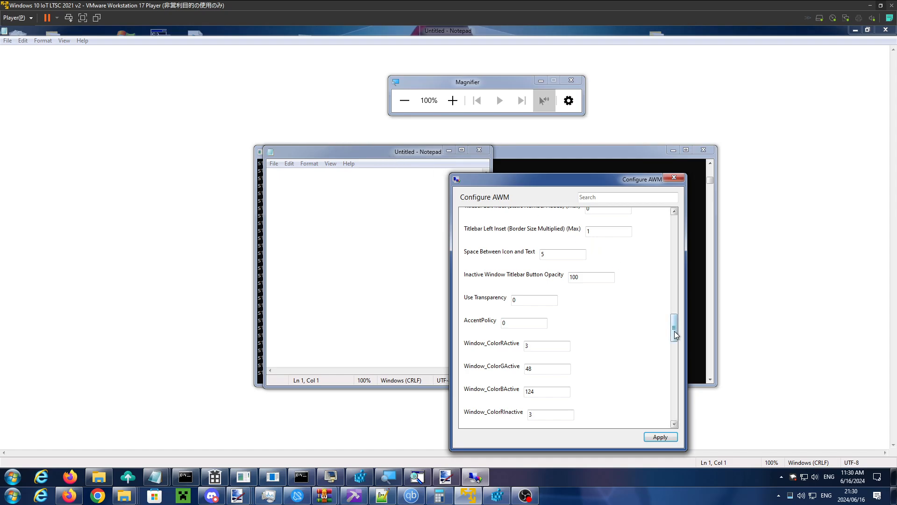
- Set Window_ColorBalanceActive to 100 and apply it
left_click_drag(675, 331, 675, 342)
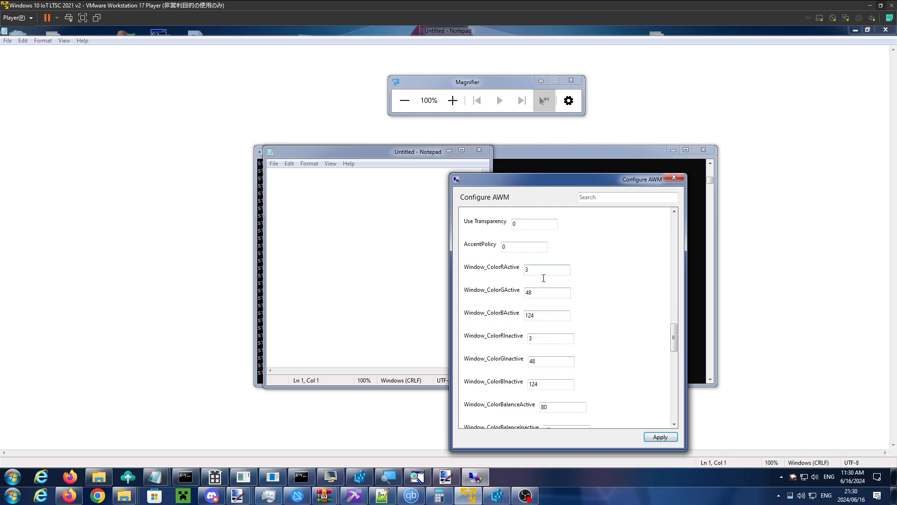
left_click_drag(675, 346, 675, 350)
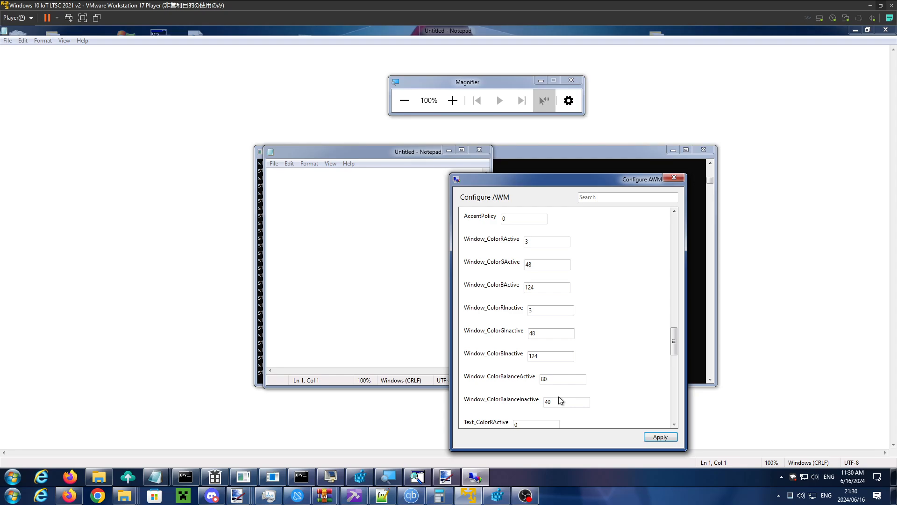
double_click(545, 379)
type("100")
left_click(650, 438)
- Alternately move the Configure AWM and small Notepad windows to compare their active and inactive frame colors
left_click_drag(571, 182, 544, 172)
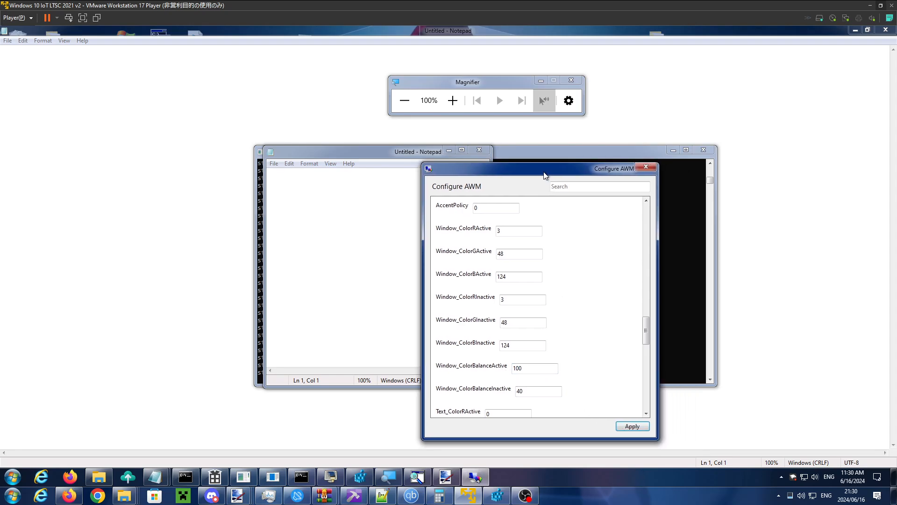
left_click_drag(407, 157, 377, 175)
left_click_drag(509, 171, 515, 177)
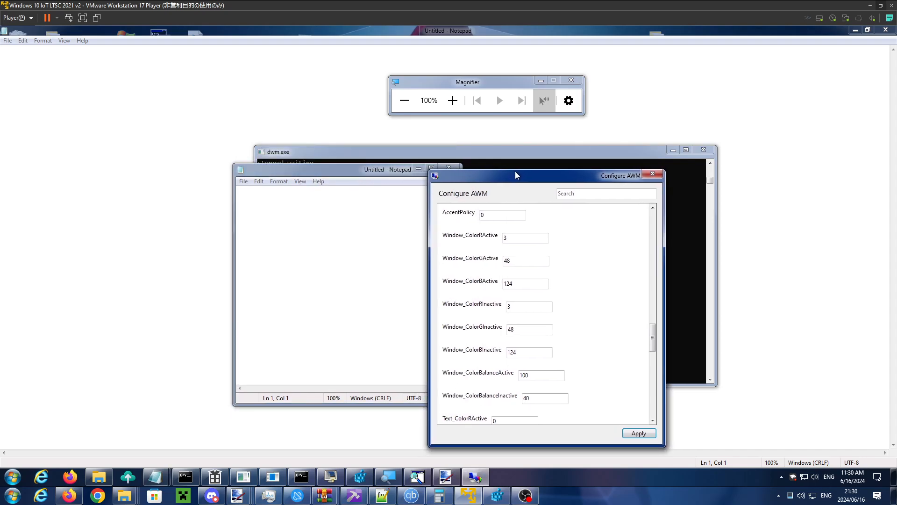
left_click_drag(384, 172, 395, 153)
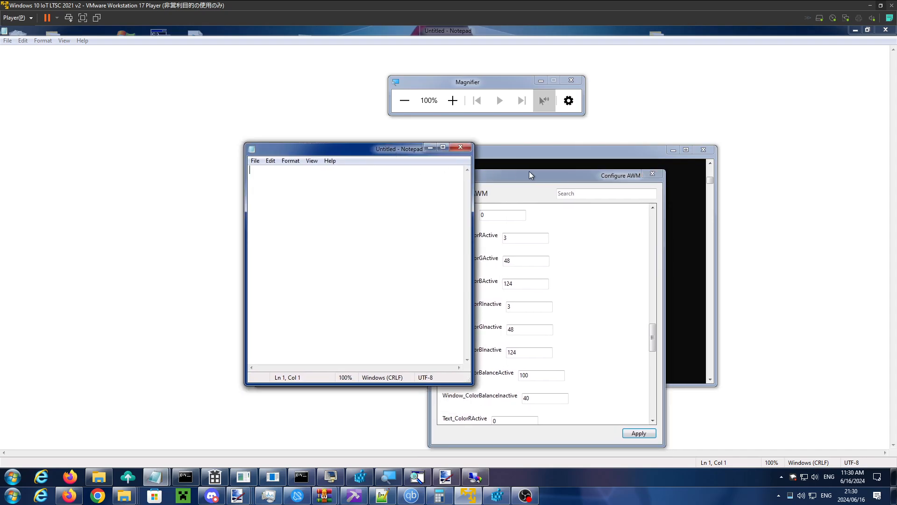
mouse_move(540, 178)
left_mouse_down()
mouse_move(527, 178)
mouse_move(533, 173)
left_mouse_up()
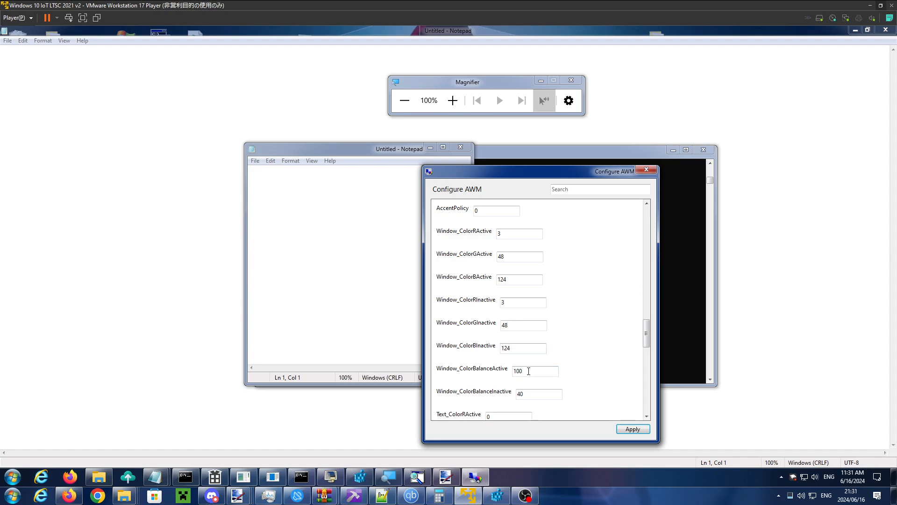
- Set Window_ColorBalanceActive to 0, apply it, and alternate focus between the small Notepad and Configure AWM windows
double_click(529, 370)
type("0")
left_click(634, 429)
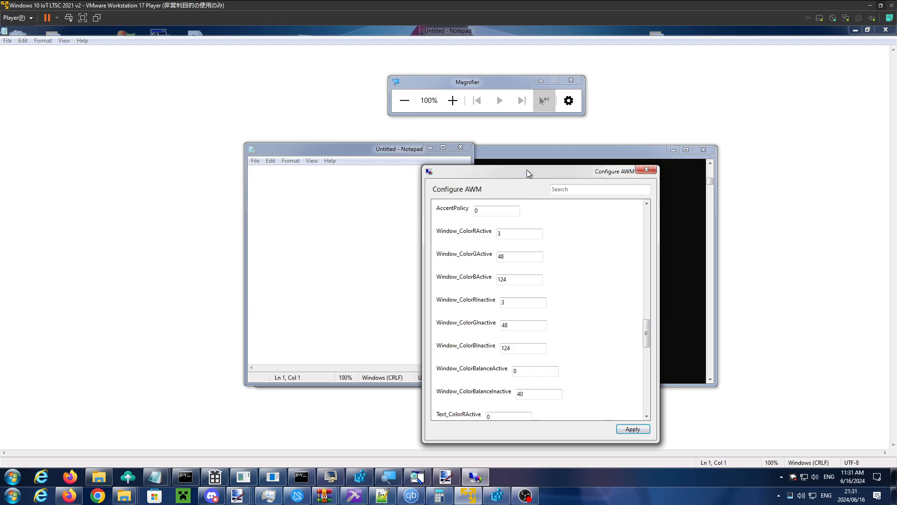
left_click_drag(527, 170, 587, 152)
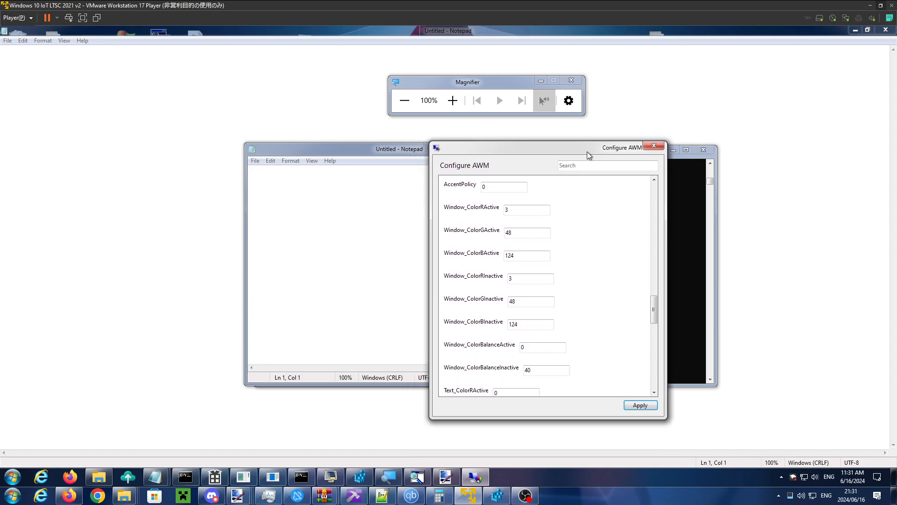
left_click(377, 149)
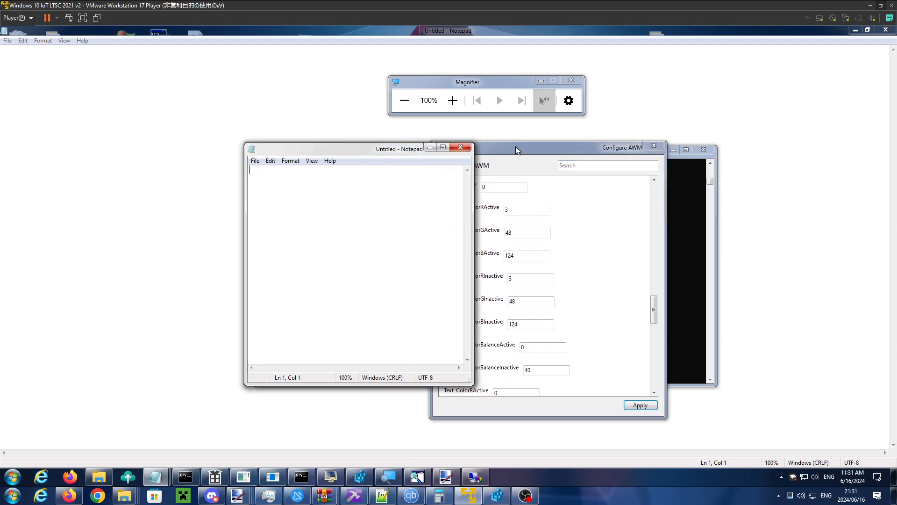
left_click(514, 148)
left_click(385, 149)
left_click(484, 154)
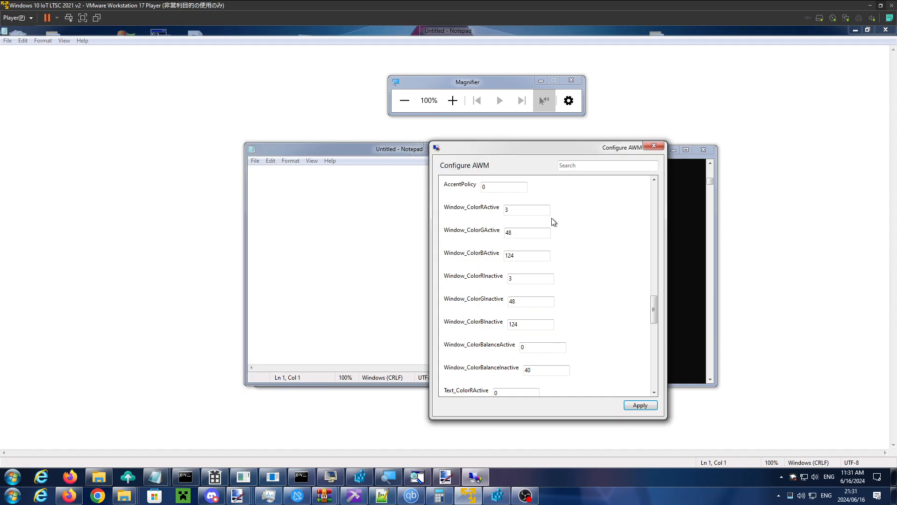
- Set Window_ColorBalanceActive back to 100 and apply it
left_click_drag(537, 347, 409, 338)
type("100")
left_click(618, 470)
left_click(528, 158)
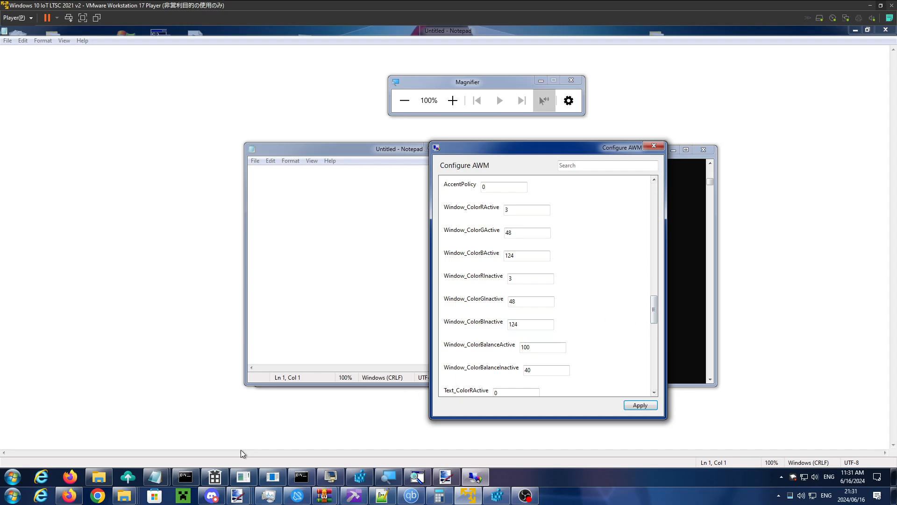
- Switch to DWMBlurGlass and arrange it and the Magnifier window so the small Notepad and Configure AWM settings stay uncovered
left_click(214, 477)
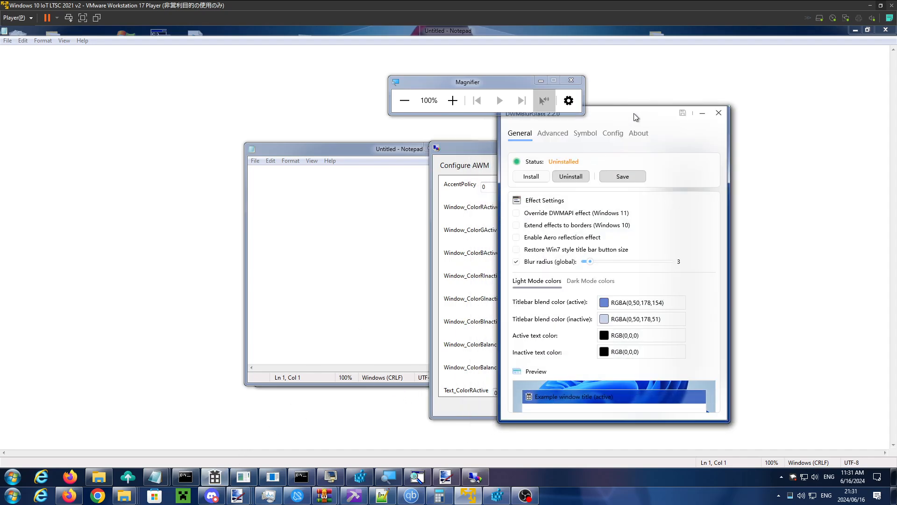
left_click_drag(635, 117, 592, 164)
left_click_drag(514, 84, 225, 81)
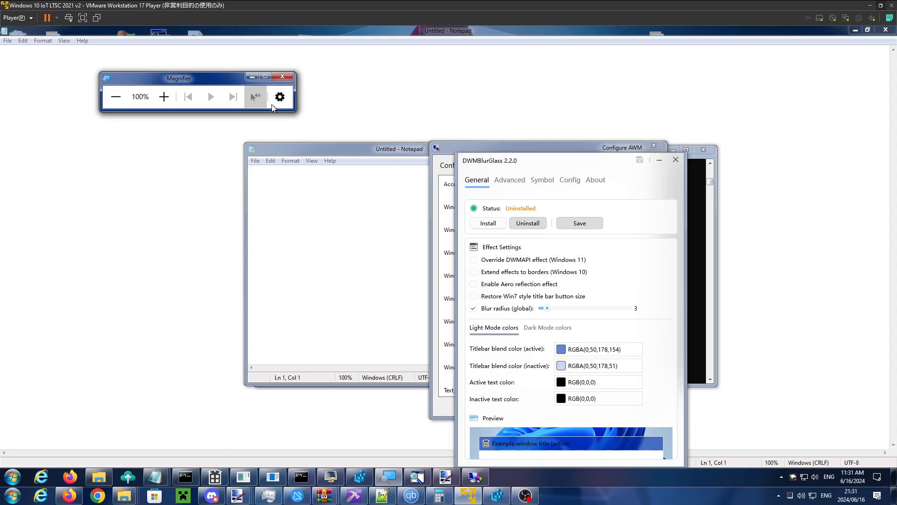
left_click(507, 162)
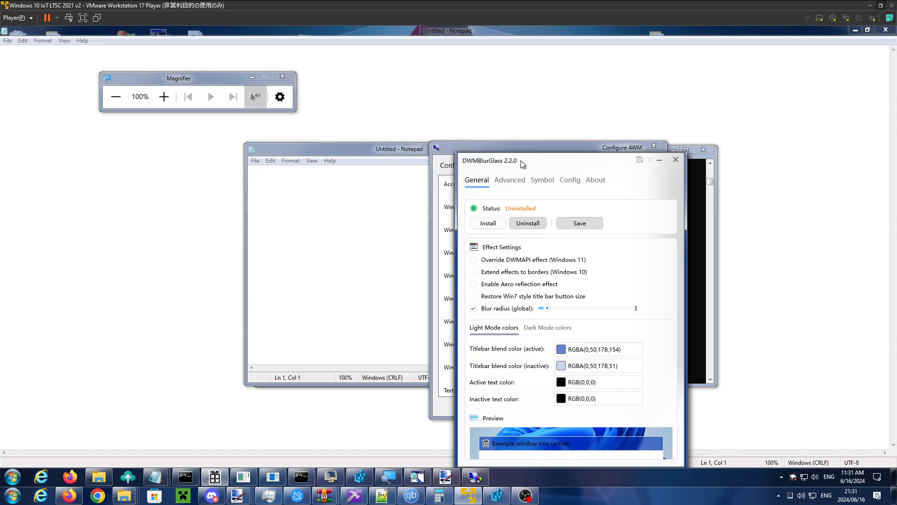
left_click_drag(521, 161, 630, 83)
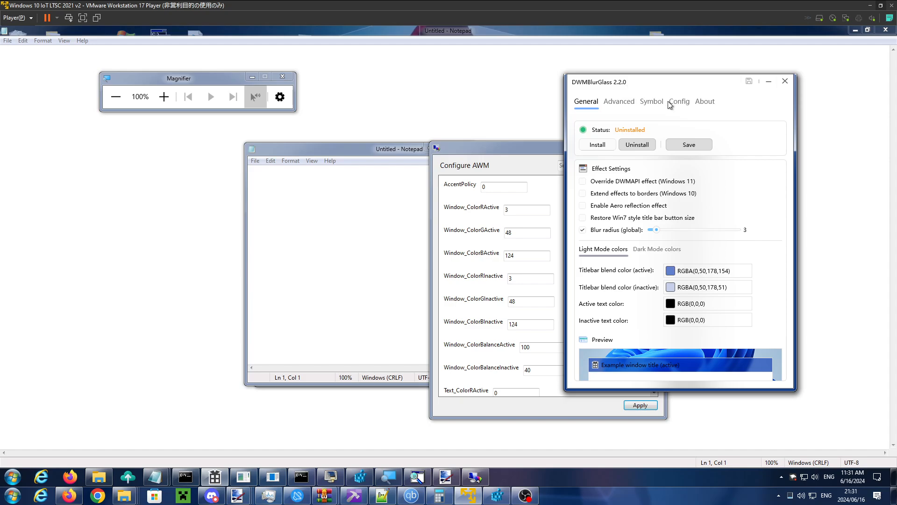
- Install the DWMBlurGlass effect, and reposition the Configure AWM and small Notepad windows to examine the blur
left_click(636, 148)
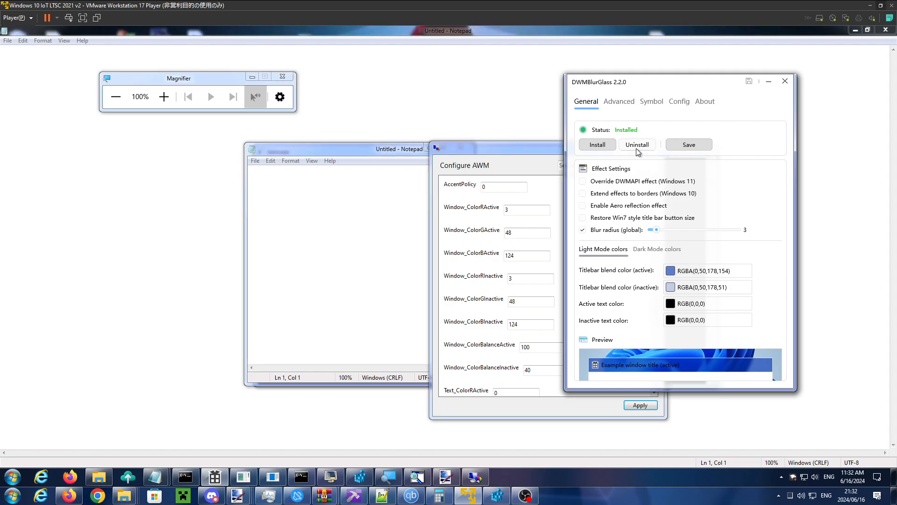
left_click_drag(479, 150, 497, 124)
left_click_drag(320, 150, 291, 120)
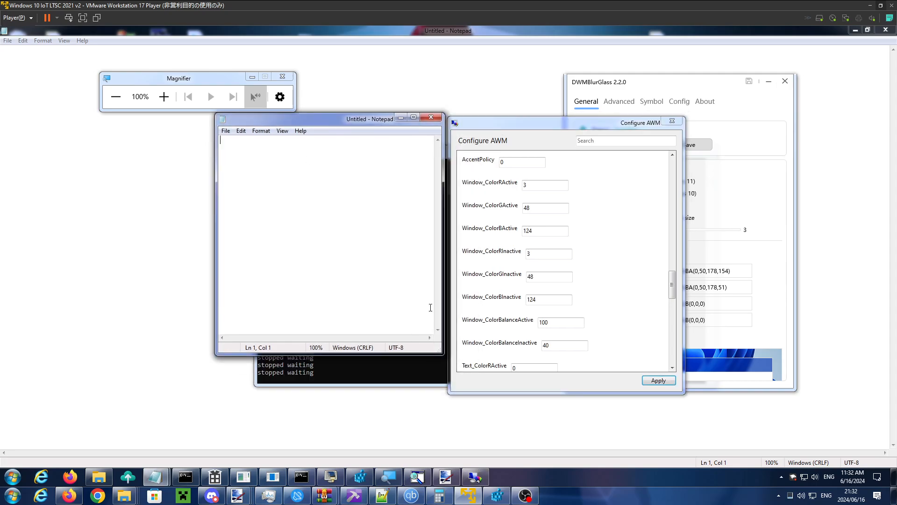
- Shrink the small Notepad window, and move it over dwm.exe and Configure AWM over DWMBlurGlass to examine their blurred frames
left_click_drag(442, 354, 415, 317)
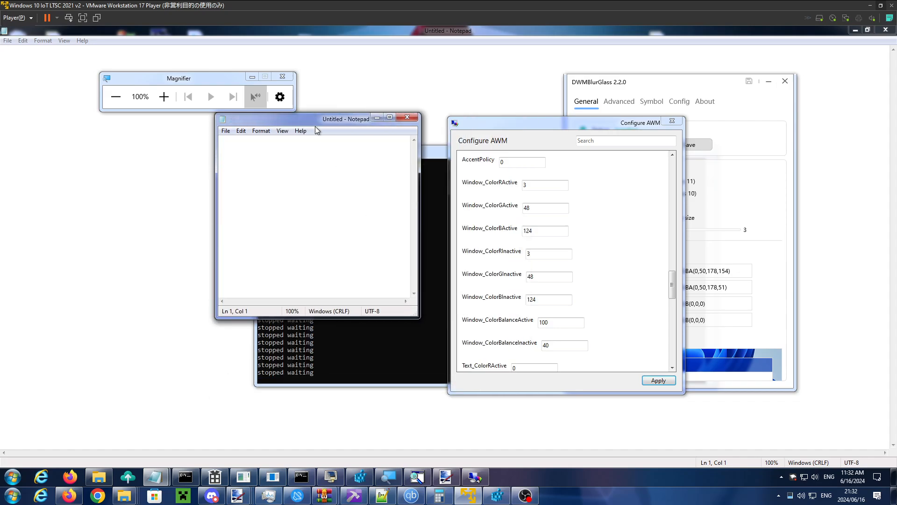
left_click_drag(316, 123, 282, 176)
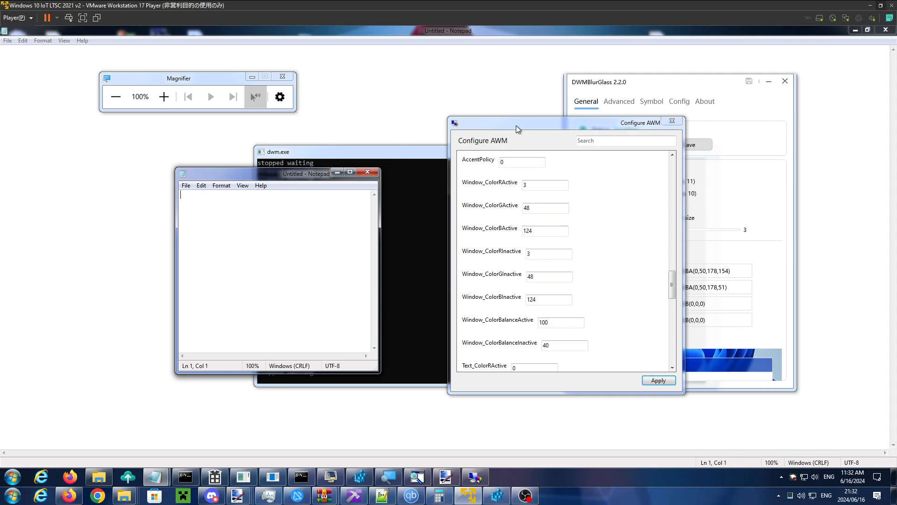
mouse_move(516, 125)
left_mouse_down()
mouse_move(534, 127)
mouse_move(519, 115)
left_mouse_up()
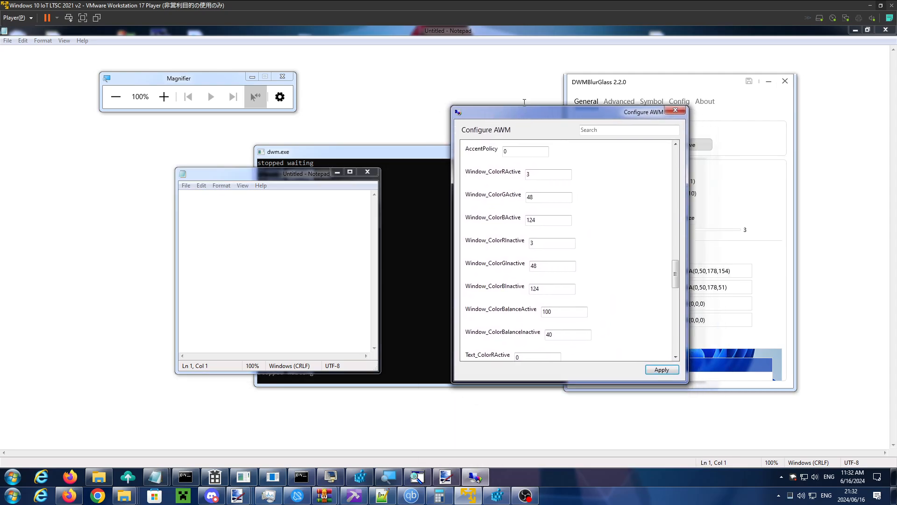
left_click_drag(579, 120, 559, 109)
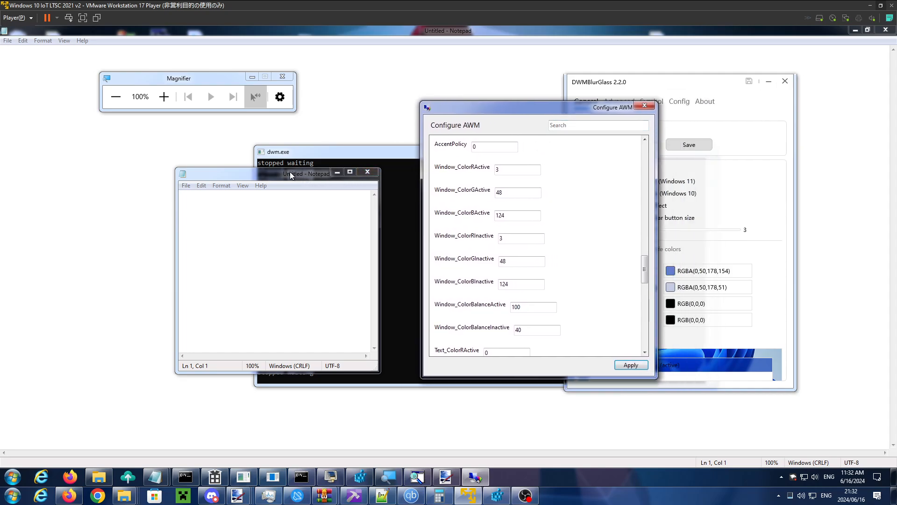
left_click_drag(290, 173, 300, 172)
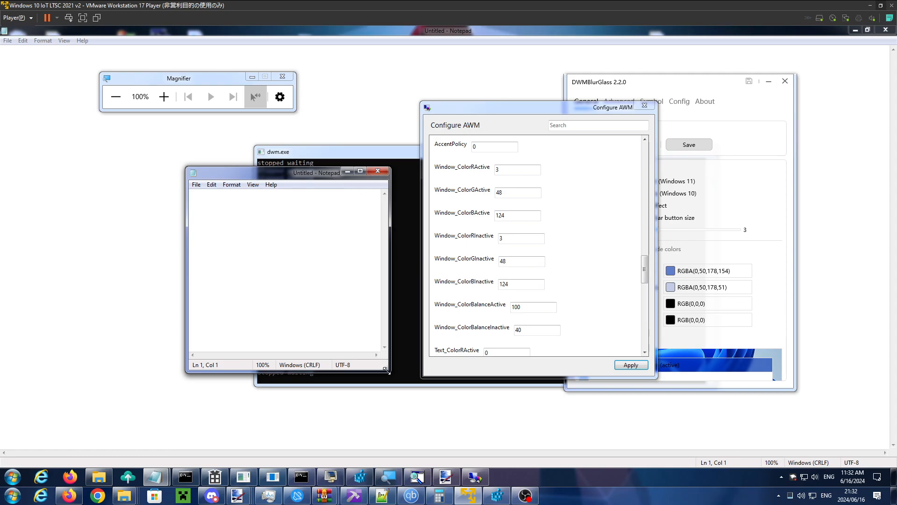
- Widen the small Notepad window slightly, and move Configure AWM and DWMBlurGlass over neighbouring windows to examine their blurred frames
mouse_move(386, 370)
left_mouse_down()
mouse_move(469, 363)
mouse_move(426, 341)
mouse_move(396, 370)
left_mouse_up()
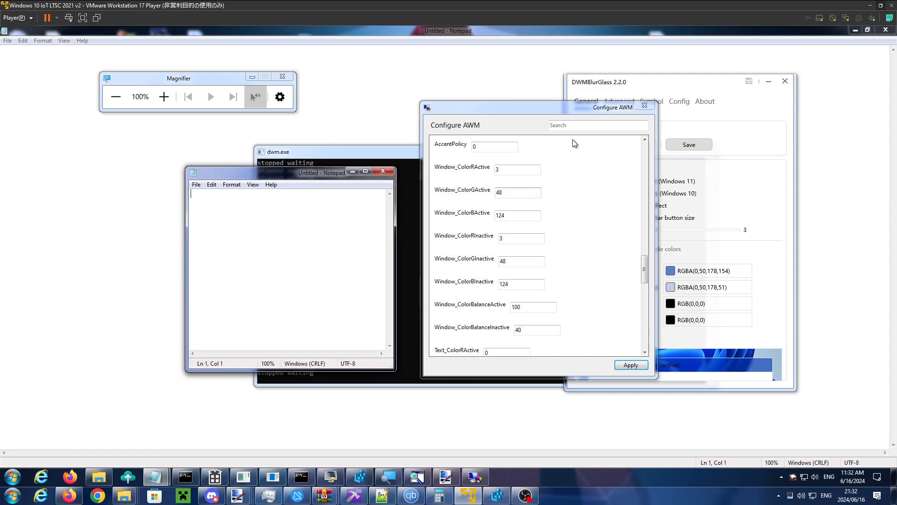
left_click_drag(582, 110, 538, 104)
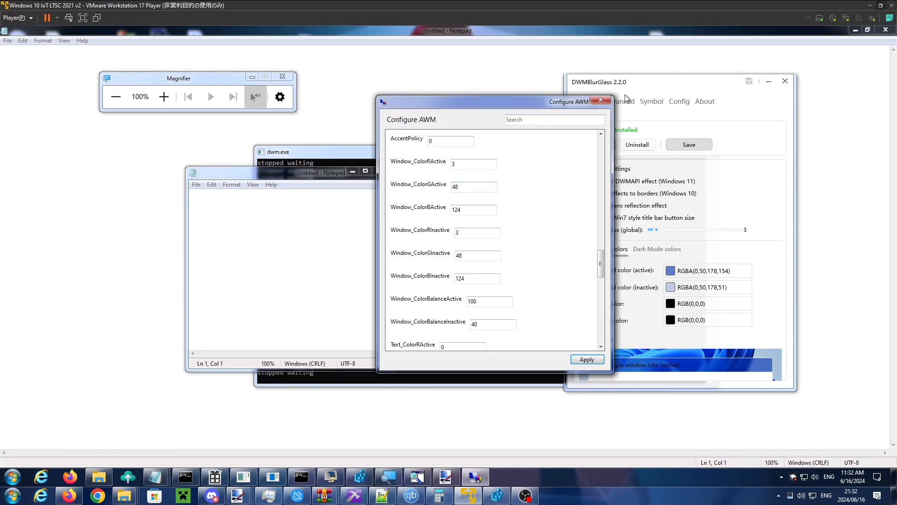
left_click(663, 83)
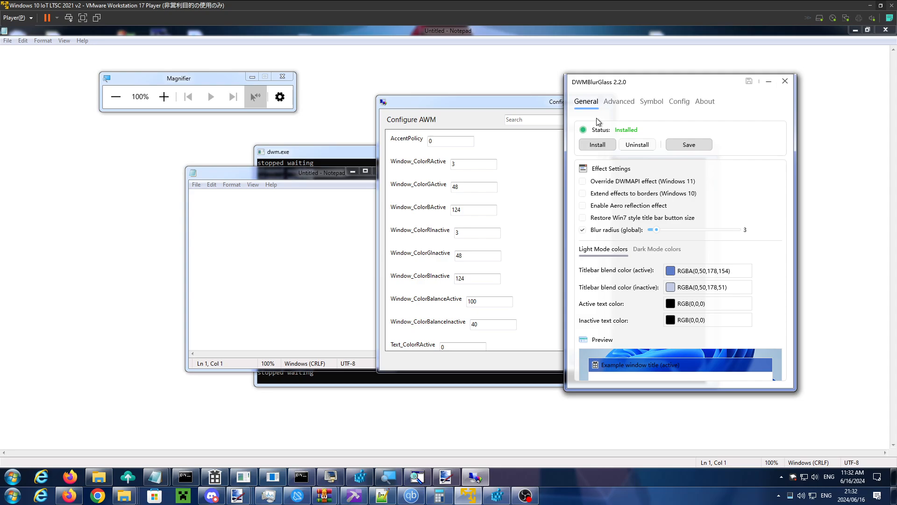
left_click_drag(641, 86, 548, 90)
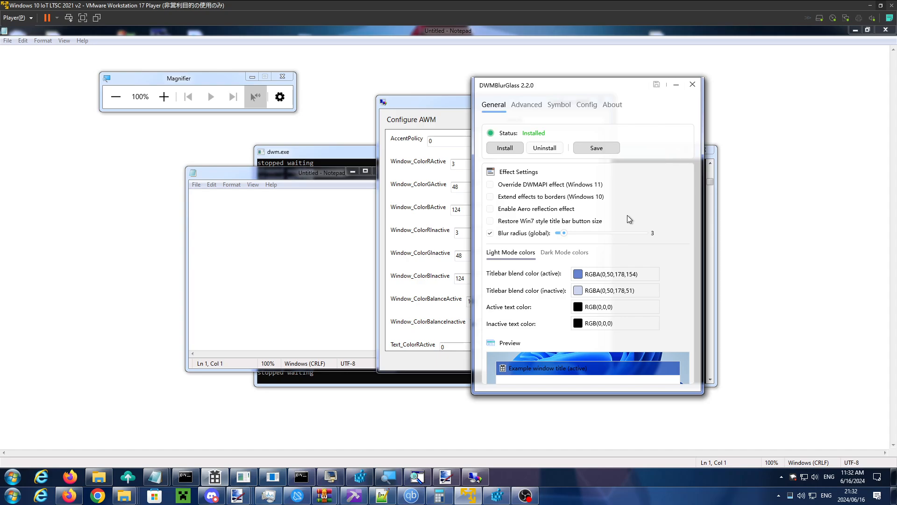
- Open the Run dialog to examine its window frame, and close it
left_click(13, 476)
left_click(142, 352)
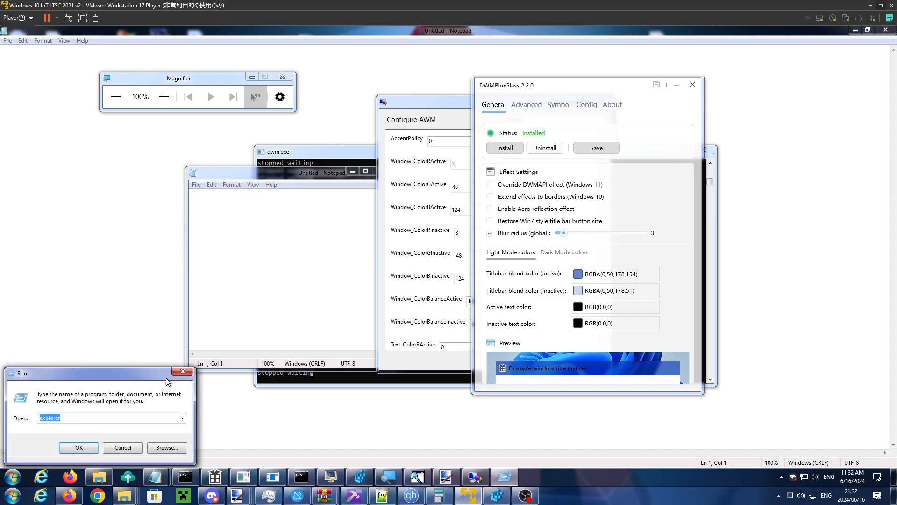
left_click(182, 371)
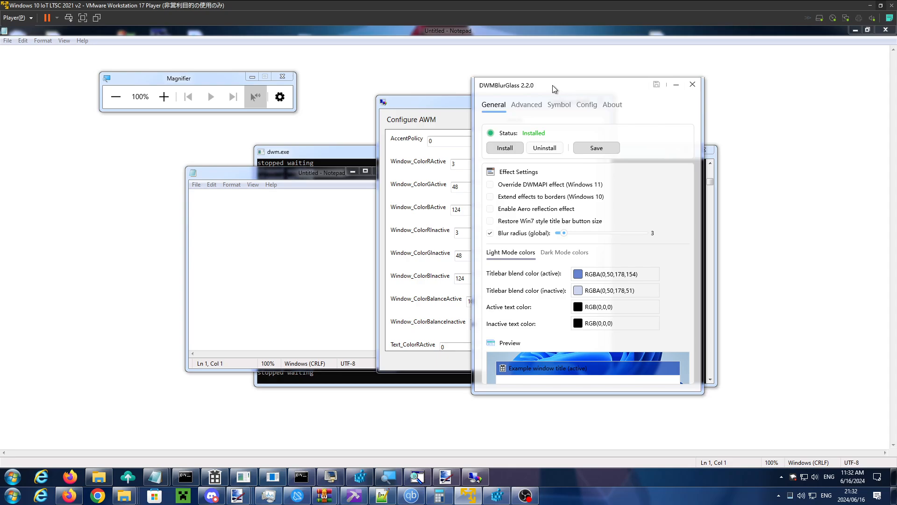
- Move DWMBlurGlass clear of Configure AWM, and place Configure AWM over the dwm.exe and small Notepad windows
left_click_drag(553, 85, 701, 101)
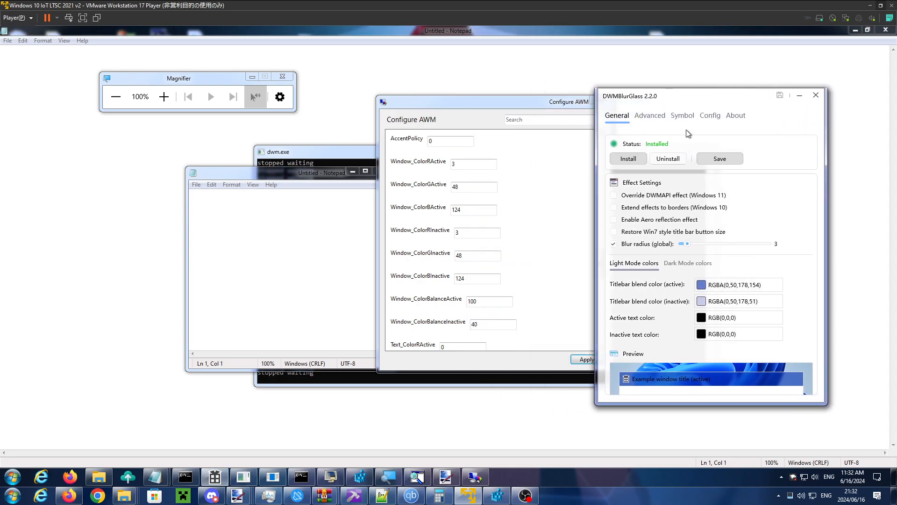
left_click_drag(549, 106, 495, 97)
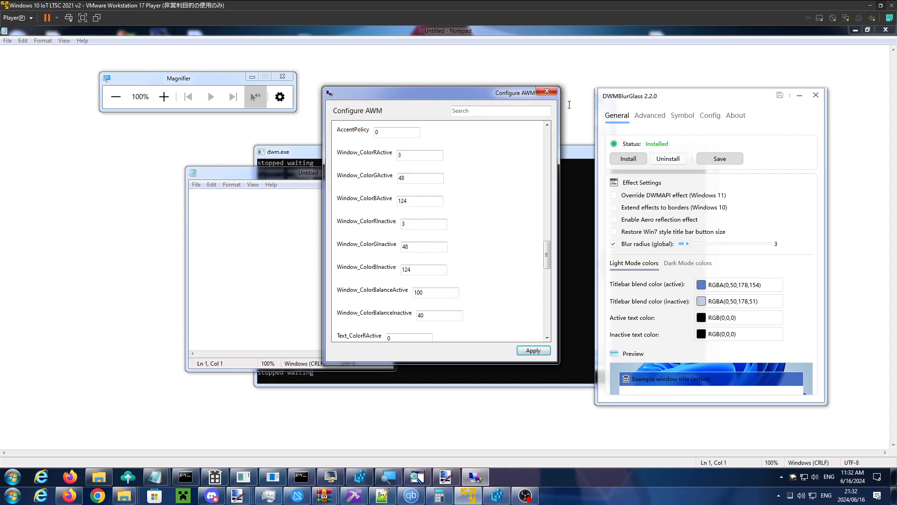
left_click_drag(413, 95, 420, 127)
- Set Use Transparency to 1 and apply it, comparing the active frames of the small Notepad and Configure AWM
scroll(453, 284, "down", 1)
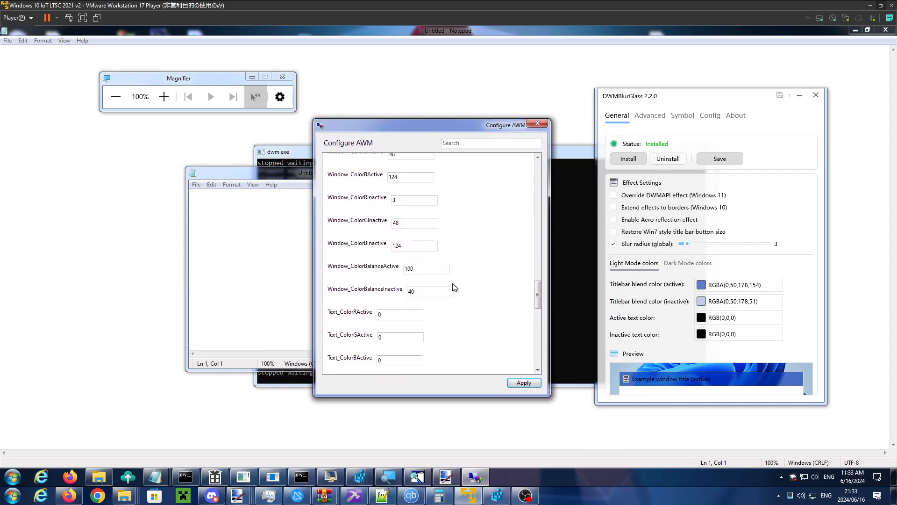
scroll(453, 283, "down", 1)
scroll(453, 283, "up", 3)
double_click(402, 197)
type("1")
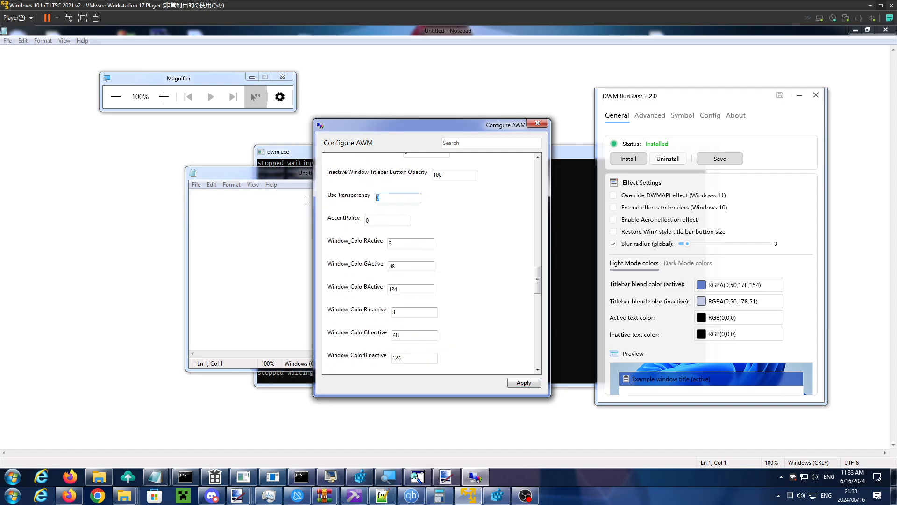
left_click(525, 383)
left_click(293, 173)
left_click(419, 133)
- Set Window_ColorRActive to 255 and apply it
double_click(411, 243)
type("255")
left_click(524, 382)
- Set Window_ColorRActive back to 3 and apply it
double_click(411, 243)
type("3")
left_click(534, 385)
- Move the Magnifier over Configure AWM and the maximized Notepad to examine its frame, and view the AWM key in Registry Editor
left_click_drag(538, 288, 538, 363)
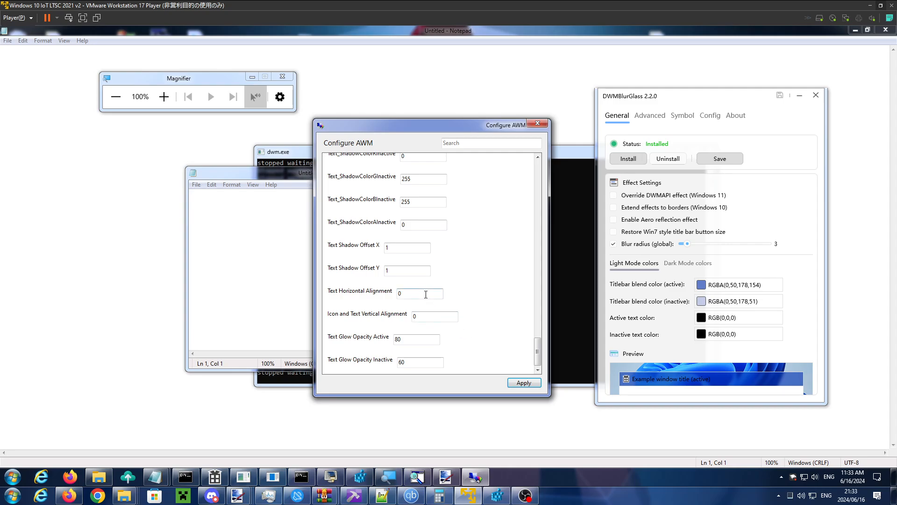
left_click_drag(185, 78, 271, 128)
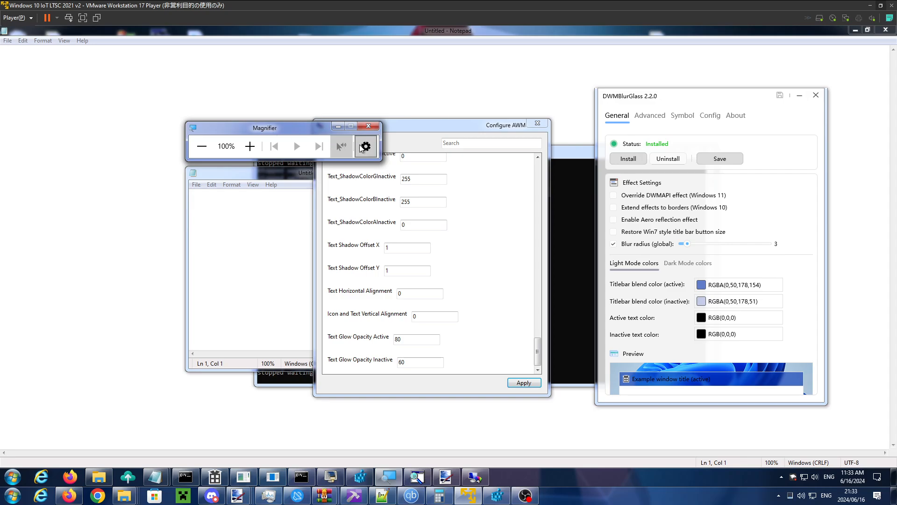
left_click(439, 30)
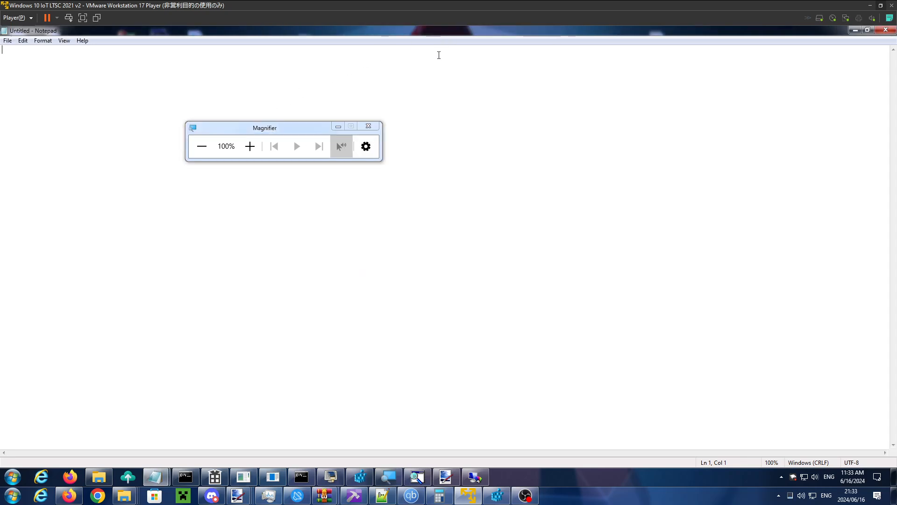
left_click_drag(293, 131, 332, 134)
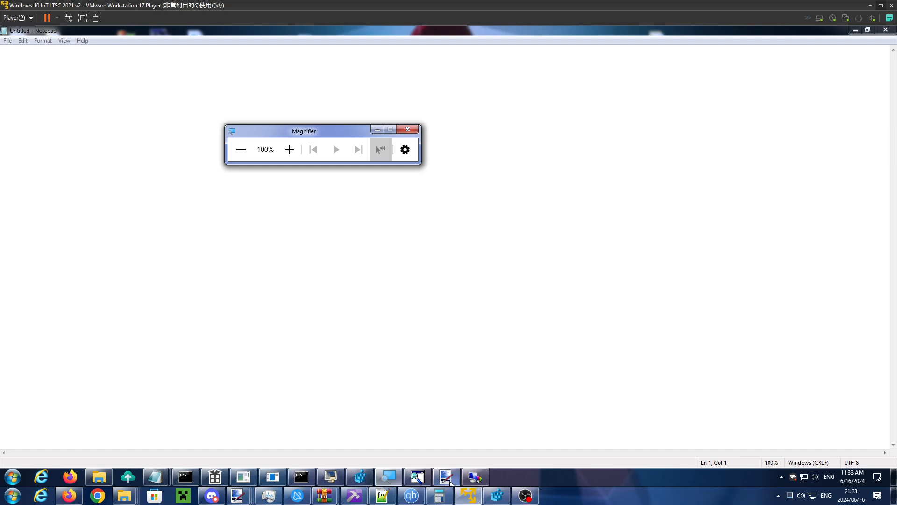
left_click(362, 475)
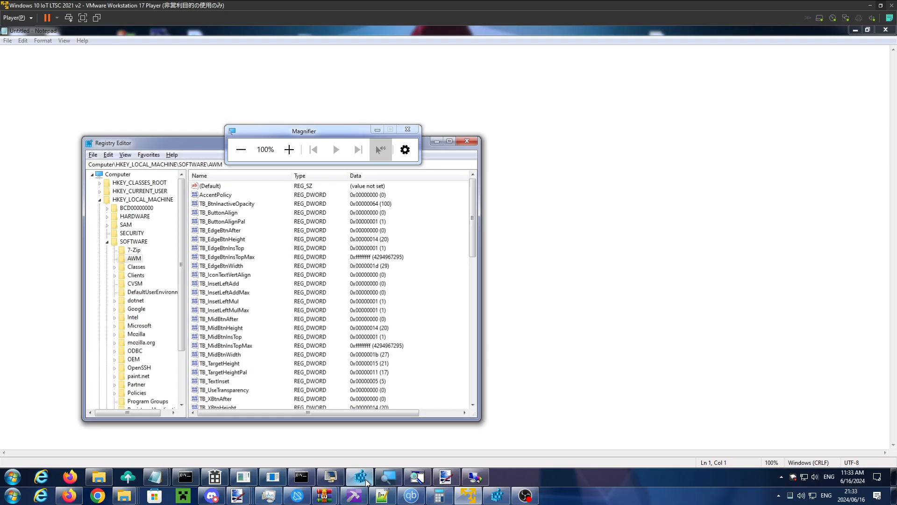
left_click(364, 469)
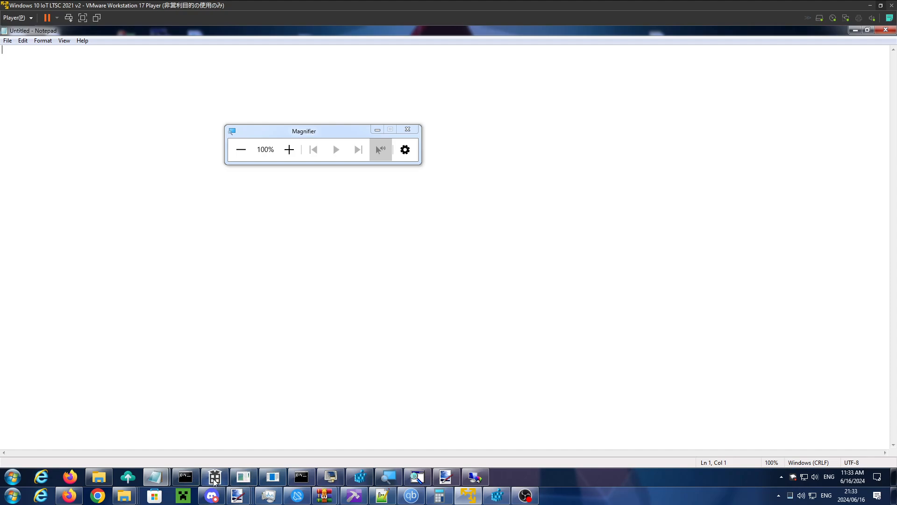
- Open Task Manager, and move the Magnifier window clear of its process list
right_click(528, 477)
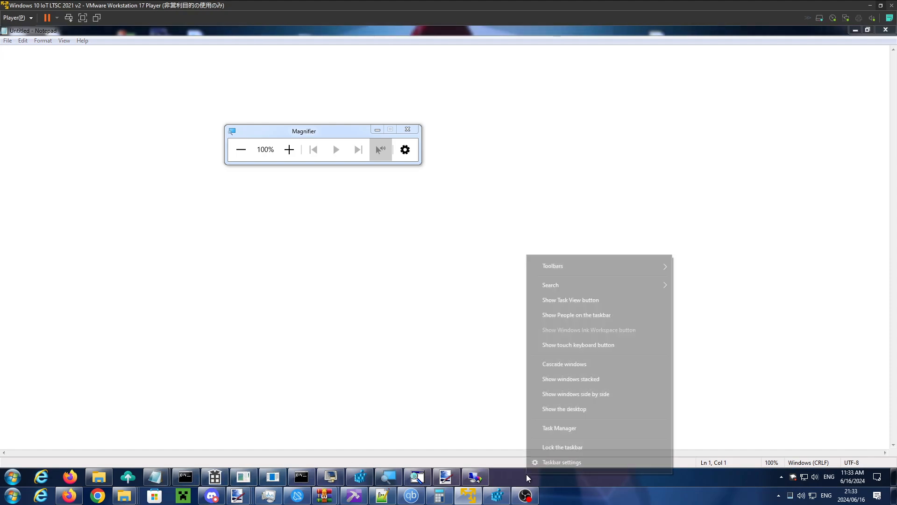
left_click(567, 427)
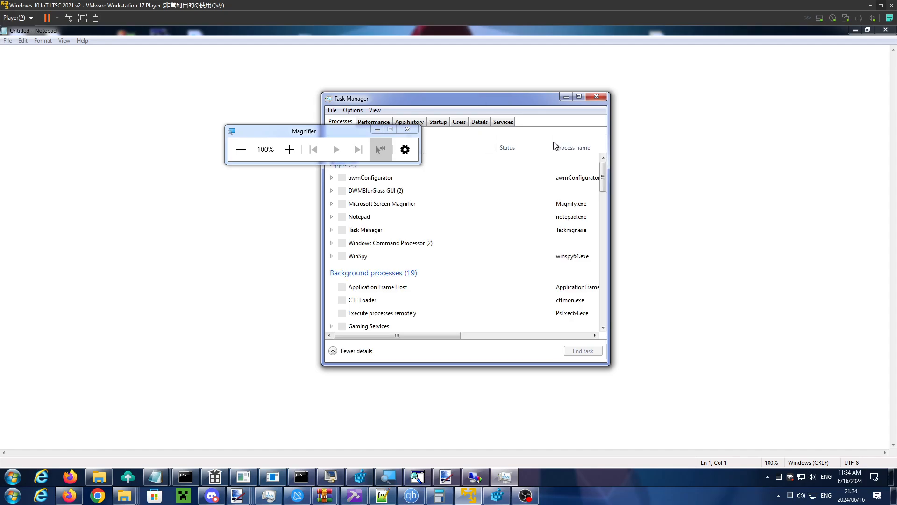
scroll(468, 211, "down", 20)
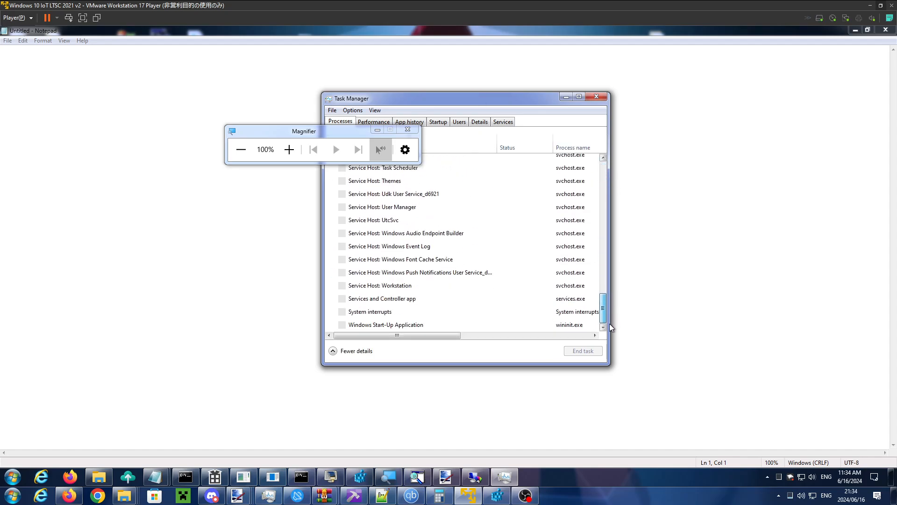
left_click_drag(320, 135, 205, 139)
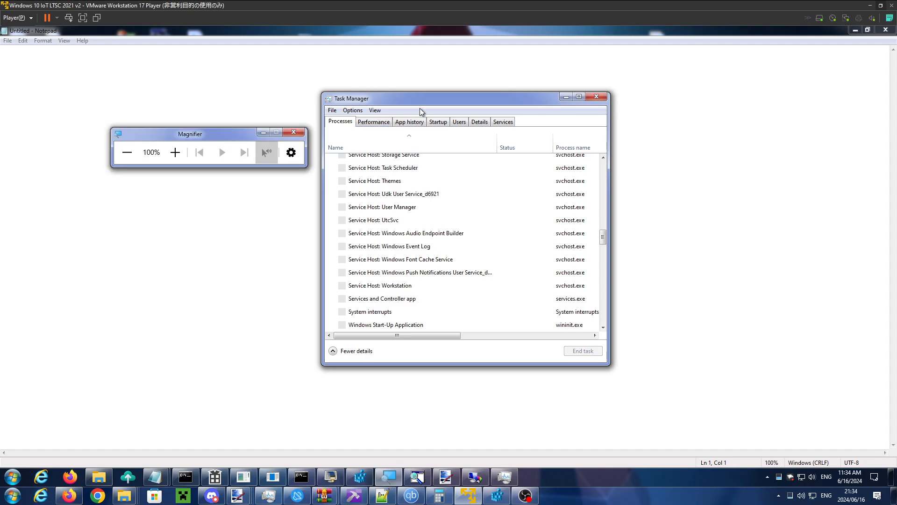
- Widen the Task Manager window to show the resource columns, and locate Desktop Window Manager among the Windows processes
left_click(670, 305)
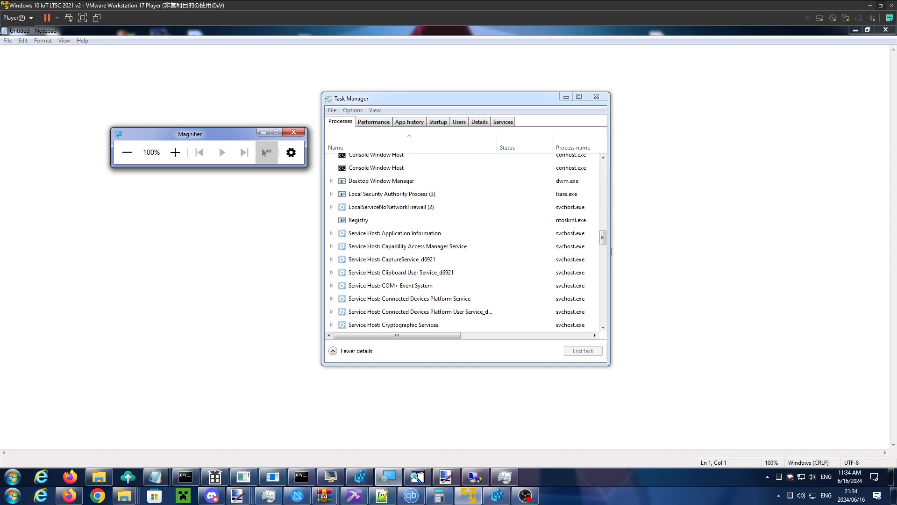
left_click_drag(605, 240, 606, 318)
left_click_drag(706, 296, 753, 310)
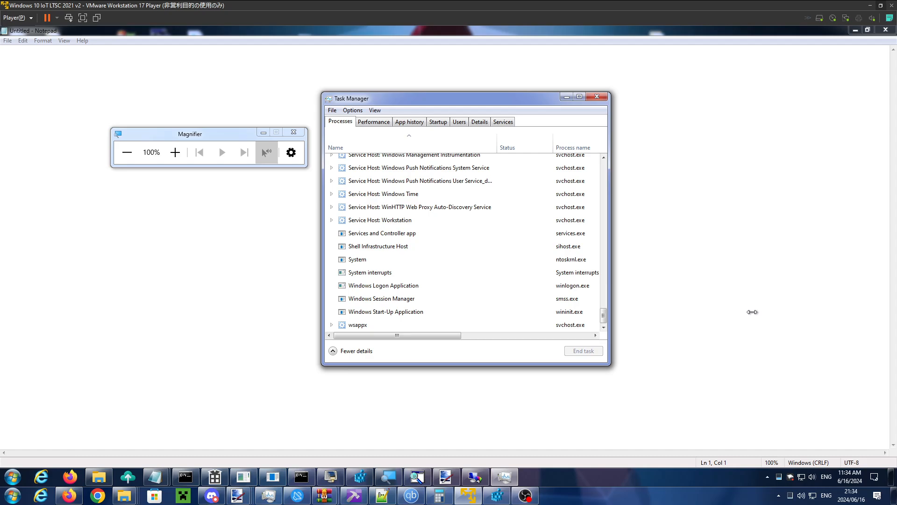
left_click_drag(753, 312, 737, 226)
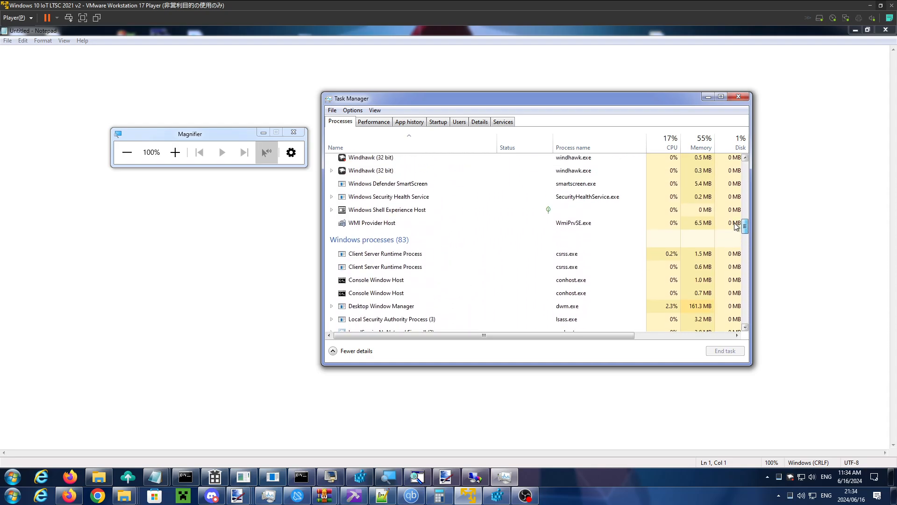
- End the Desktop Window Manager process, agreeing to abandon unsaved data and shut down
left_click(448, 304)
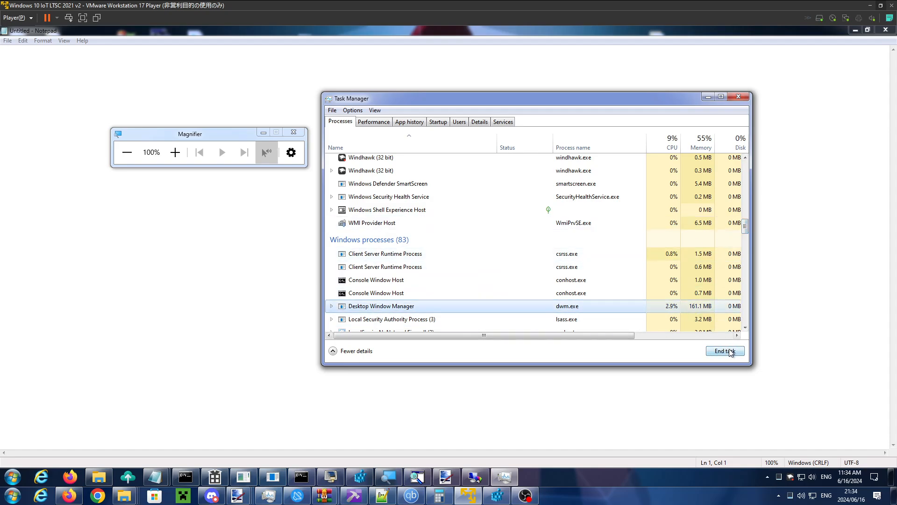
left_click(331, 307)
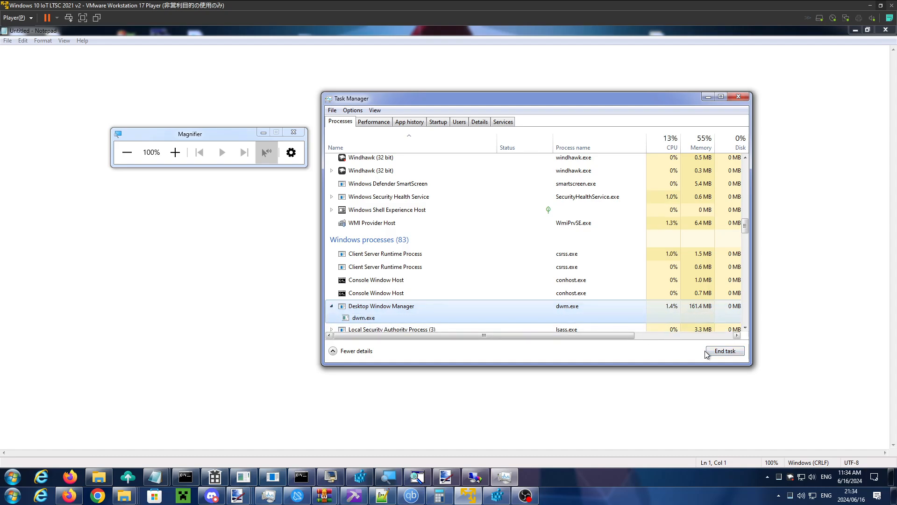
left_click(719, 354)
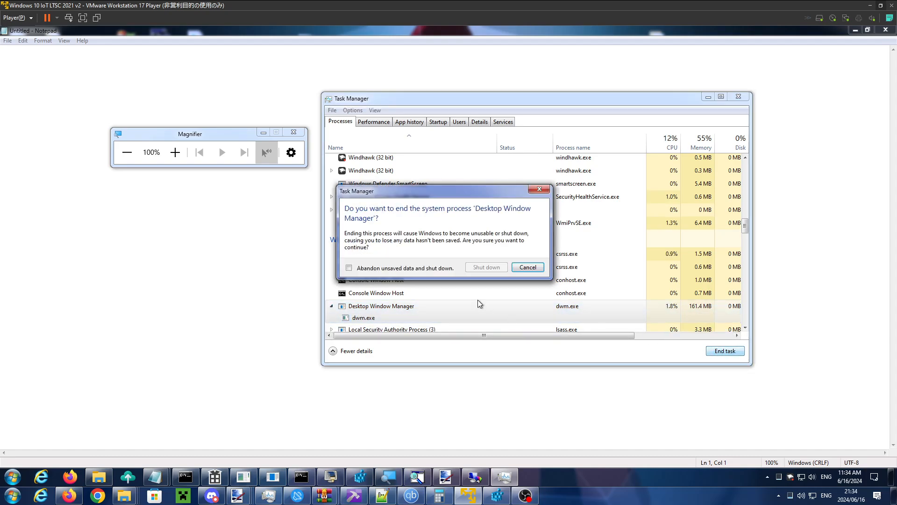
left_click(418, 268)
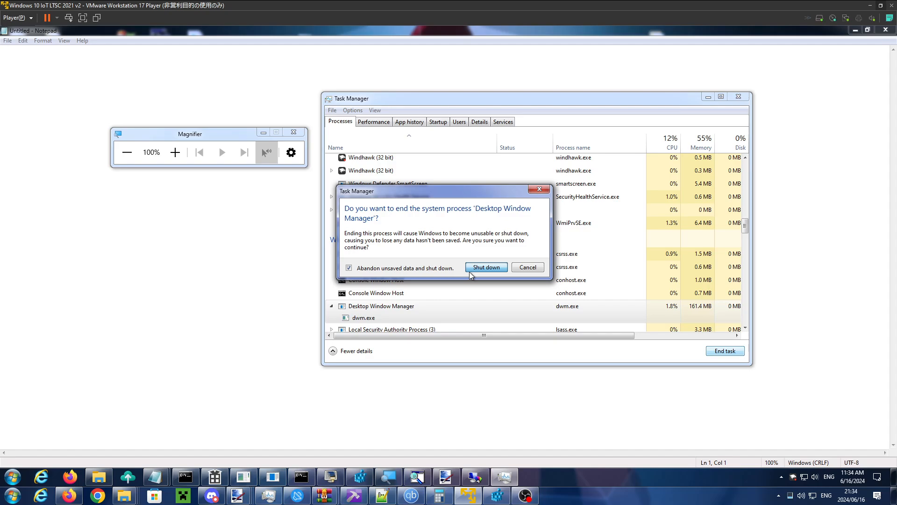
left_click(486, 267)
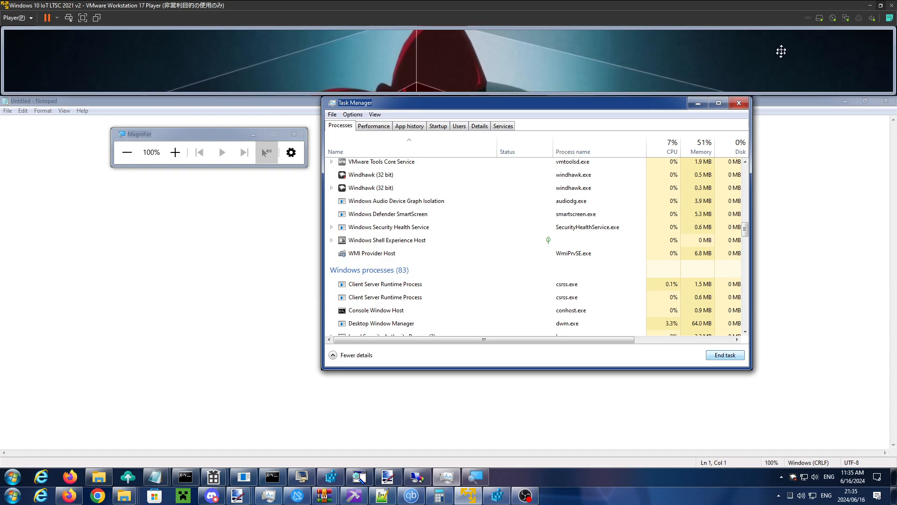
- Undock the Magnifier view and float it over Task Manager, set its zoom to 200%, and open the Magnifier options
left_click_drag(764, 63, 620, 169)
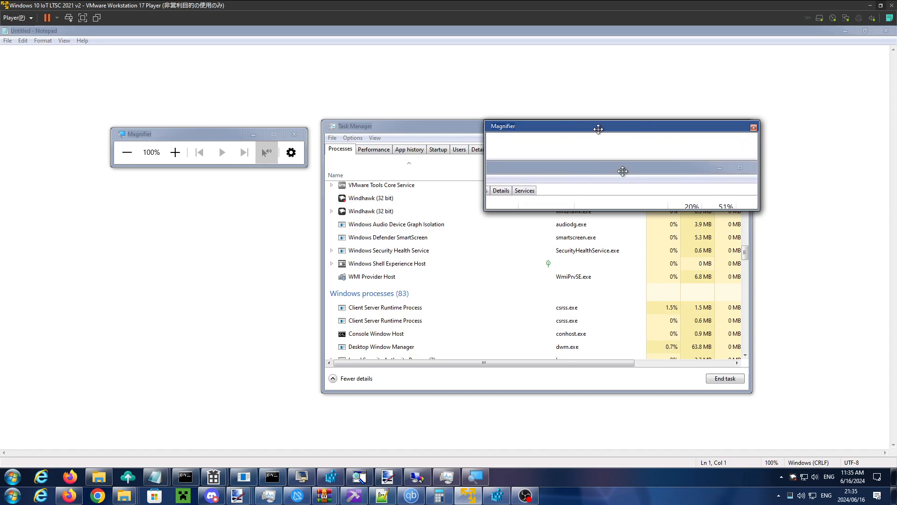
left_click_drag(598, 129, 399, 140)
left_click(180, 151)
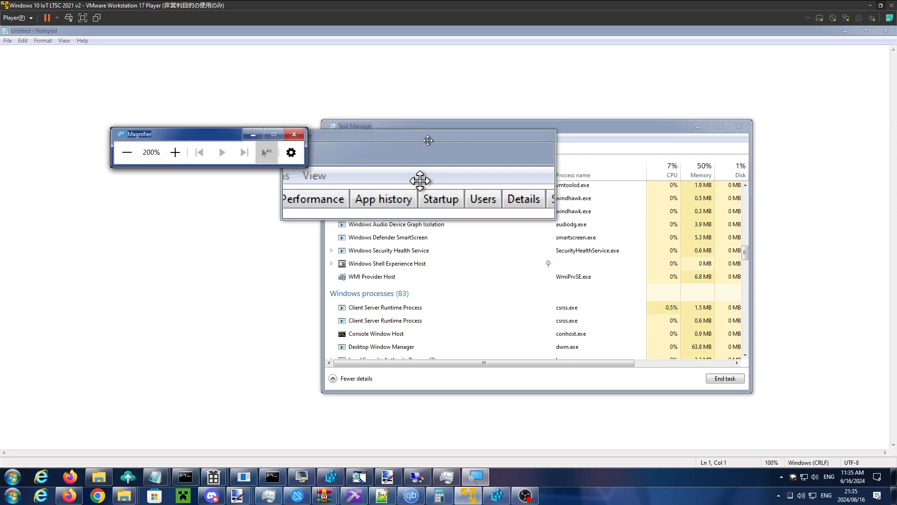
left_click_drag(421, 136, 529, 142)
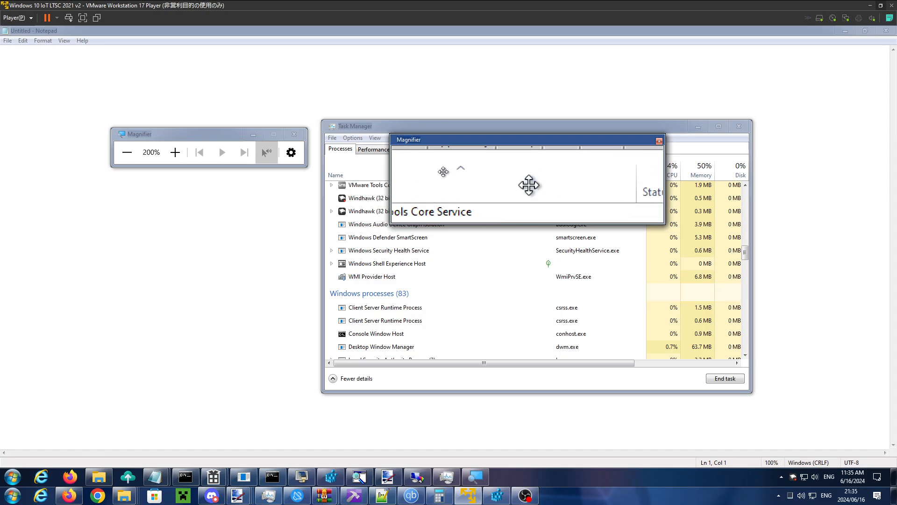
left_click_drag(471, 163, 514, 124)
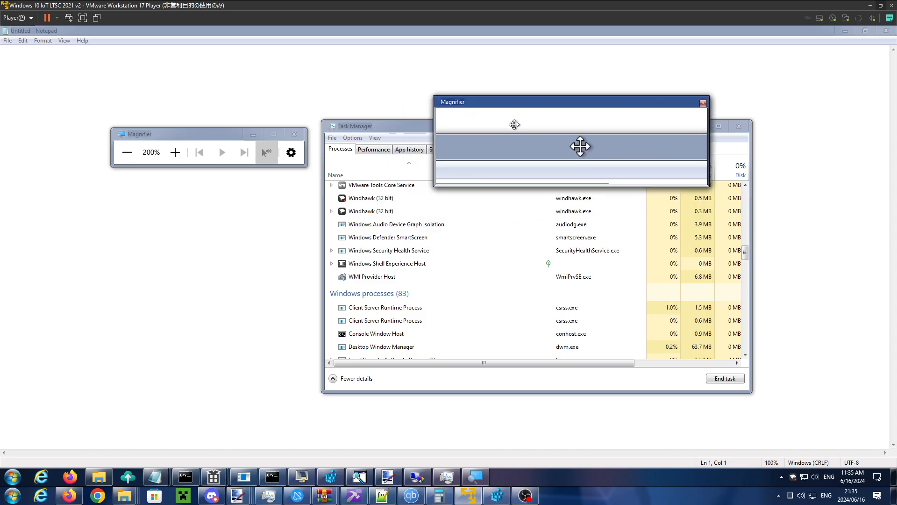
left_click(291, 153)
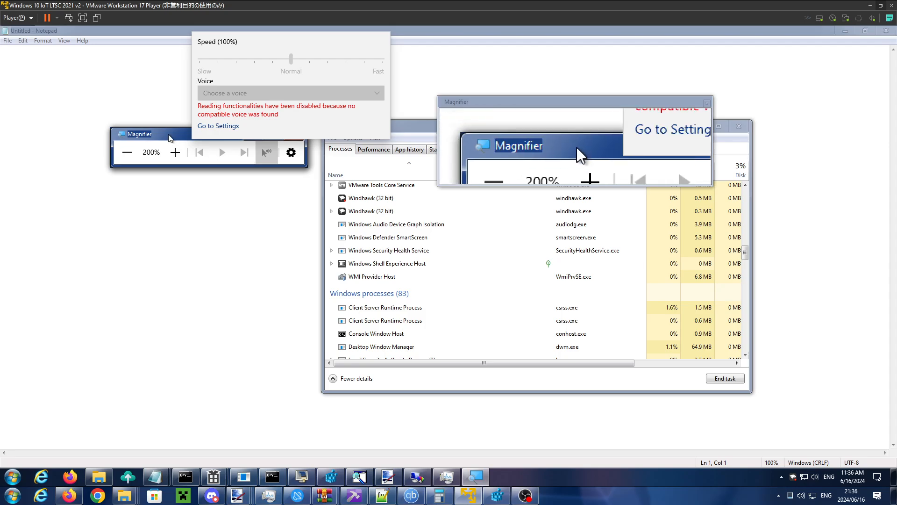
- Switch to the open command prompt window
left_click(262, 477)
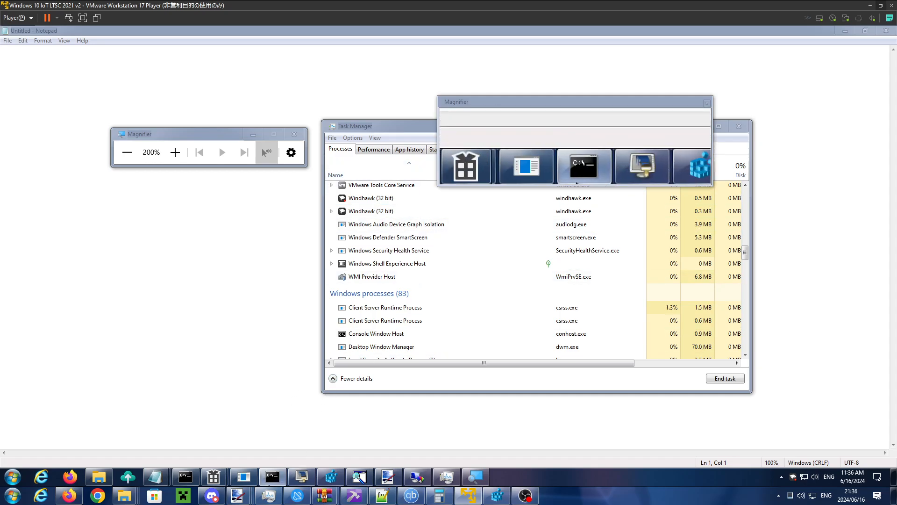
mouse_move(272, 476)
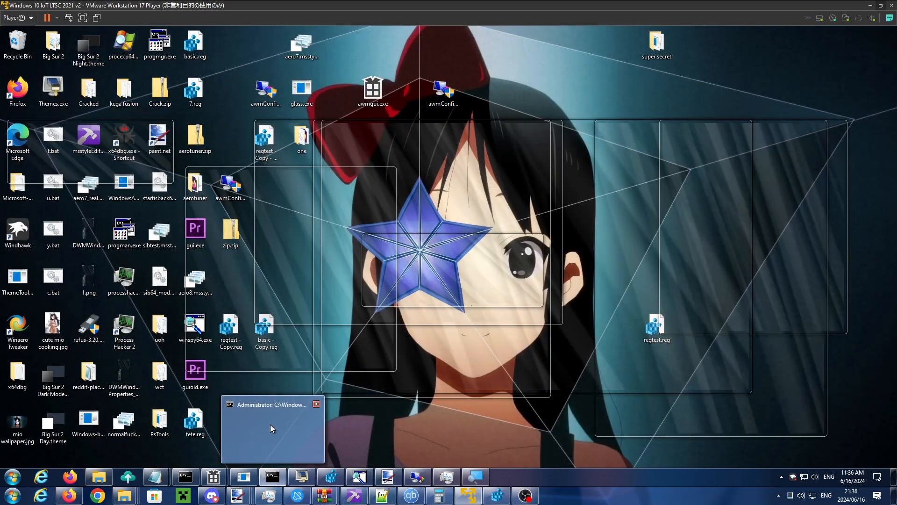
left_click(271, 426)
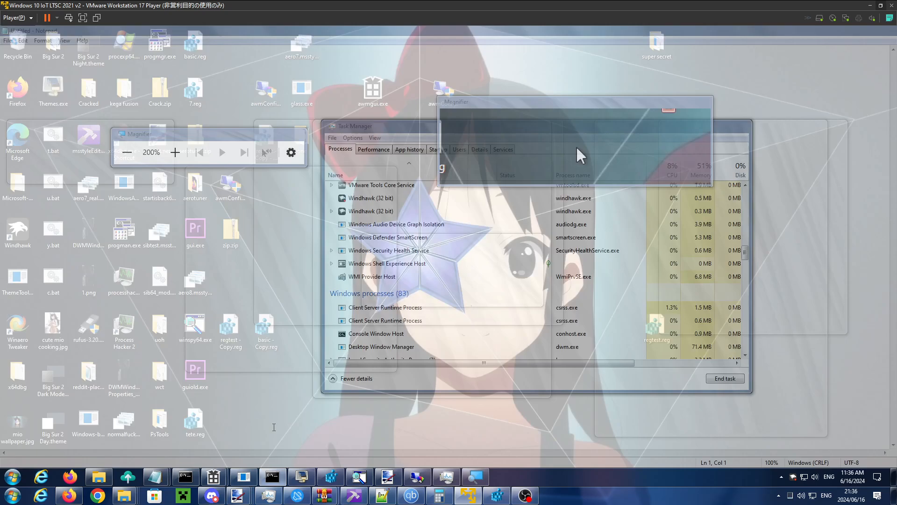
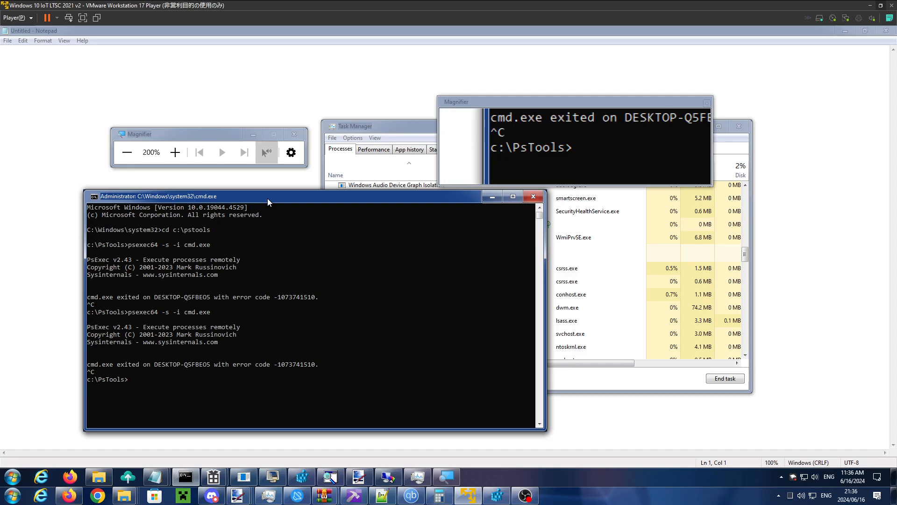
- Rerun psexec64 -s -i cmd.exe to open a SYSTEM command prompt, and move the new window over Task Manager, below the Magnifier view
key("Up")
key("Return")
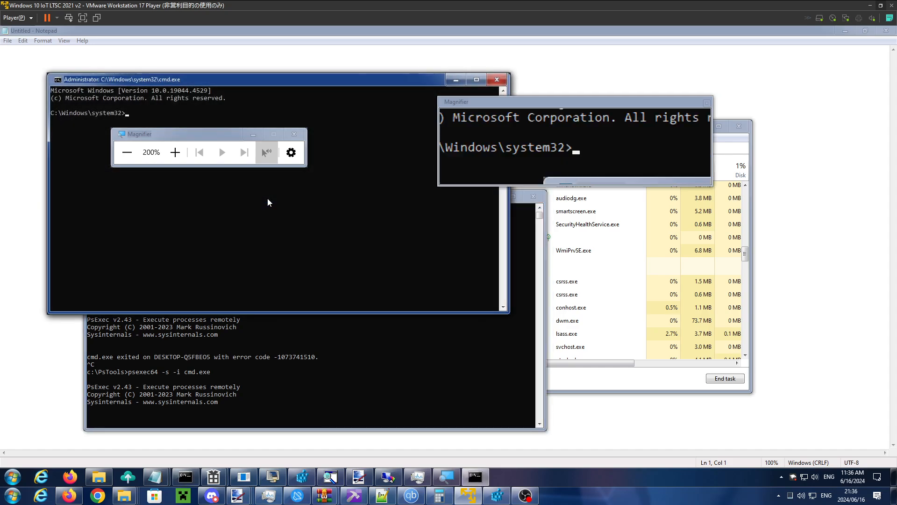
left_click_drag(274, 81, 505, 198)
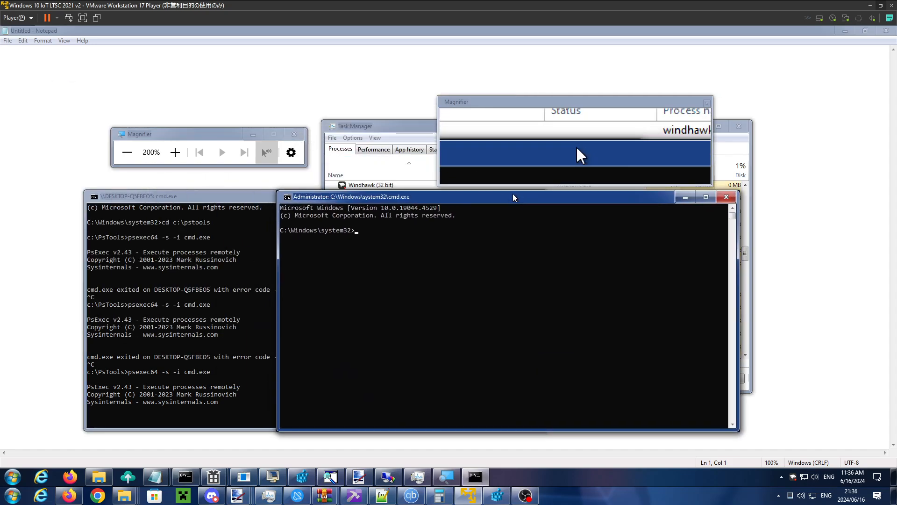
- Enter a cd command with a path starting at c:\ in the new SYSTEM command prompt
type("cd c:\\")
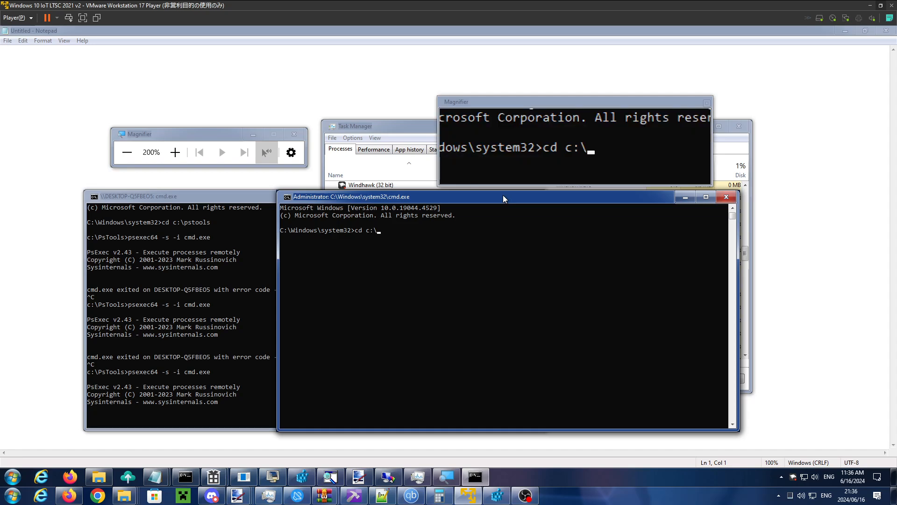
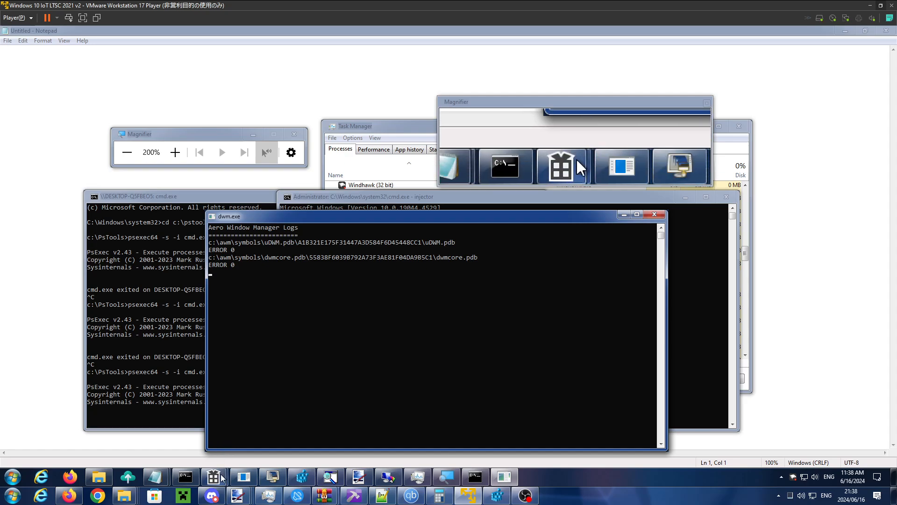
- Acknowledge and close the DWMBlurGlass error dialog in front of the dwm.exe log window
mouse_move(221, 475)
left_click(232, 444)
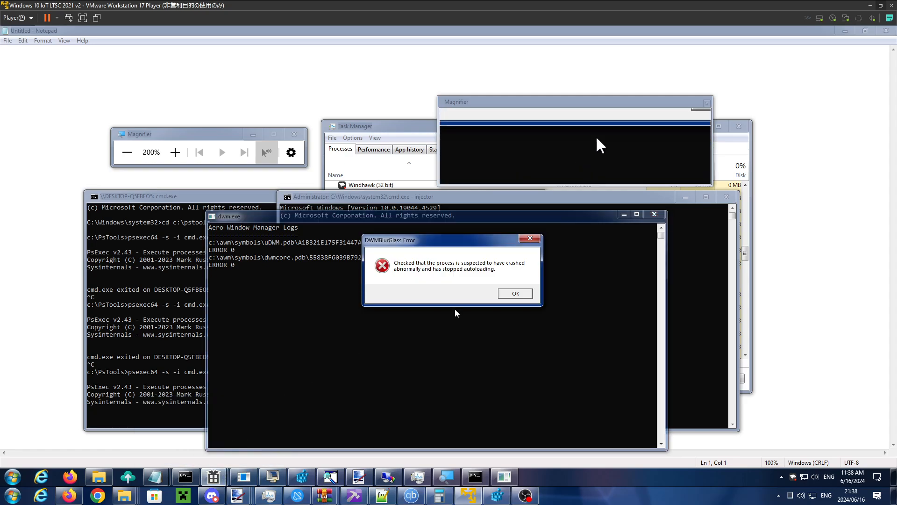
left_click(515, 293)
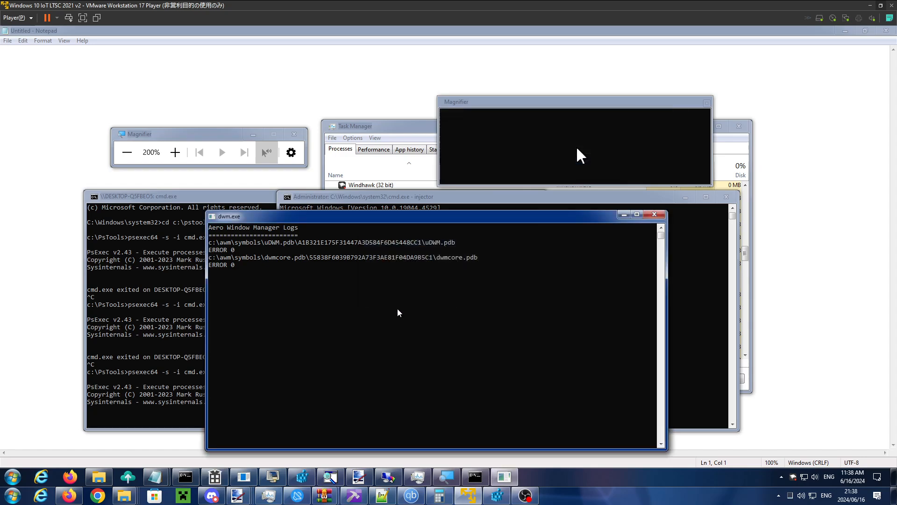
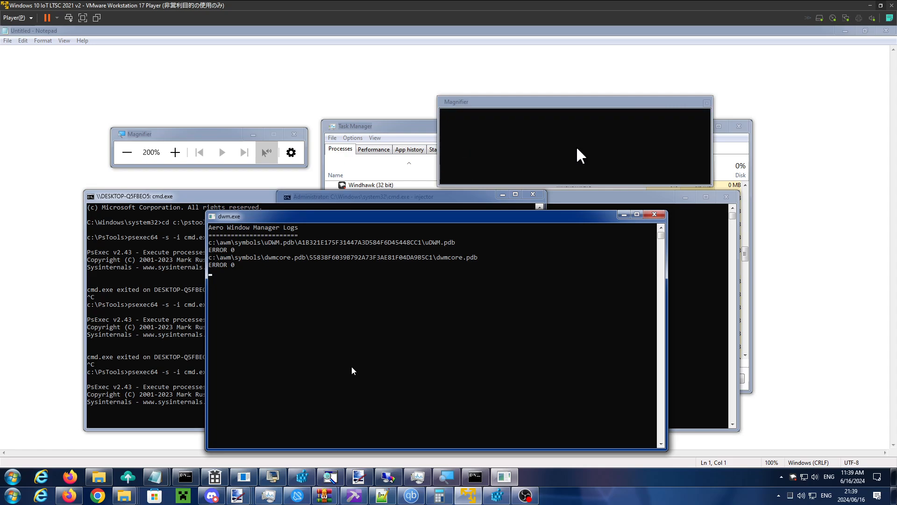
- Bring up the DWMBlurGlass settings window and uninstall its effect from Desktop Window Manager
left_click(217, 474)
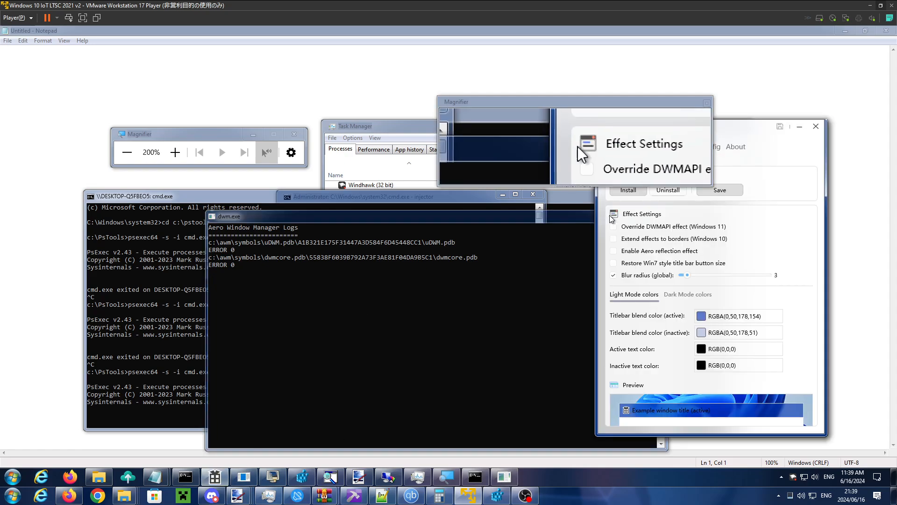
left_click(667, 193)
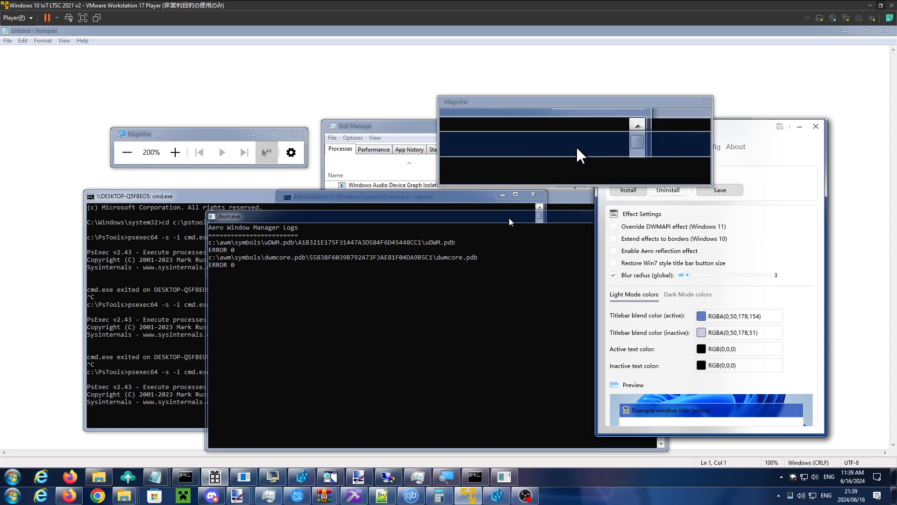
- Reposition the dwm.exe log window and the Magnifier toolbar over other windows to examine their titlebar transparency and blur
left_click_drag(509, 221, 498, 238)
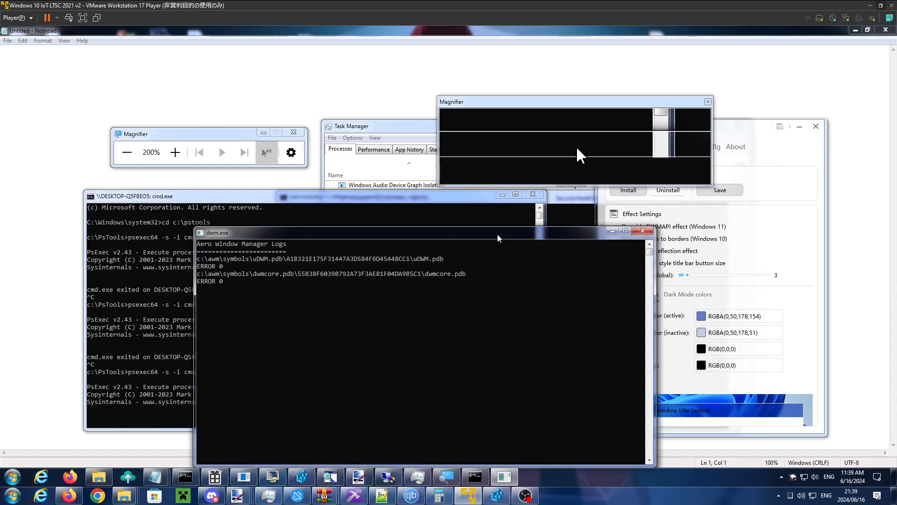
left_click_drag(498, 236, 496, 233)
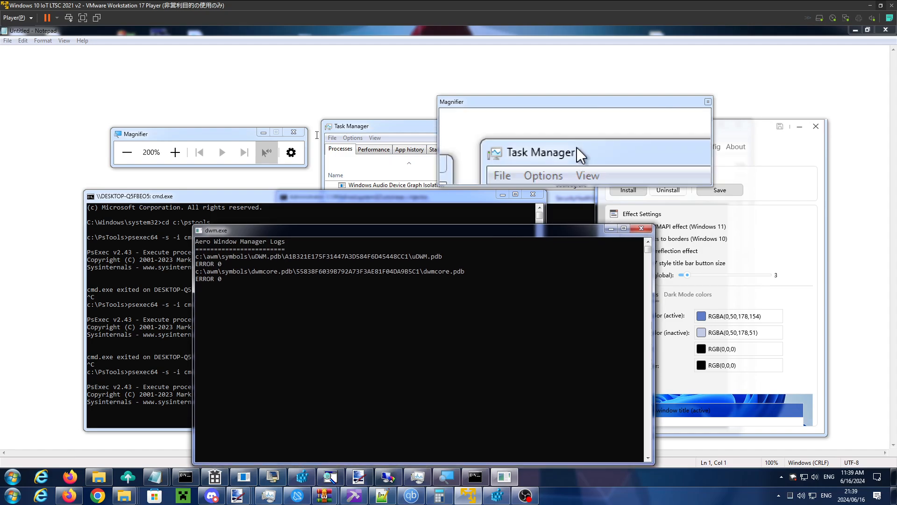
left_click_drag(150, 136, 148, 146)
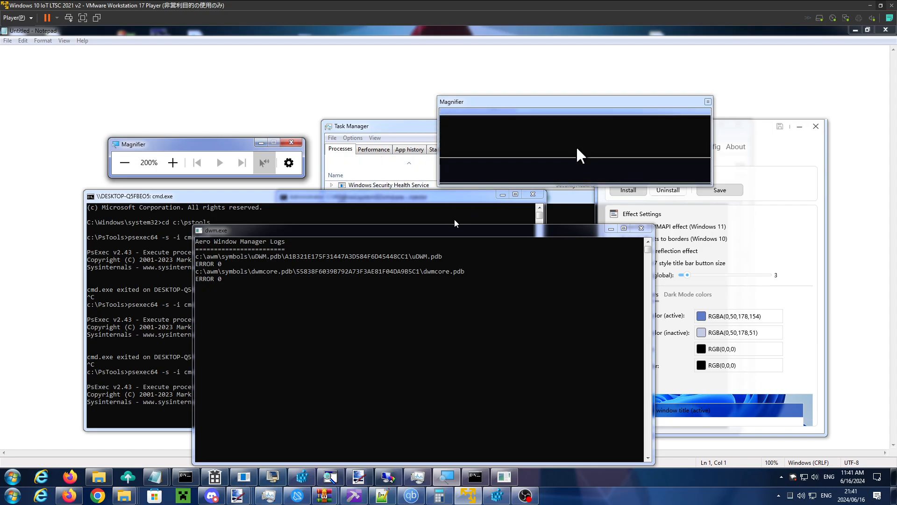
left_click_drag(444, 233, 355, 231)
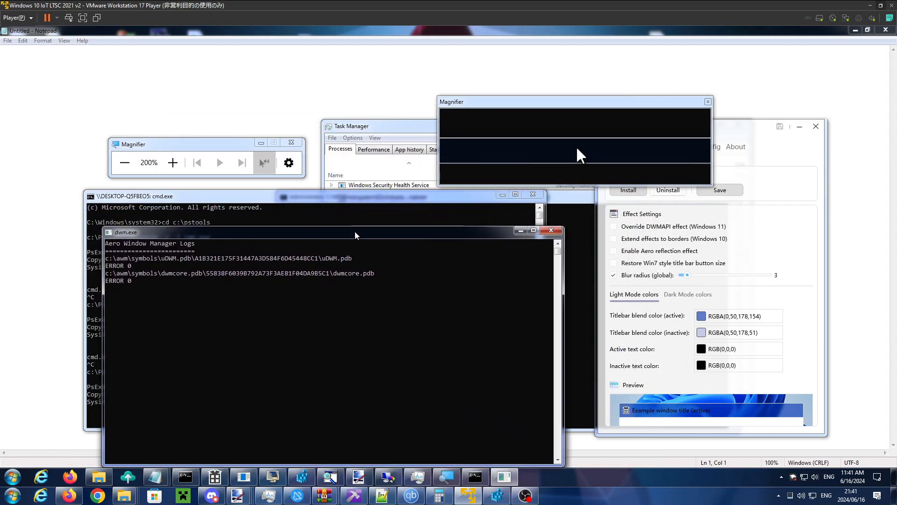
- Maximize the dwm.exe log window and close the docked Magnifier view
left_click(537, 230)
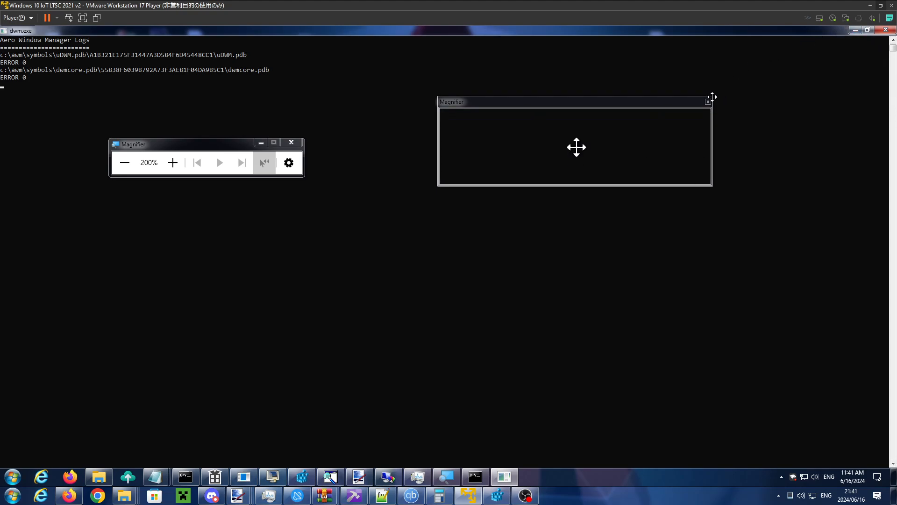
left_click(709, 100)
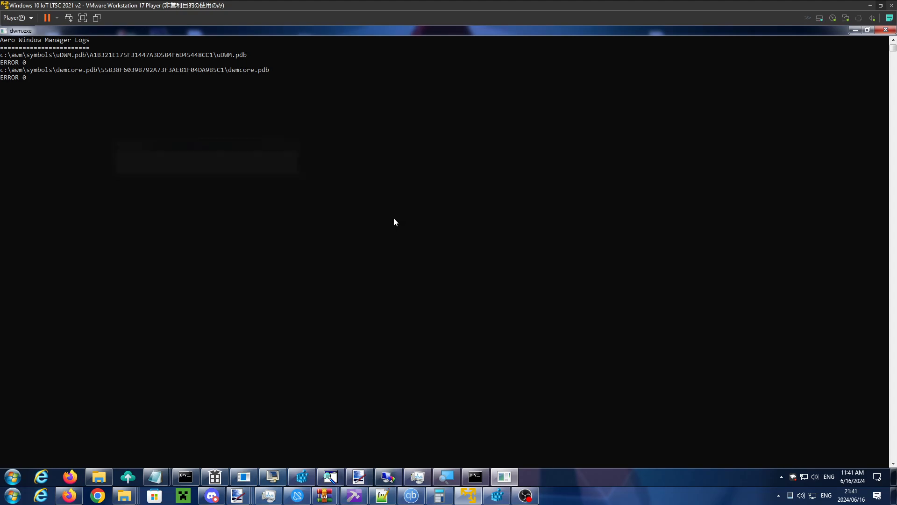